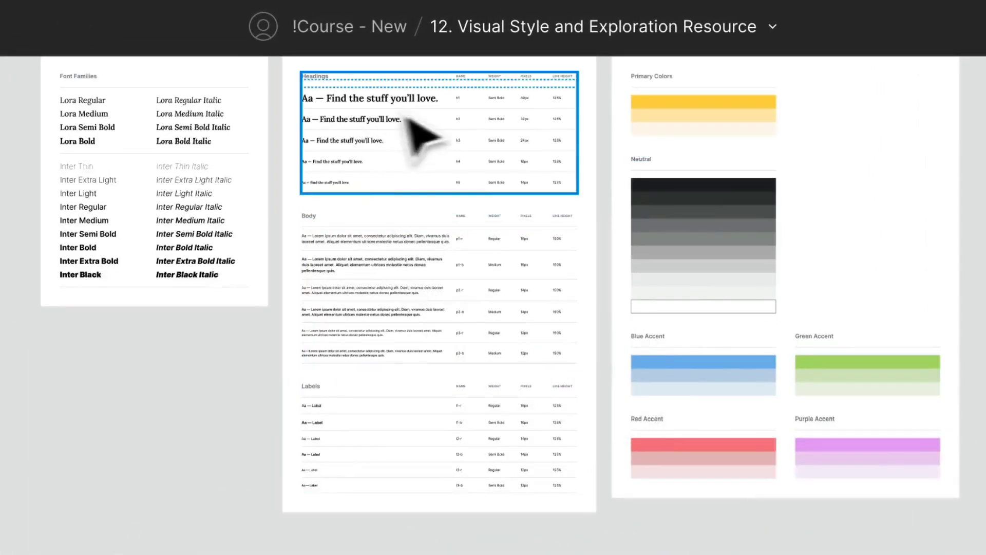
- Copy the Habitual Branding, Type System and Color Palette frames from the Assets page and paste them onto the Visual Exploration page
scroll(441, 217, "up", 3)
left_click(301, 126)
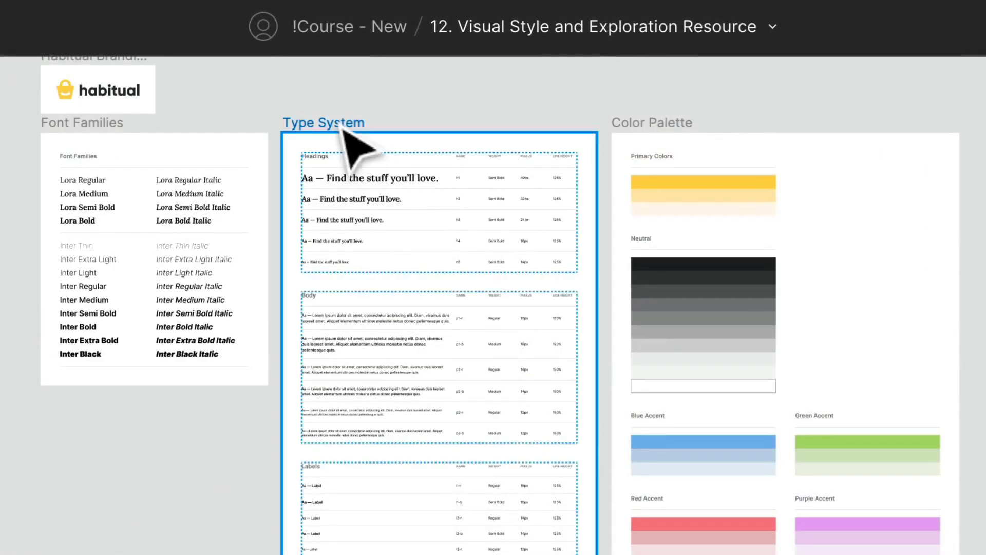
left_click(668, 144, "shift")
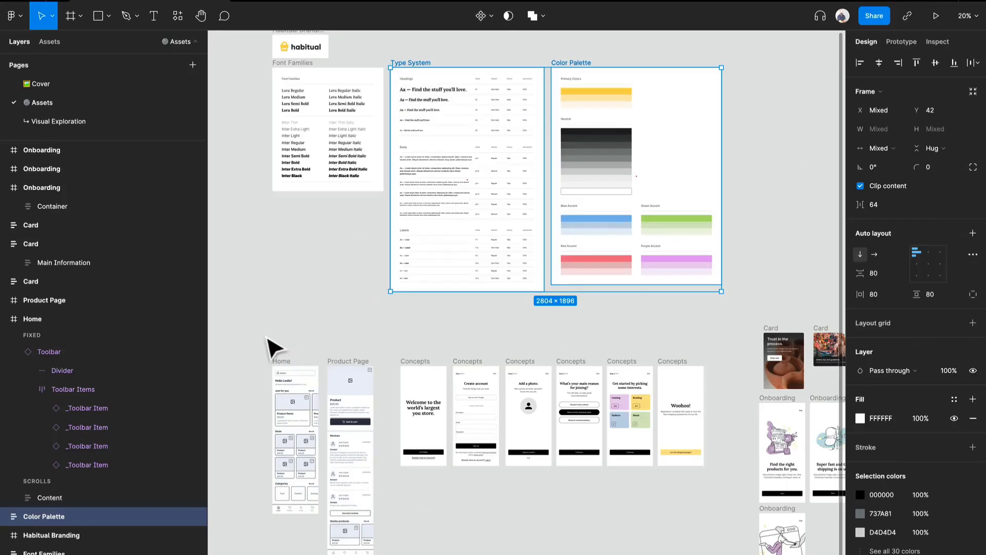
left_click_drag(246, 321, 843, 542)
left_click_drag(415, 353, 707, 463)
scroll(515, 170, "up", 1)
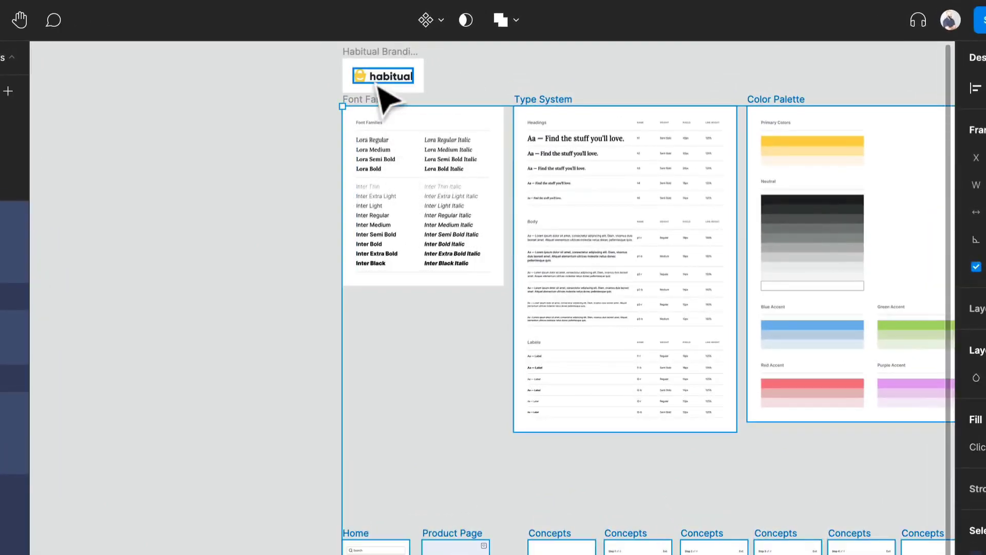
left_click(376, 60, "shift")
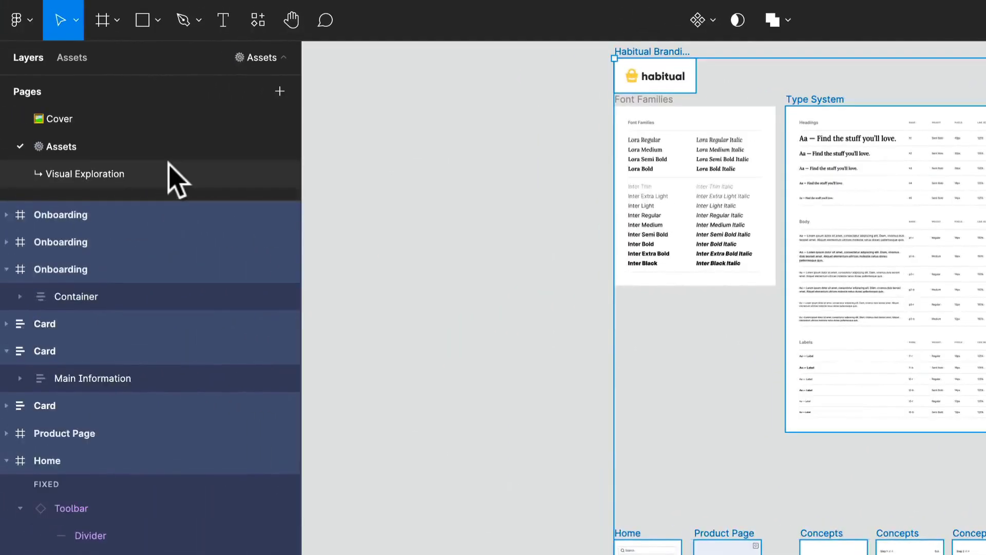
left_click(167, 172)
key("super+v")
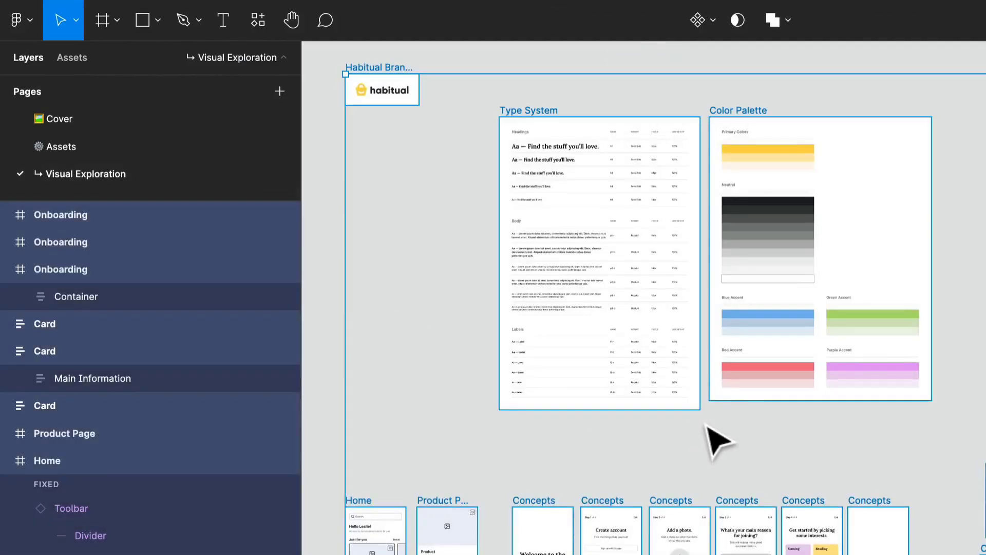
- Select the welcome Concepts screen frame and rename it Navigation
left_click(520, 358)
left_click(428, 468)
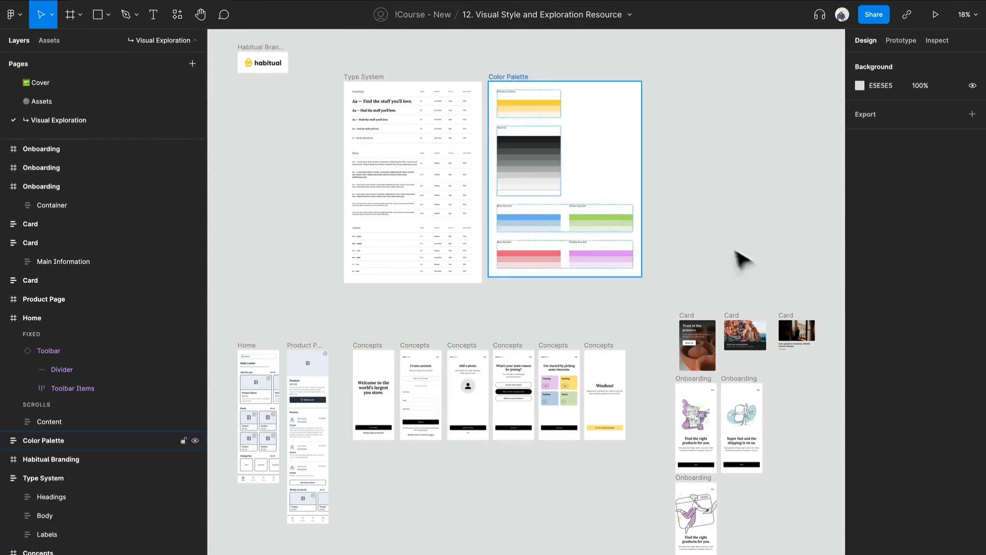
left_click_drag(373, 364, 362, 245)
key("shift+2")
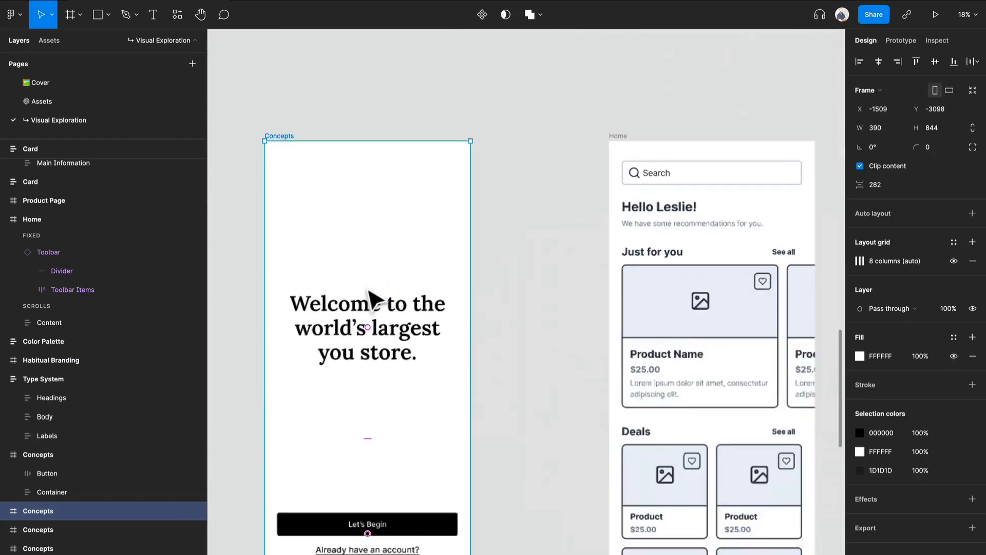
key("ctrl+r")
type("Navug")
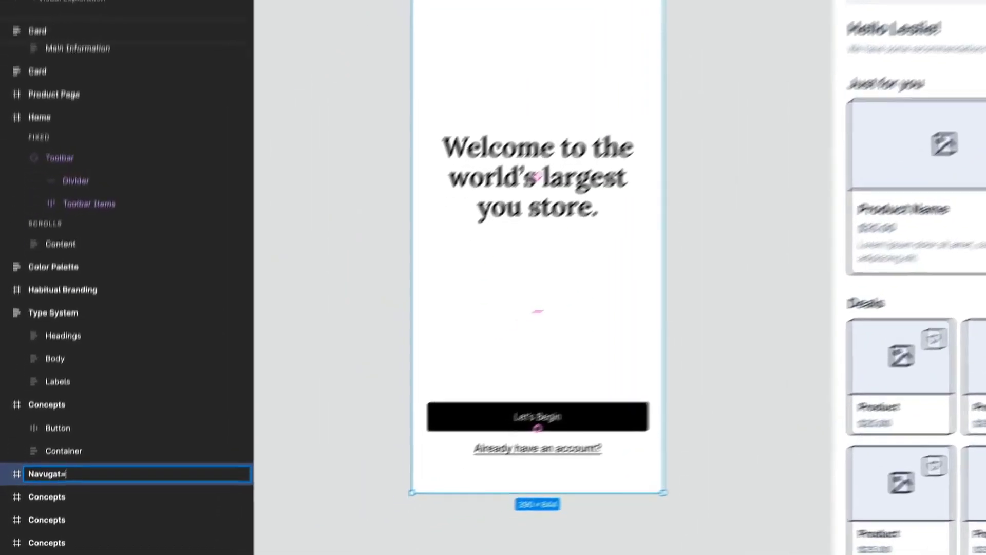
type("igation")
key("Return")
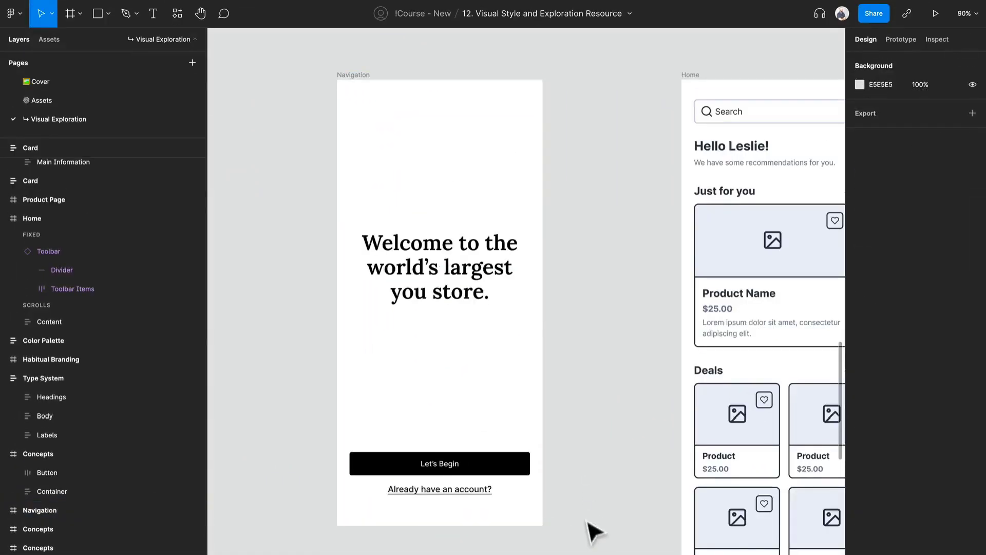
- Delete all the contents inside the Navigation frame
left_click_drag(588, 507, 381, 227)
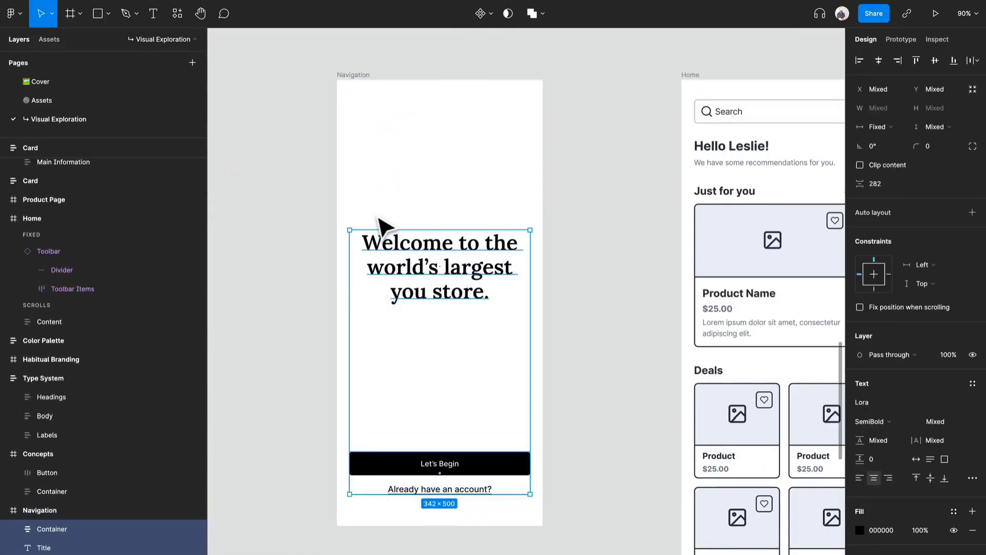
key("Delete")
- Duplicate the Home screen's bottom toolbar out onto the canvas beside the Navigation frame
scroll(528, 409, "down", 10)
scroll(742, 396, "up", 7)
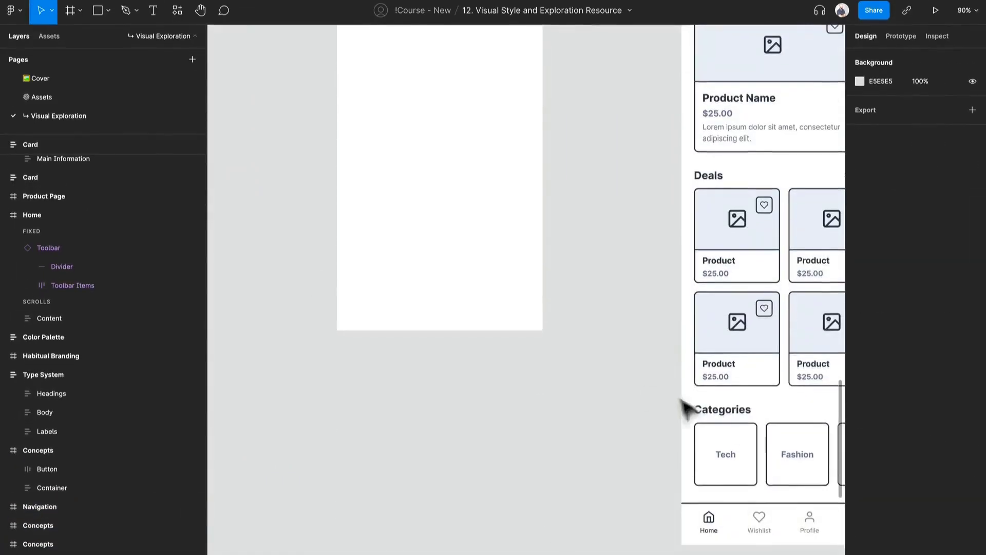
left_click(760, 540)
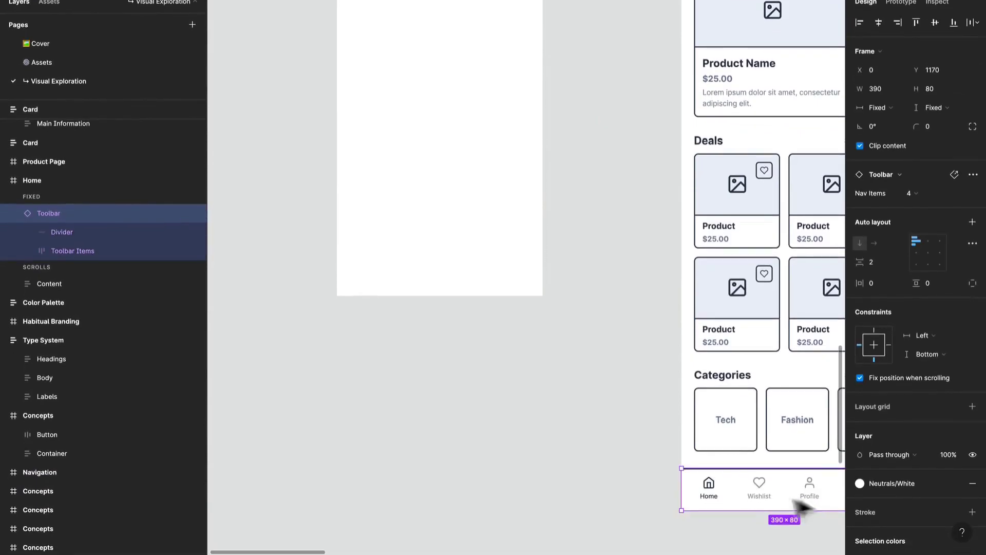
left_click_drag(799, 507, 442, 267)
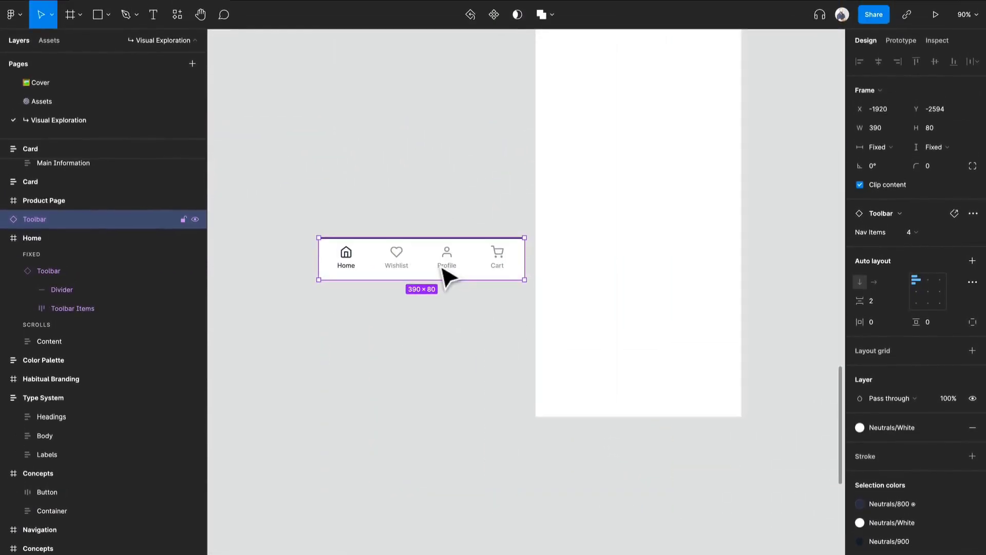
- Open the Streamline Icons, Illustrations, Elements and Emoji plugin from the canvas plugins menu
left_click_drag(591, 257, 544, 290)
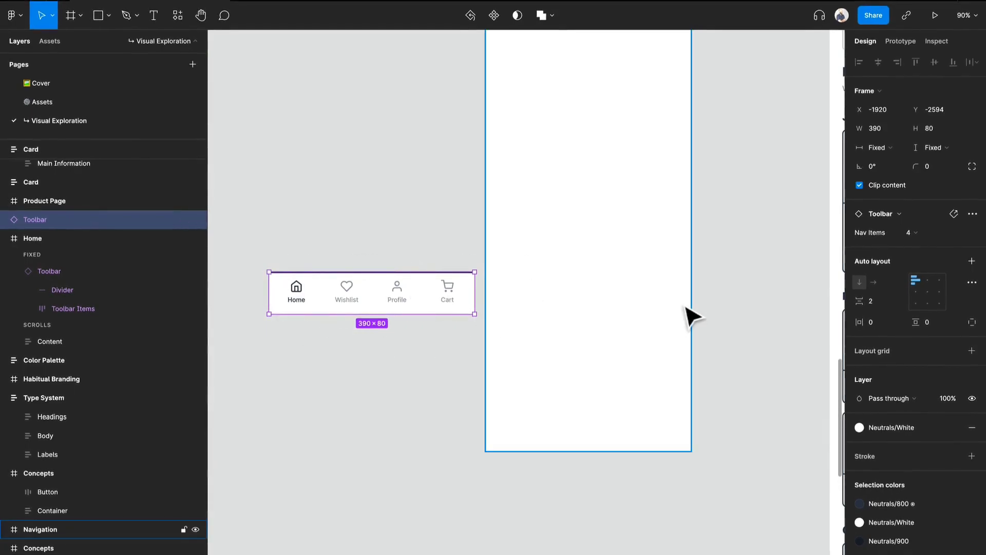
scroll(689, 316, "down", 1)
left_click_drag(687, 307, 647, 321)
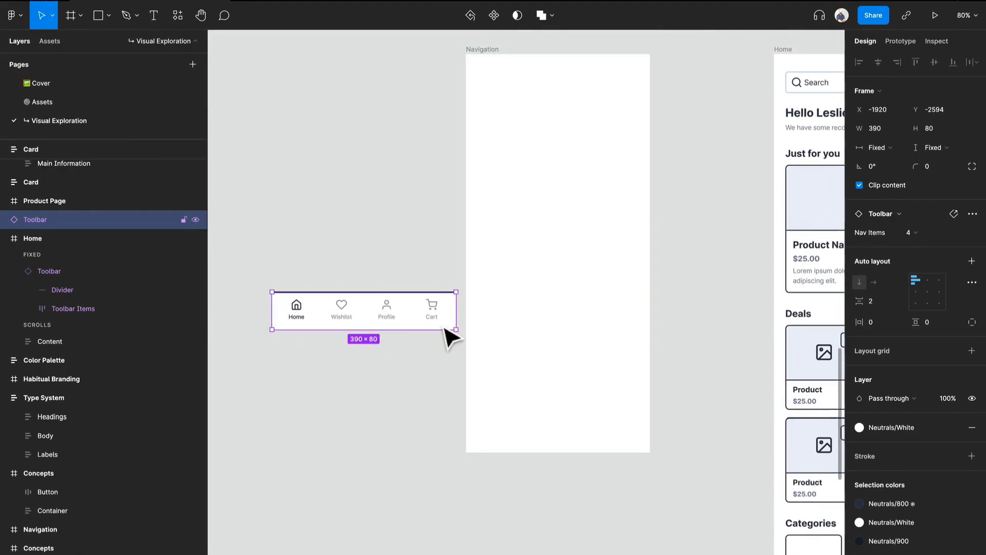
scroll(354, 370, "up", 1)
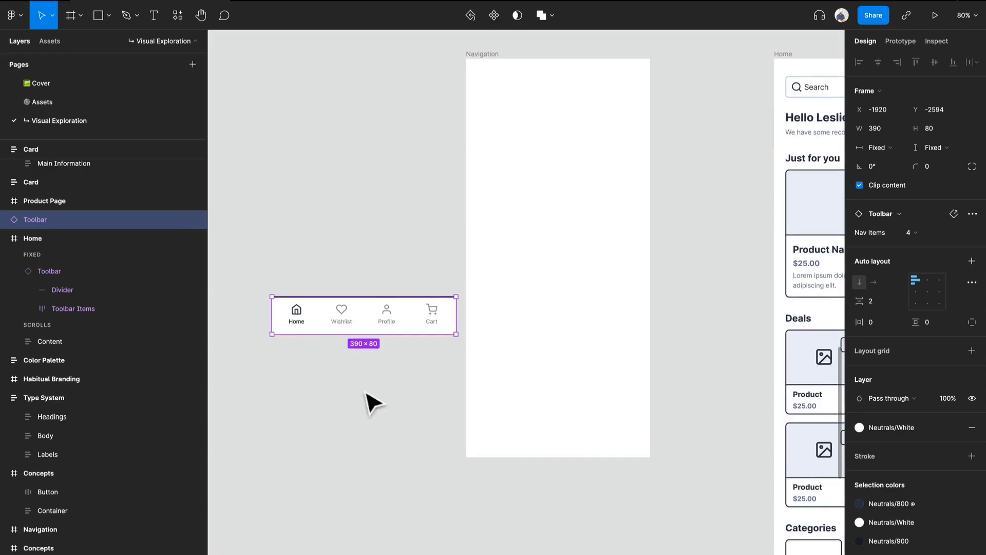
left_click(373, 405)
right_click(295, 366)
mouse_move(366, 461)
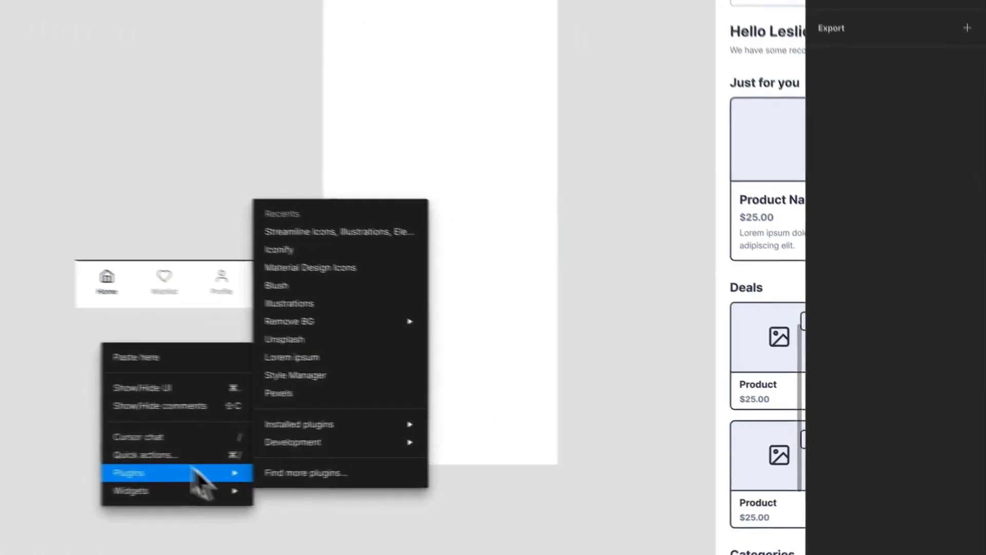
mouse_move(315, 445)
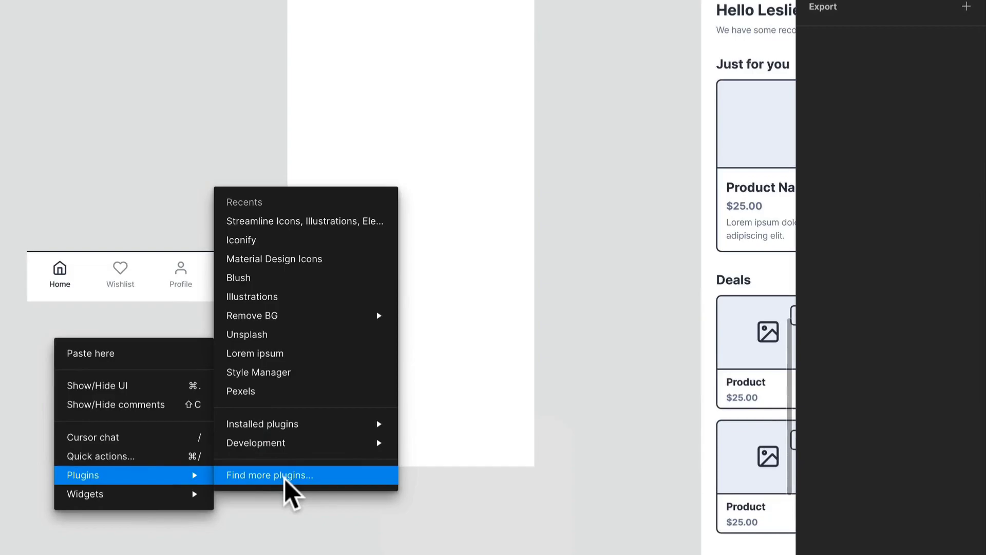
left_click(315, 223)
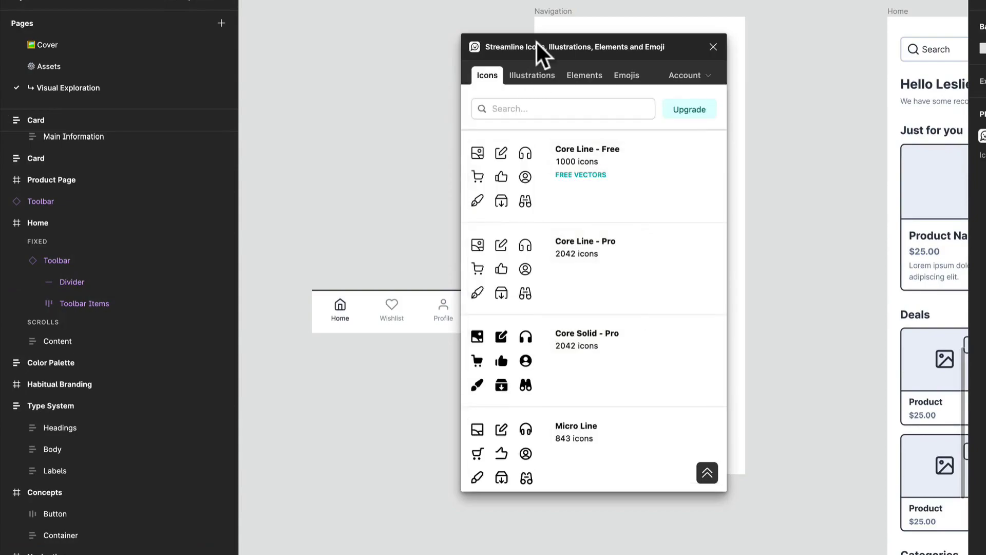
- Search the Core Line - Free icon set for home and insert the Interface Home 2 icon onto the canvas
left_click(520, 186)
left_click(552, 105)
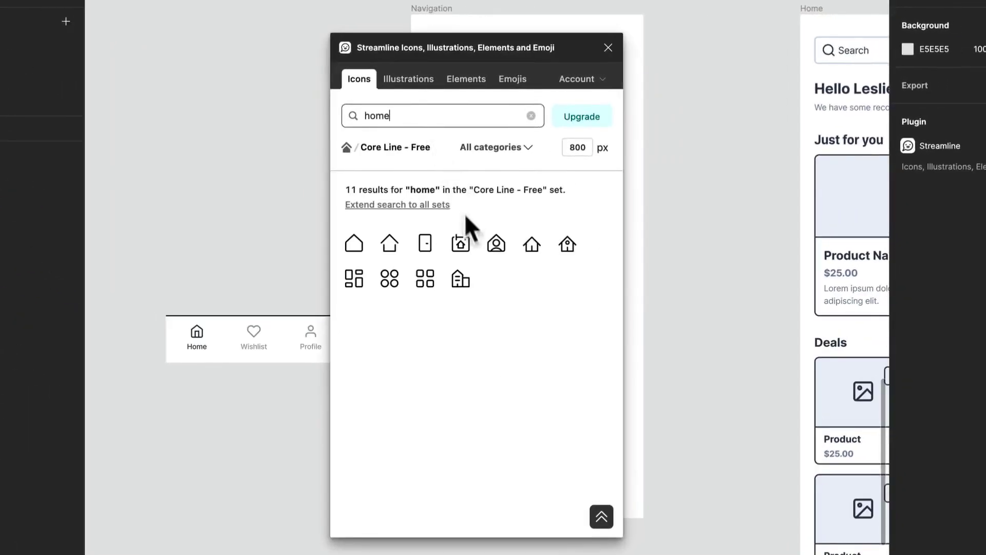
left_click_drag(535, 244, 533, 252)
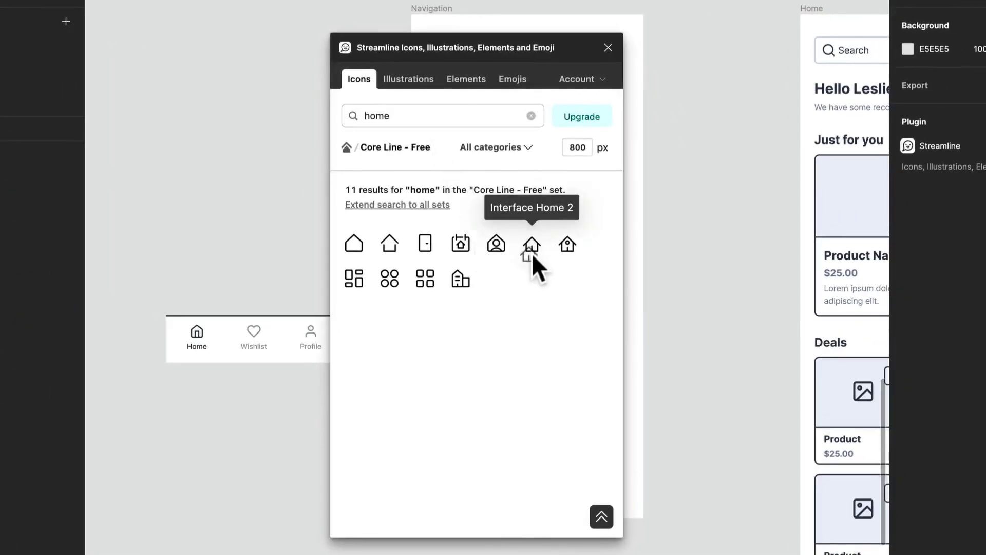
left_click_drag(247, 458, 205, 415)
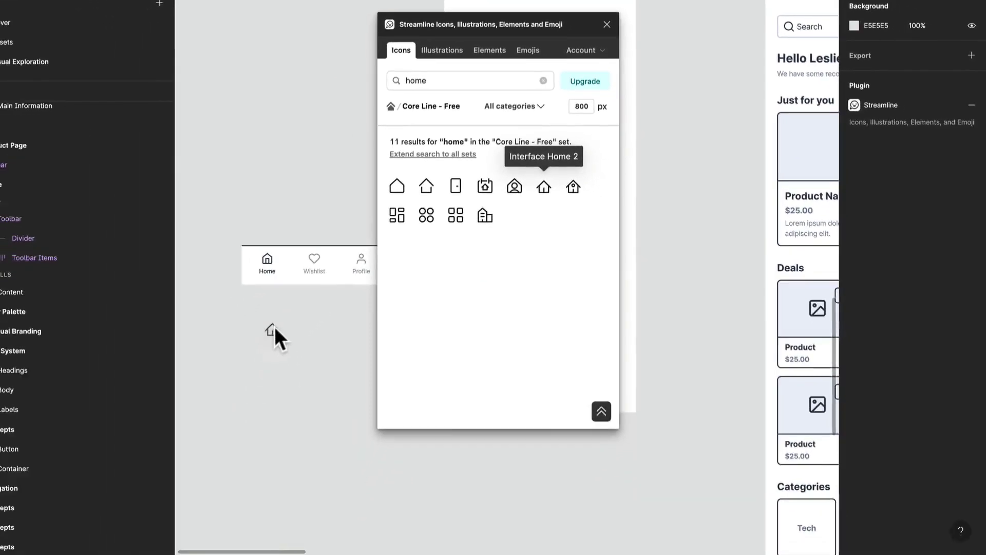
left_click_drag(274, 322, 275, 334)
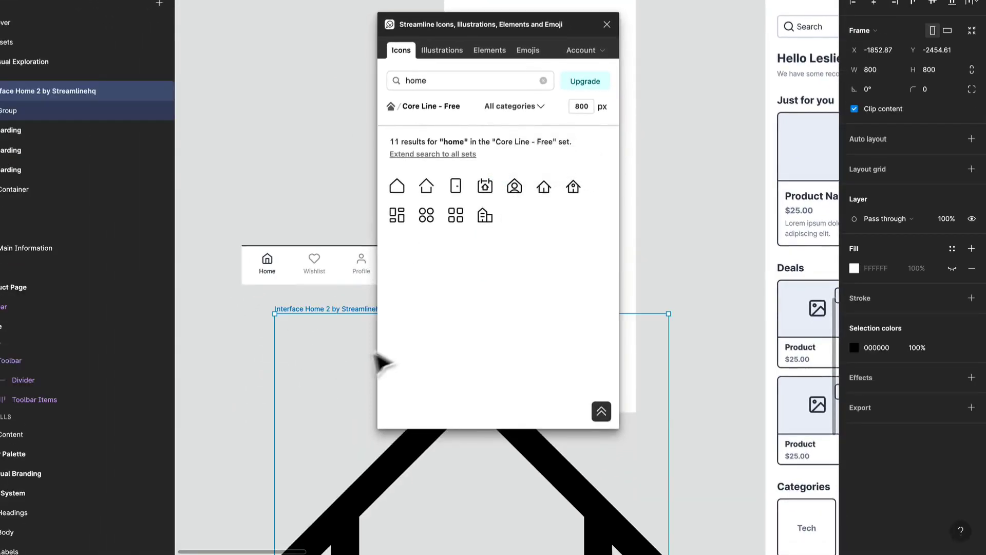
scroll(341, 410, "down", 3)
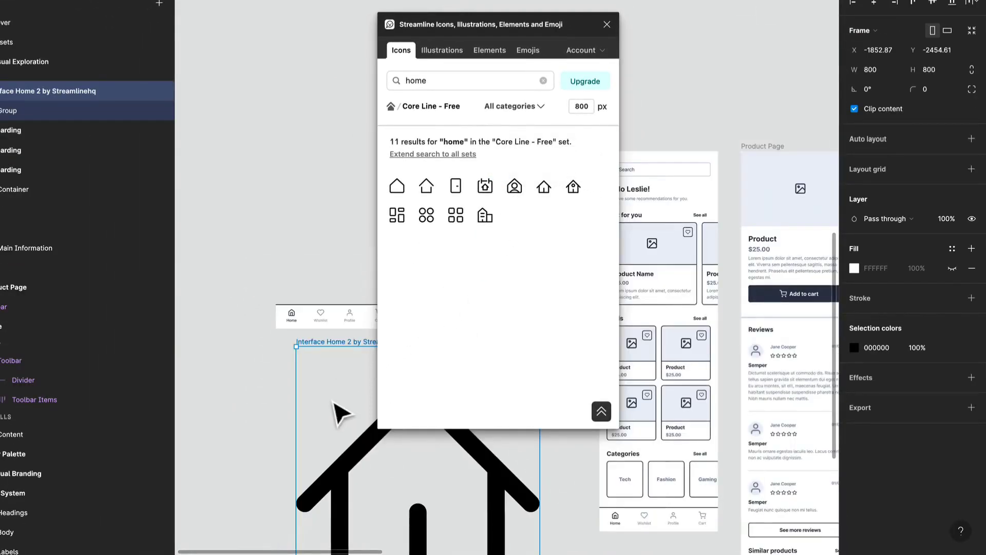
left_click_drag(318, 429, 255, 263)
left_click_drag(296, 295, 301, 139)
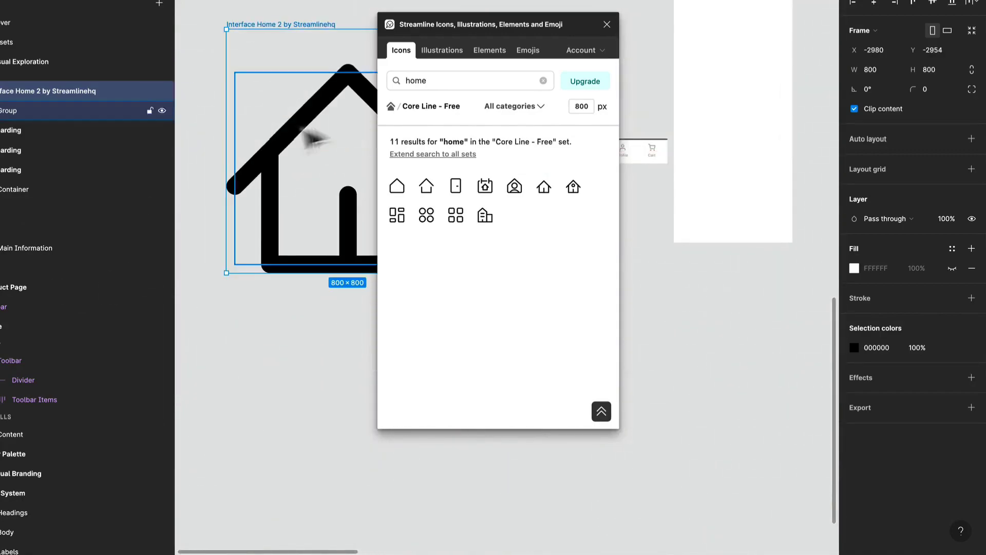
- Set the plugin's icon size to 24 px and replace the oversized home icon with a 24 px Interface Home 2 icon
double_click(583, 106)
type("24")
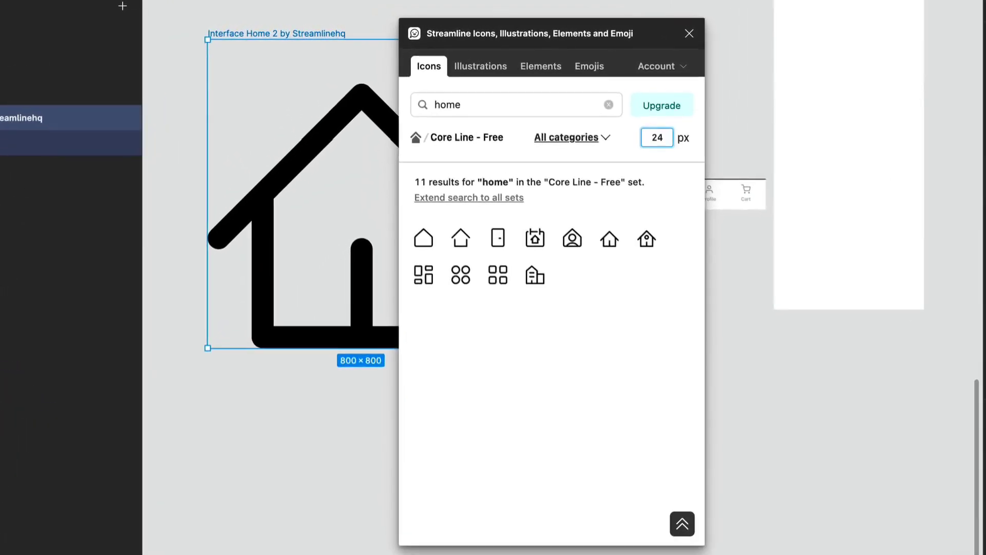
left_click_drag(385, 378, 159, 314)
left_click(220, 386)
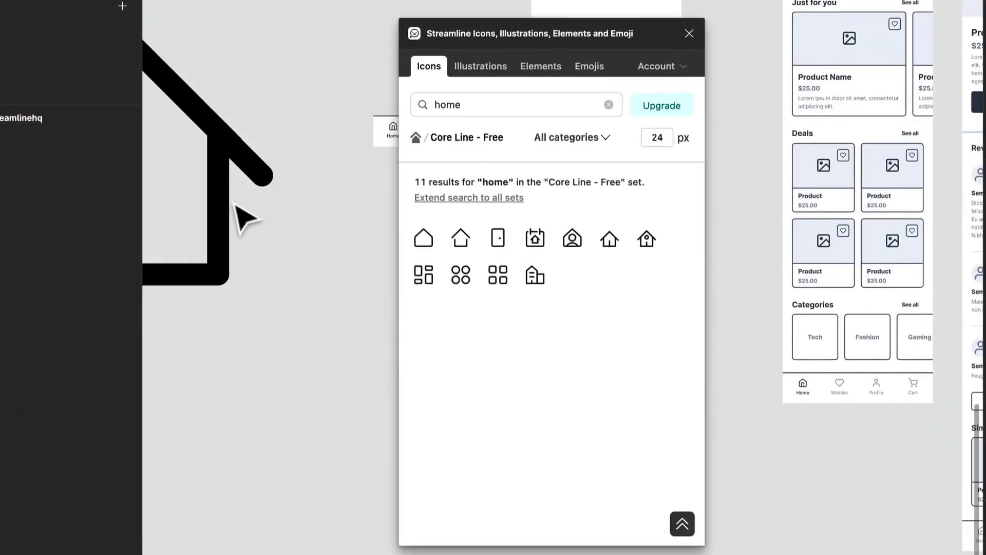
left_click(226, 200)
key("Delete")
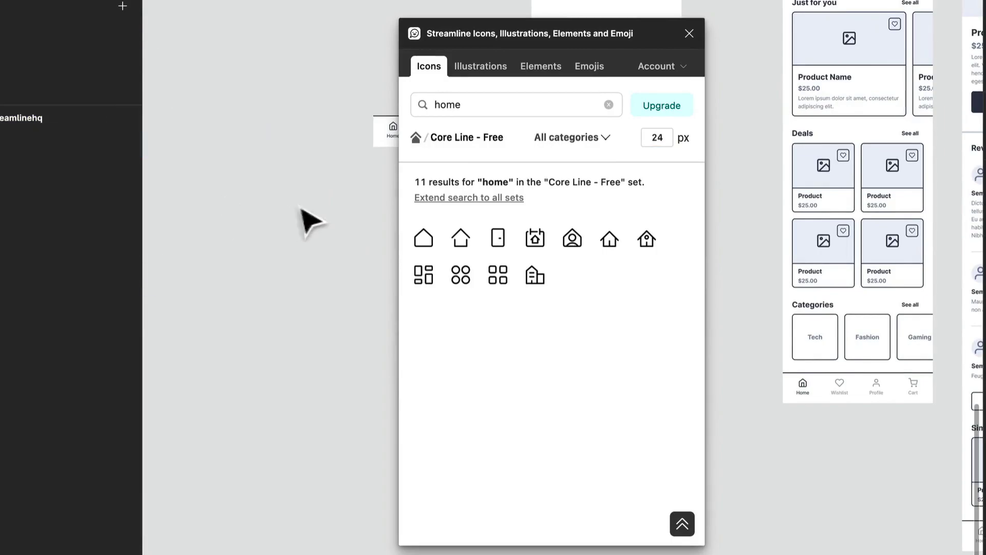
key("Delete")
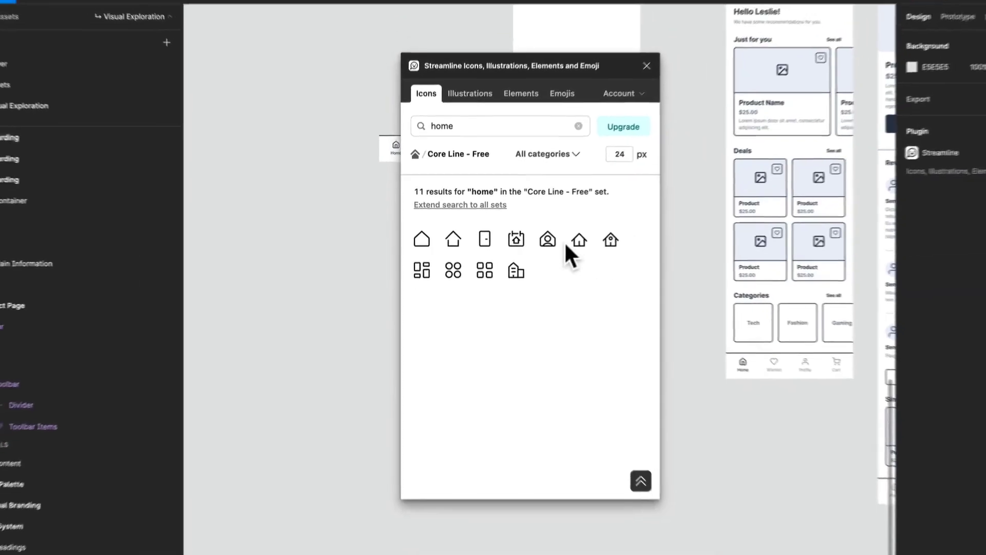
left_click(579, 239)
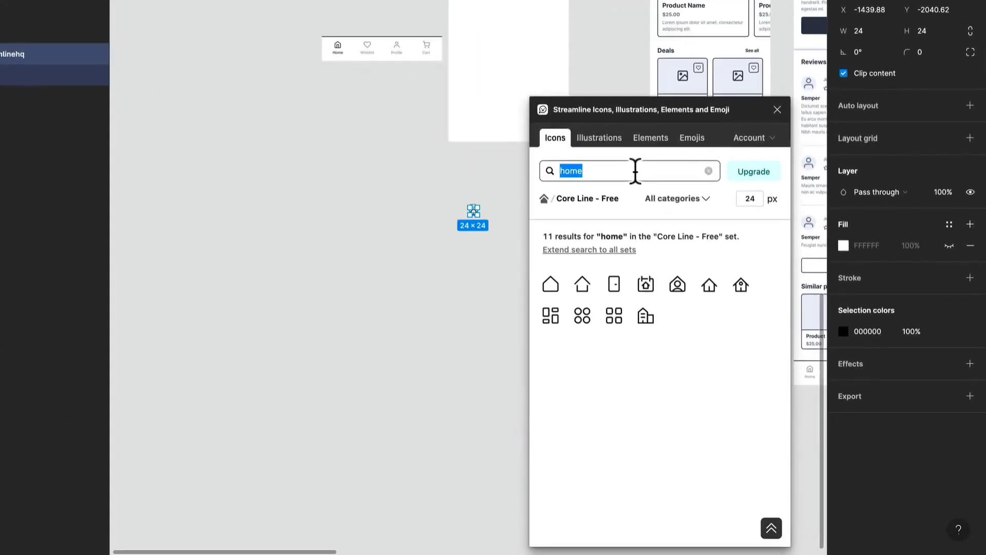
- Search the icons for heart and insert the outline heart icon
type("h")
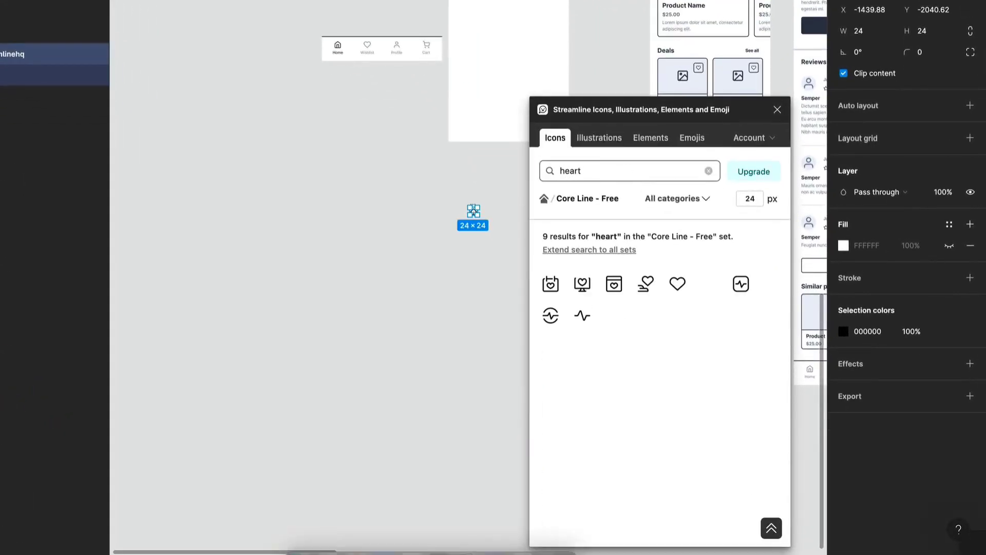
left_click(677, 283)
- Search the icons for Book and browse the results
left_click(611, 173)
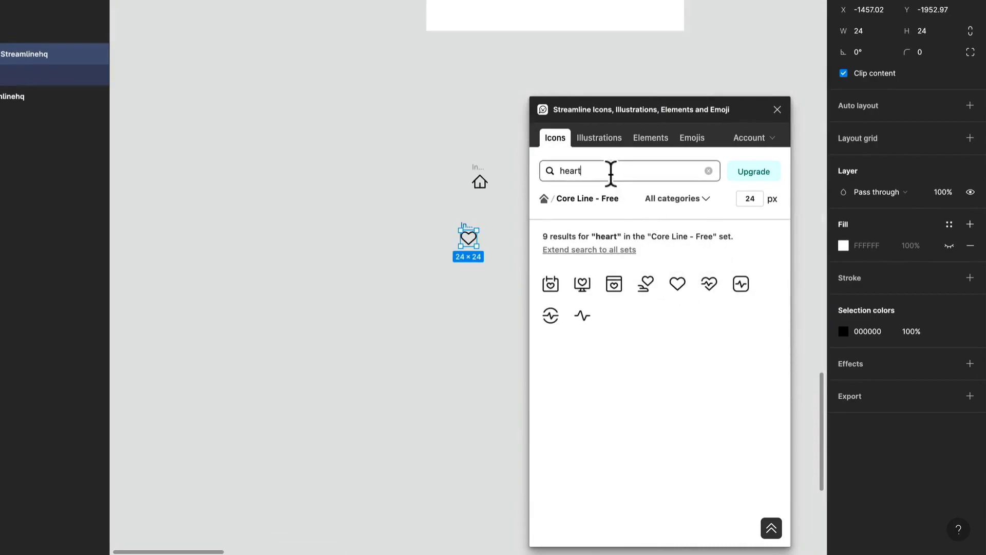
key("BackSpace")
key("BackSpace")
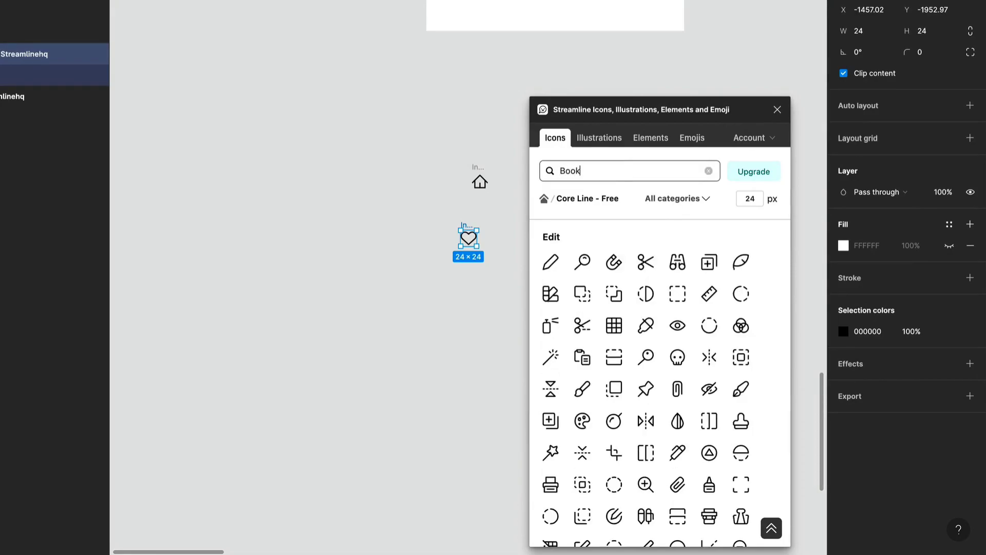
scroll(522, 97, "up", 5)
scroll(520, 98, "down", 1)
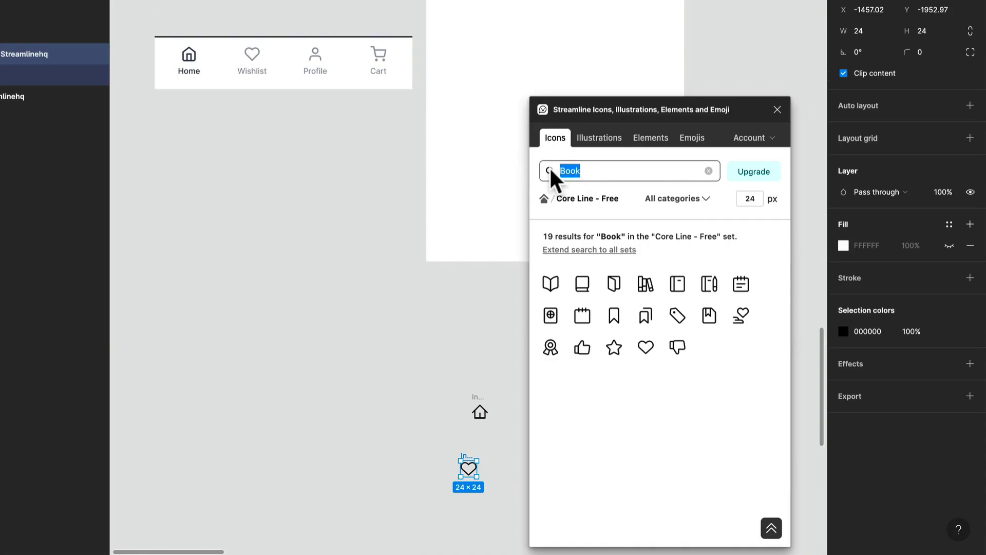
- Search the icons for user, insert the circled user icon, and move it near the other icons
left_click(306, 327)
left_click(588, 171)
type("P")
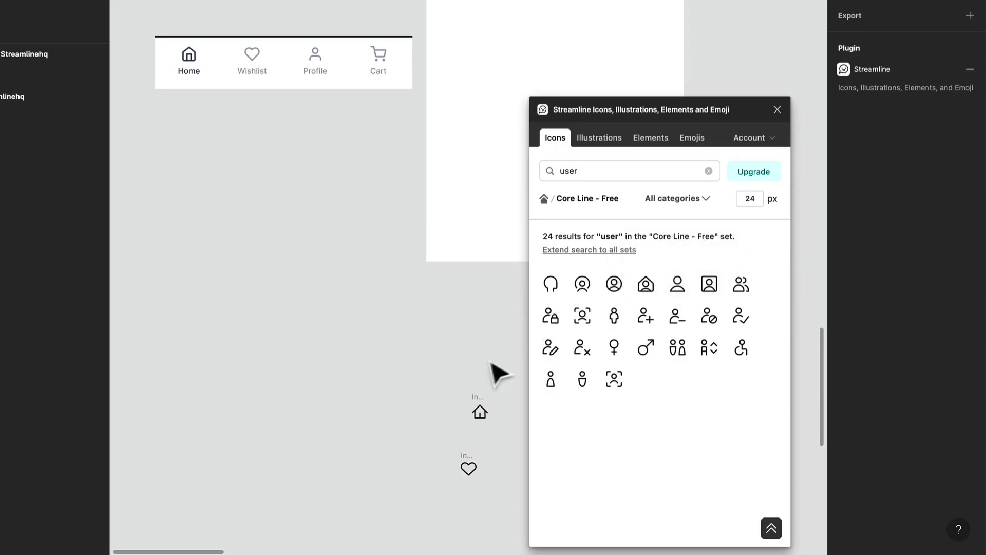
left_click(619, 286)
left_click_drag(465, 229, 378, 330)
- Search the icons for Cart, insert the first shopping cart icon, and move it near the other icons
left_click(603, 171)
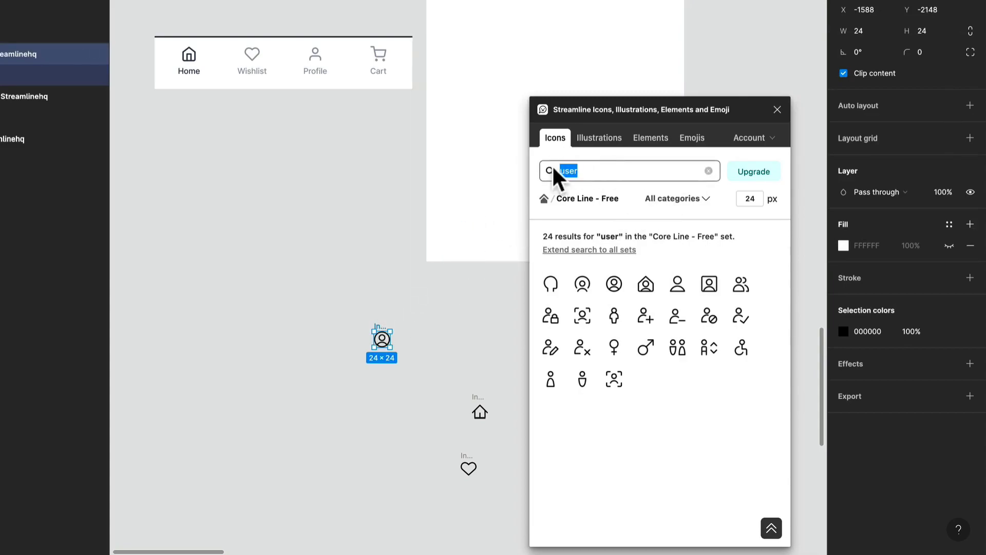
type("Cart")
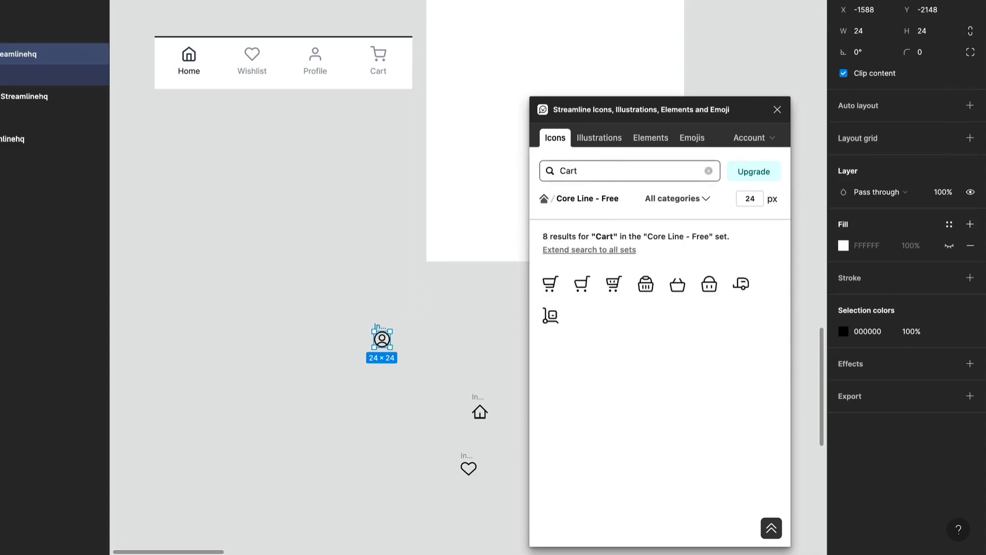
left_click(468, 325)
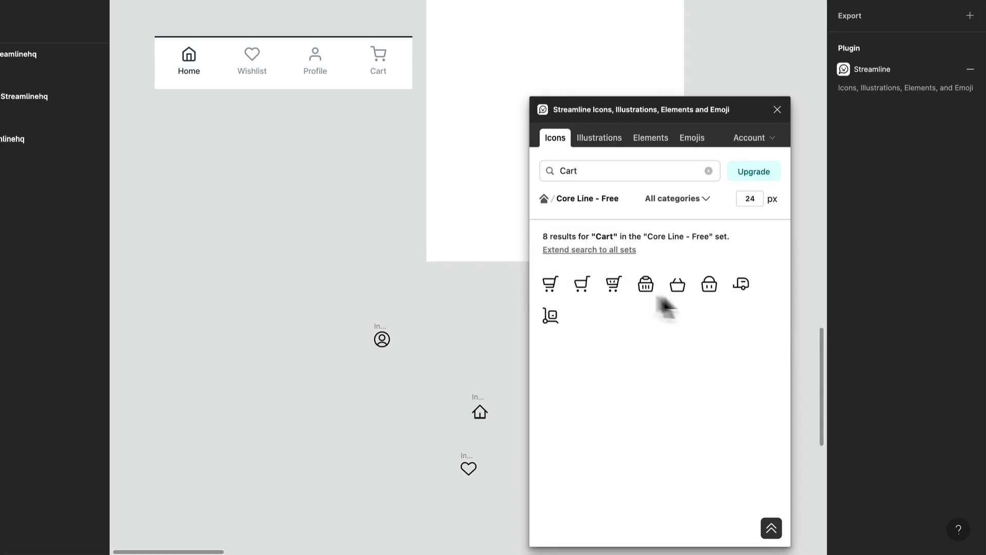
left_click(577, 286)
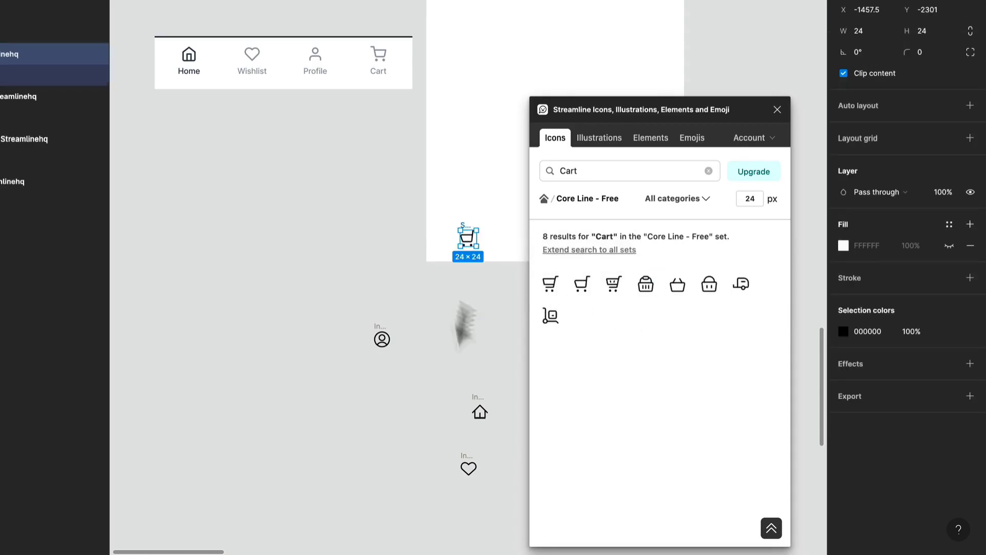
left_click_drag(476, 236, 461, 310)
left_click(482, 347)
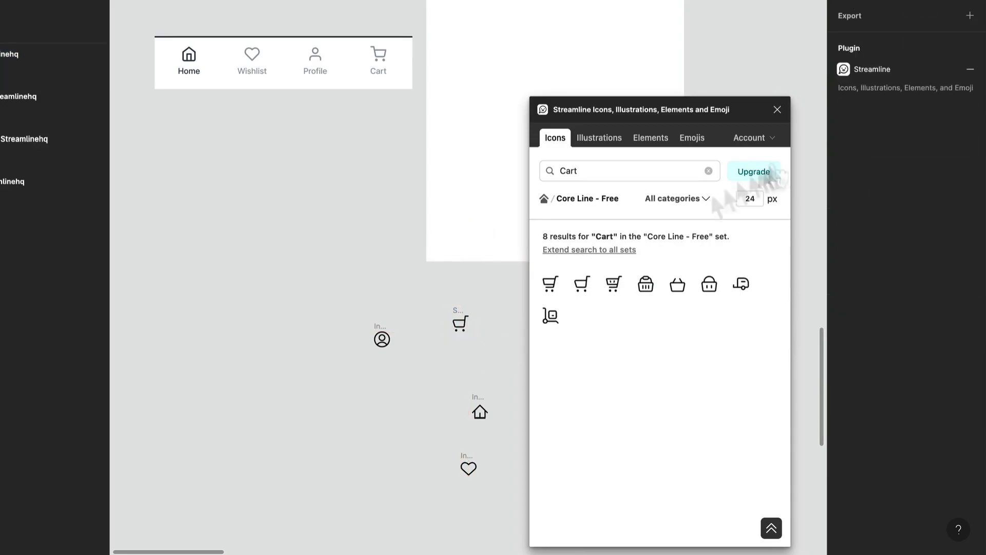
- Search the icons for Search, insert the magnifier icon, move it beside the others, and close the plugin
left_click_drag(632, 170, 567, 169)
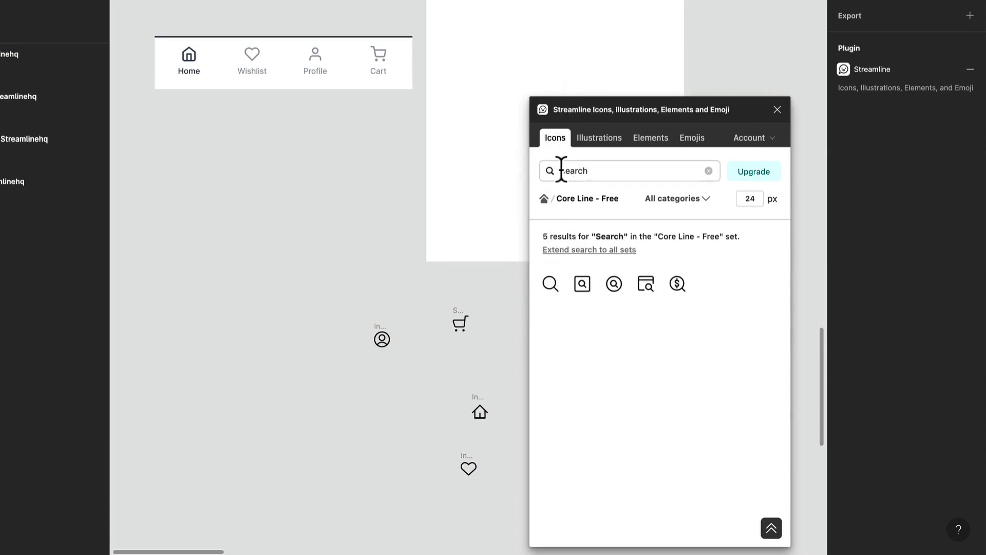
left_click(551, 287)
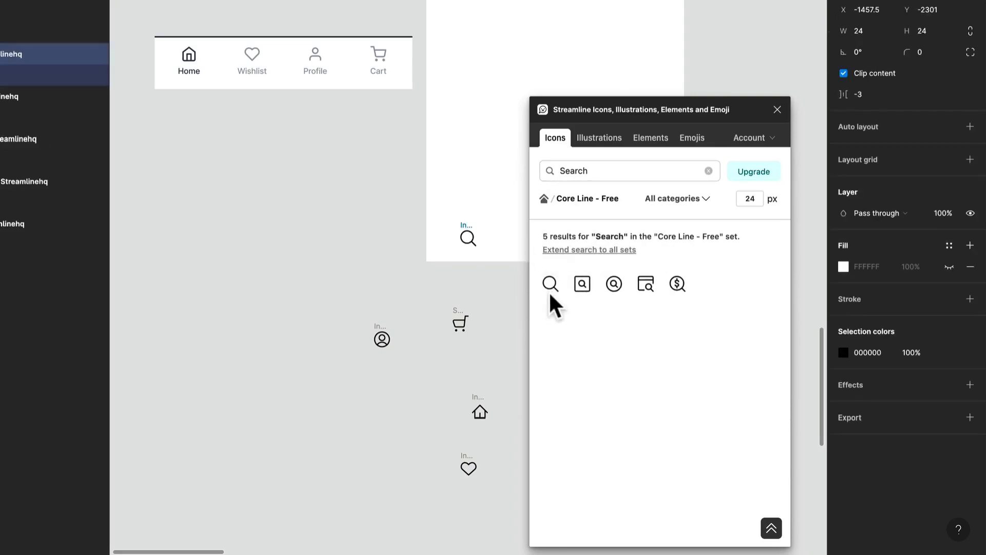
left_click_drag(468, 235, 341, 268)
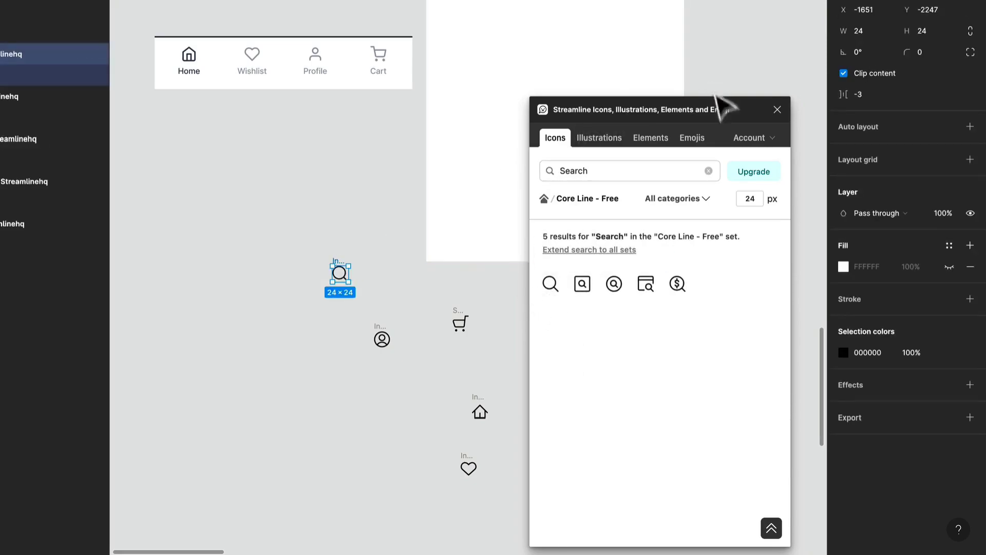
left_click(779, 112)
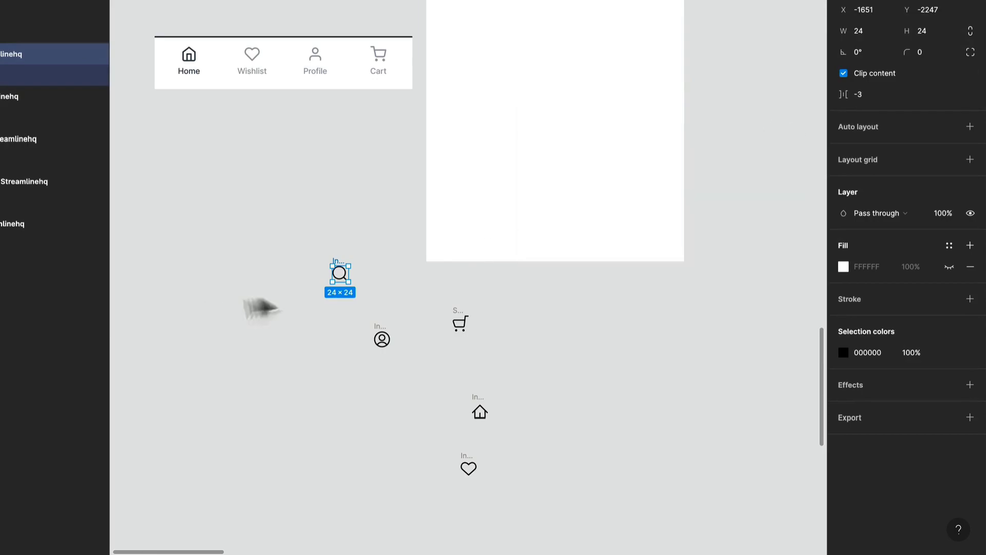
- Arrange the home, heart, search, user and cart icons in a single horizontal row
scroll(383, 290, "up", 3)
left_click(335, 247)
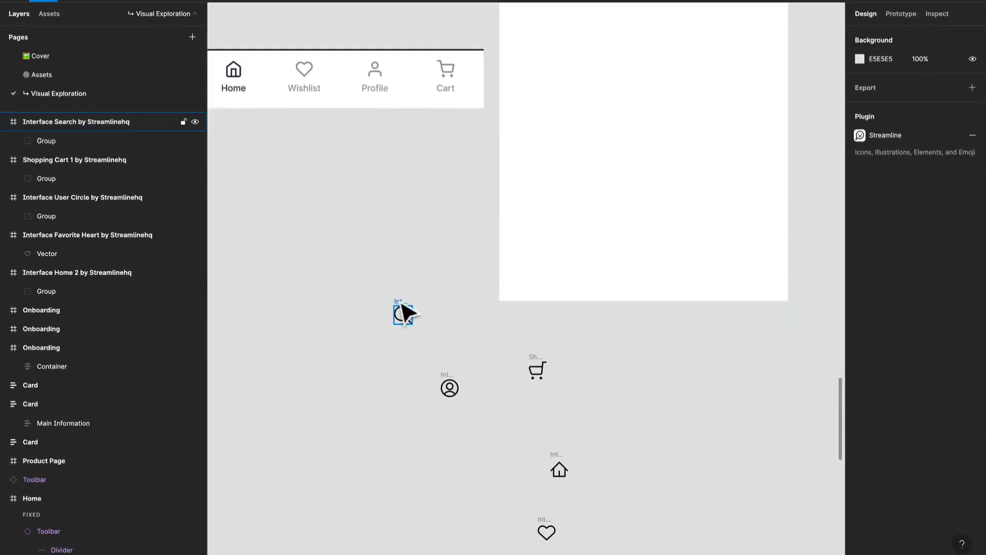
left_click_drag(403, 308, 422, 247)
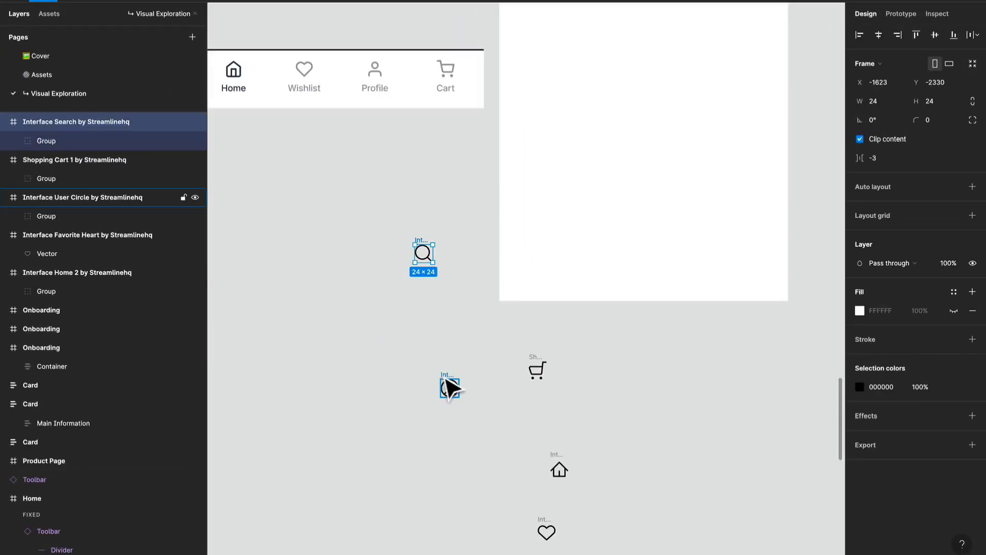
left_click_drag(450, 387, 339, 253)
left_click_drag(534, 368, 481, 257)
left_click_drag(555, 466, 296, 254)
left_click_drag(547, 532, 339, 304)
key("Escape")
left_click(257, 357)
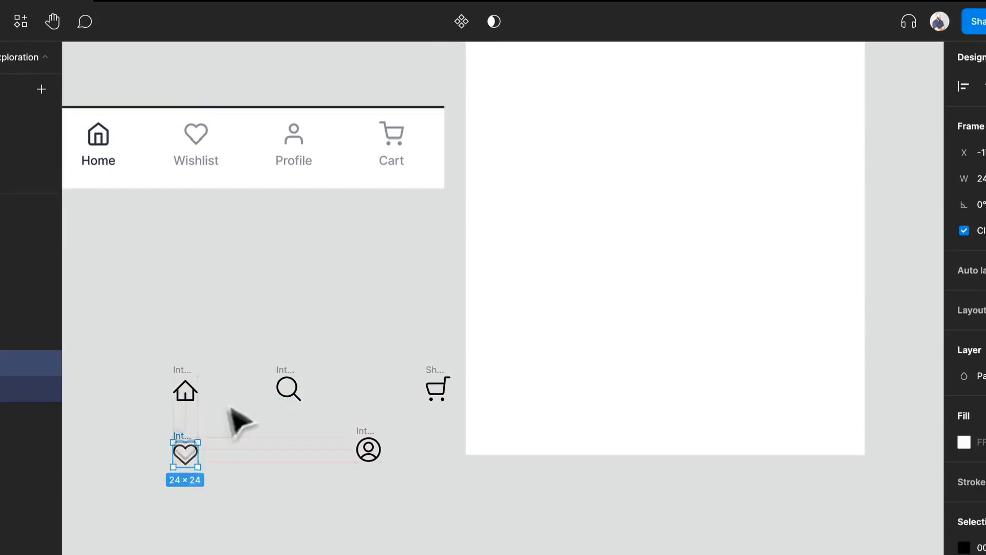
left_click_drag(234, 419, 263, 386)
left_click_drag(367, 446, 374, 386)
key("Escape")
- Add a Home text label below the icons and move it under the home icon
key("t")
left_click(215, 477)
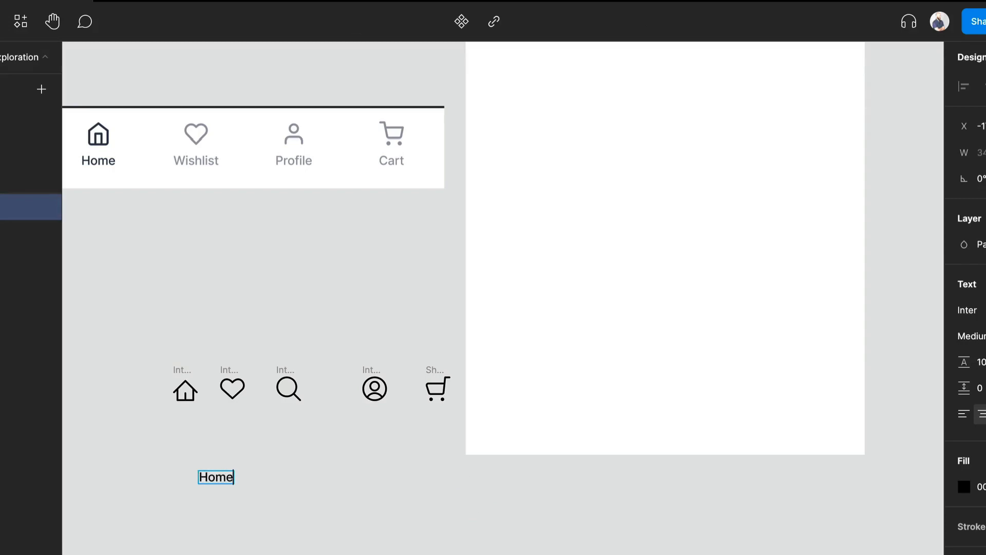
key("Escape")
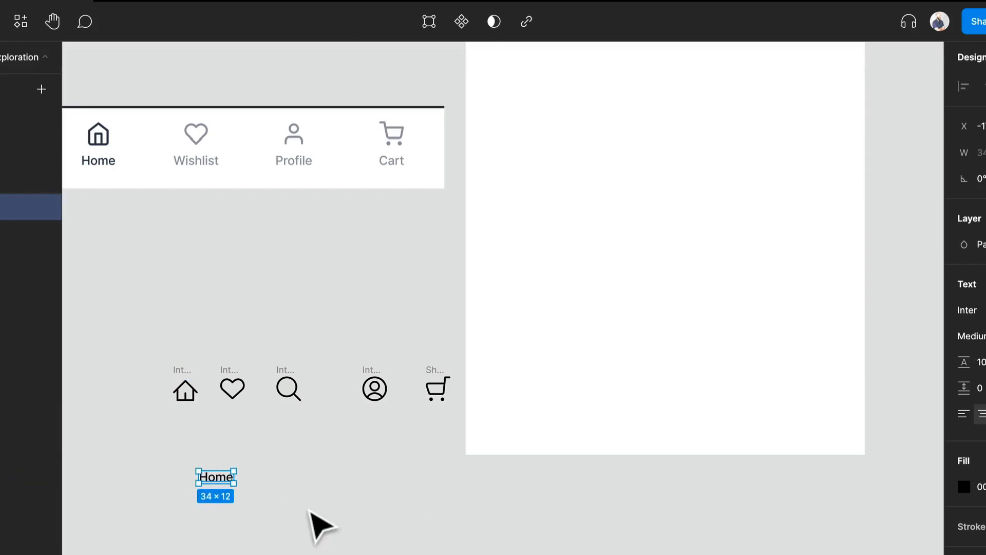
left_click_drag(225, 478, 279, 488)
- Duplicate the Home label into a row of five evenly spaced labels
key("ctrl+d")
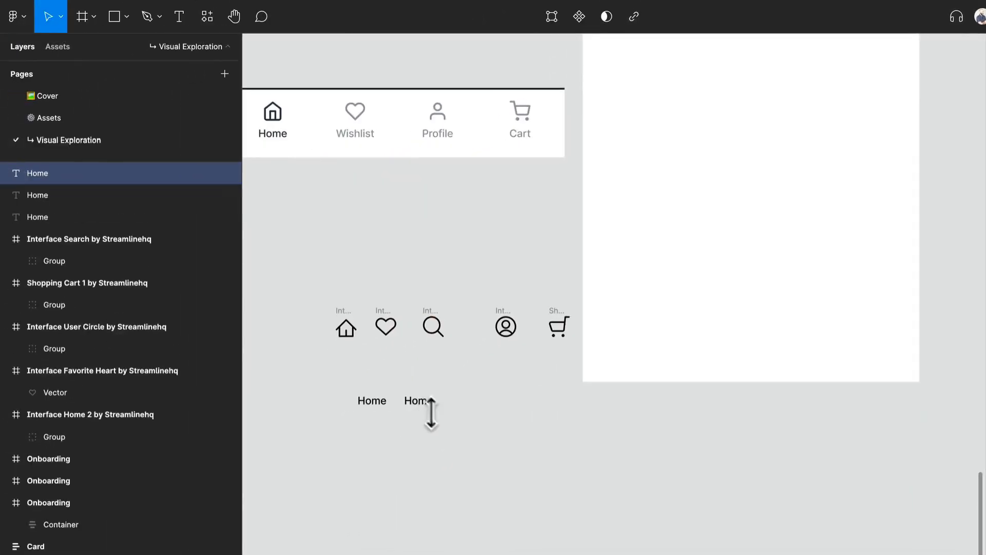
key("ctrl+d")
key("ctrl+z")
key("ctrl+z")
left_click_drag(429, 407, 483, 406)
key("ctrl+d")
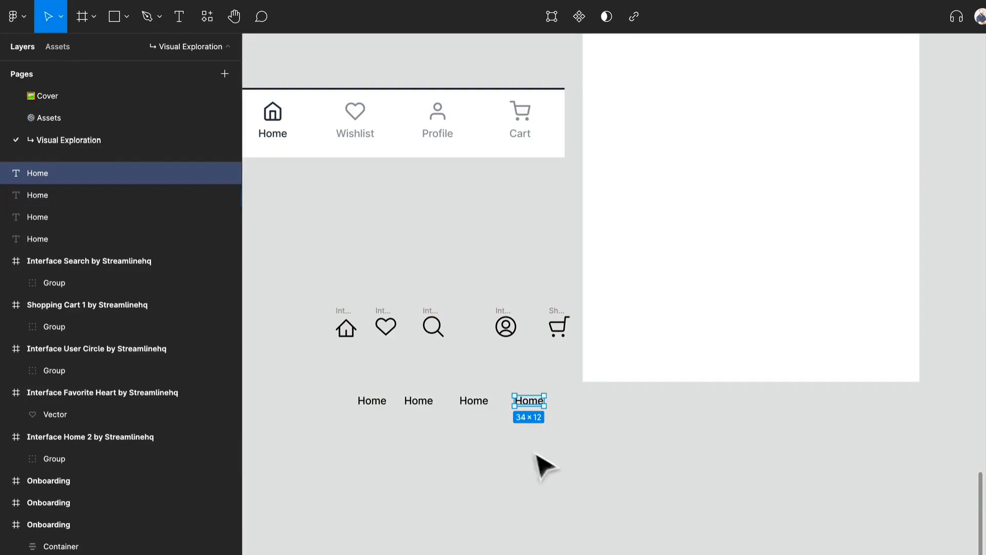
key("ctrl+d")
- Rename the second label to Wishlist and delete the third label
double_click(424, 400)
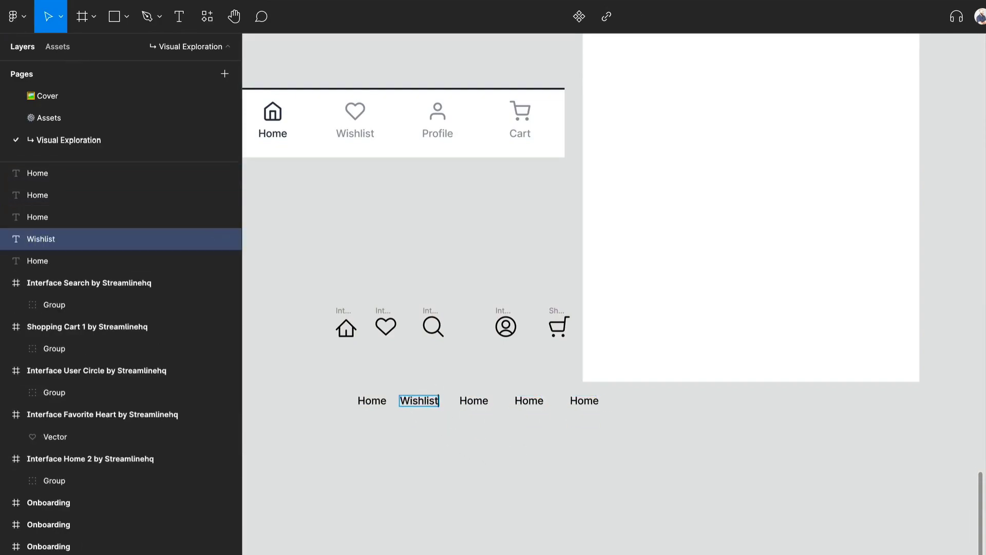
left_click(482, 400)
key("Delete")
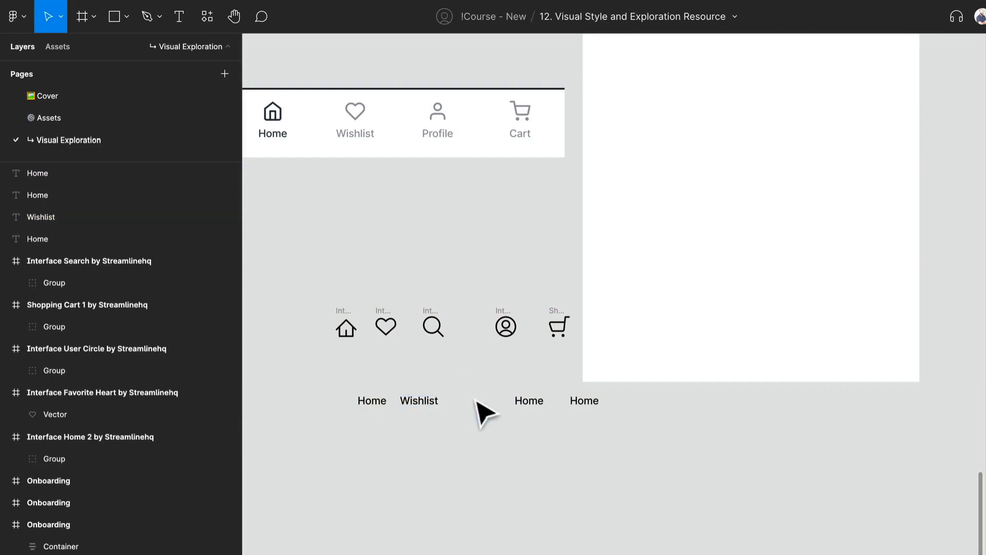
- Rename the remaining duplicate labels to Profile and Cart
left_click(529, 401)
double_click(535, 400)
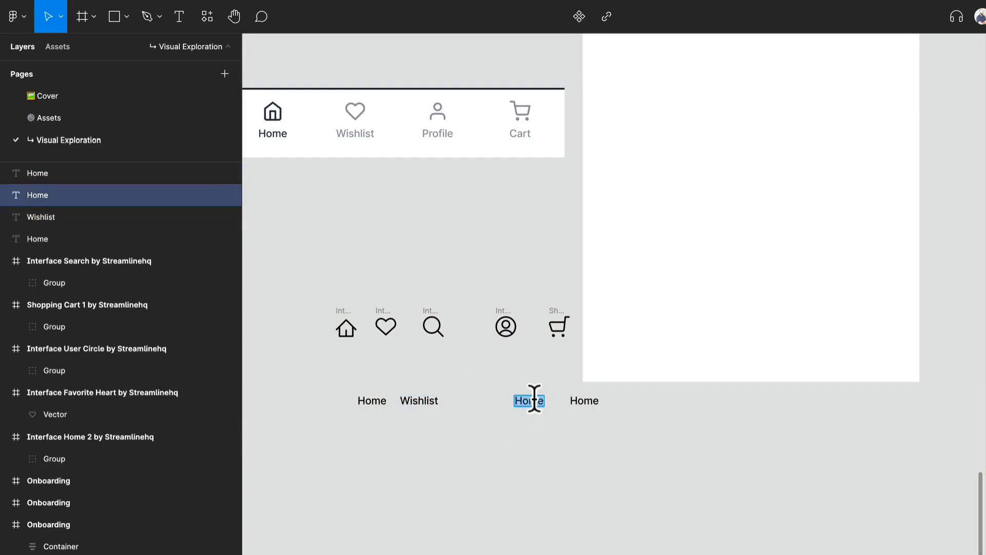
left_click(555, 452)
left_click(584, 401)
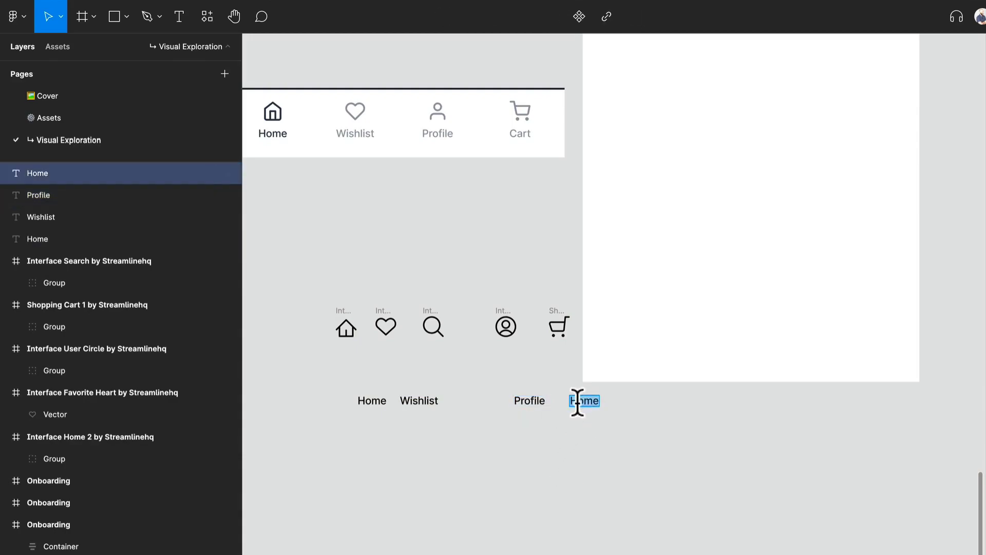
left_click(592, 455)
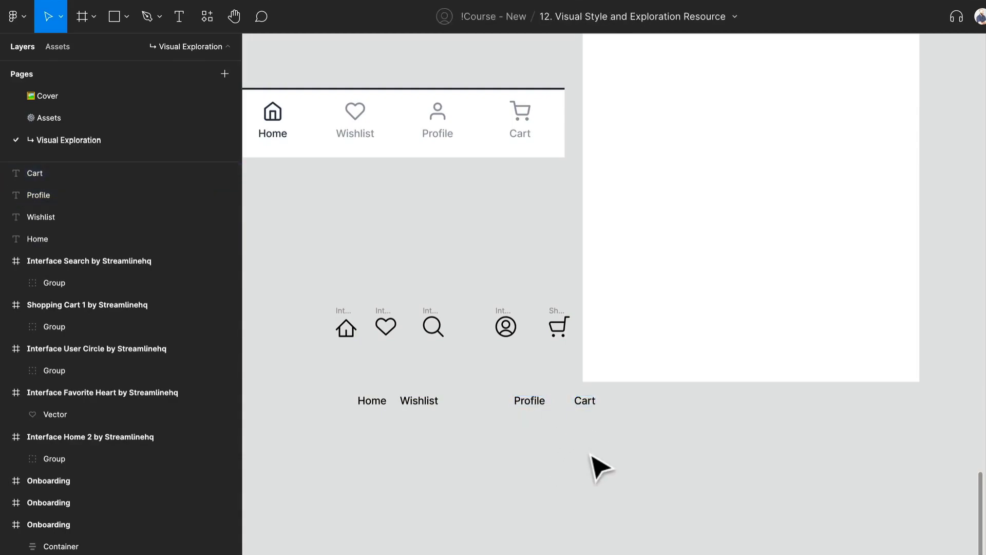
- Wrap the home icon and Home label in a vertical auto layout with 12 px spacing, then move it left
left_click_drag(619, 442, 360, 396)
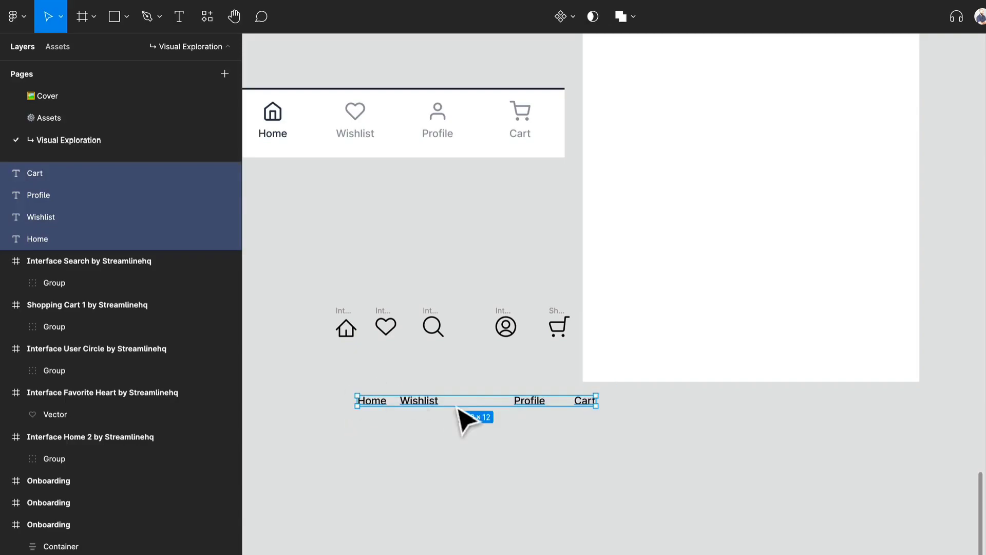
left_click(361, 358)
left_click_drag(310, 291, 377, 430)
left_click(377, 446)
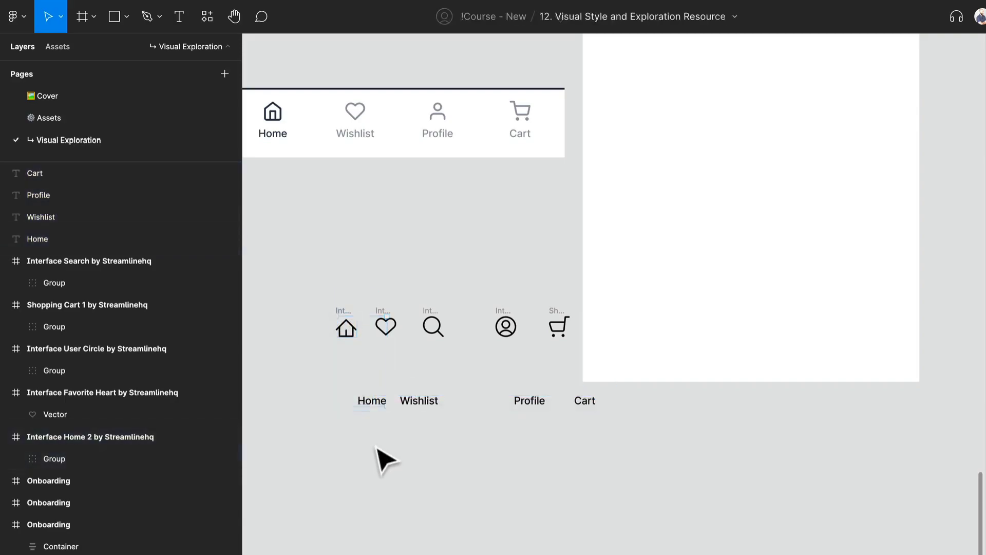
left_click(364, 400)
left_click(344, 313, "shift")
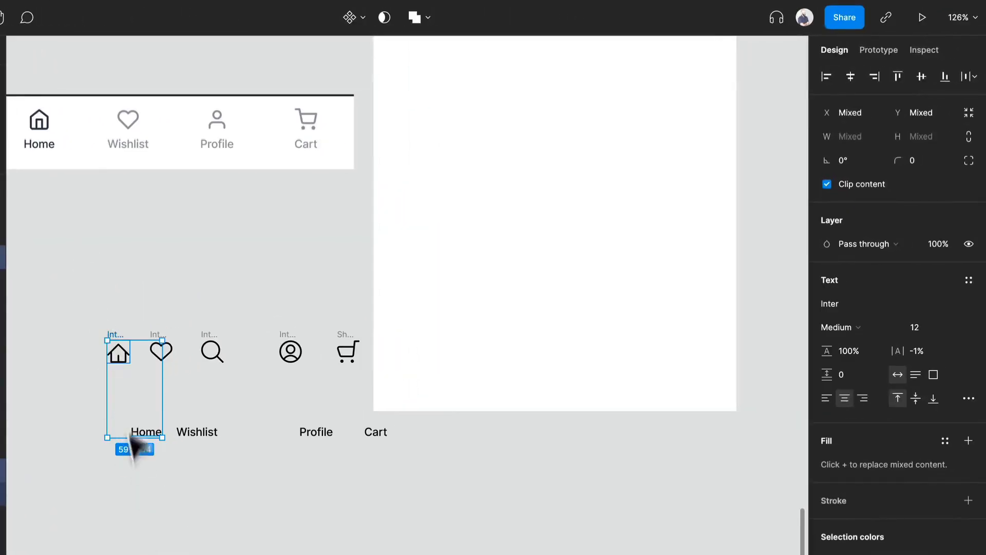
key("shift+a")
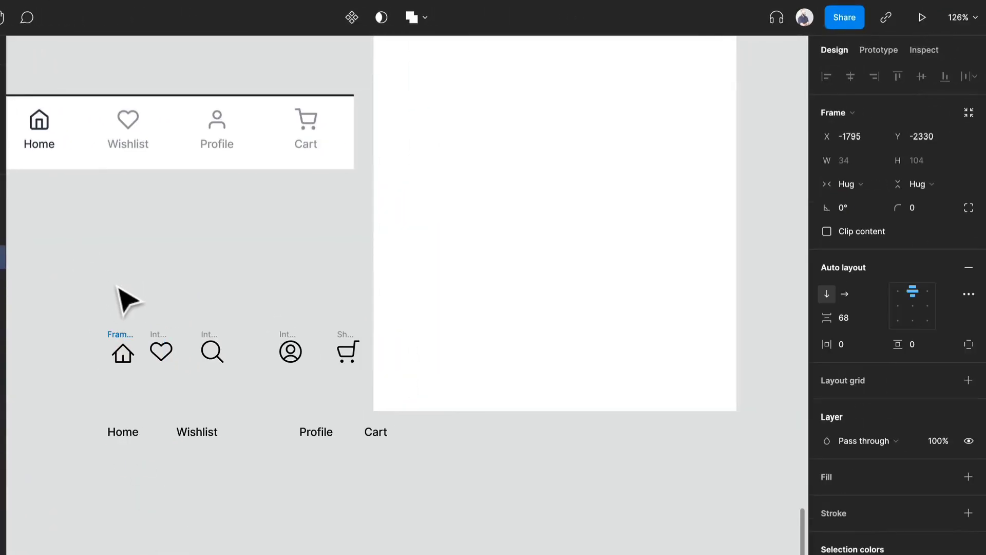
left_click(843, 319)
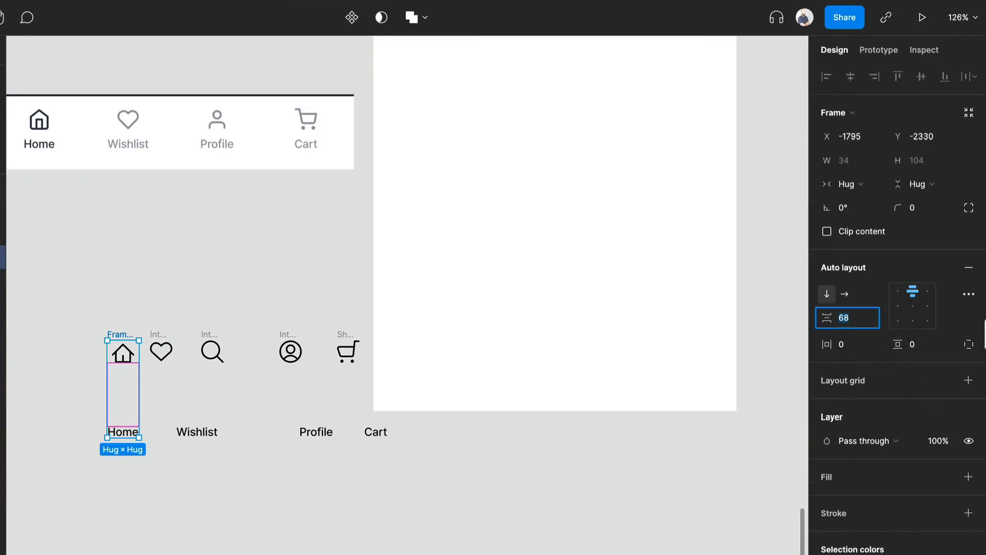
type("12")
key("Return")
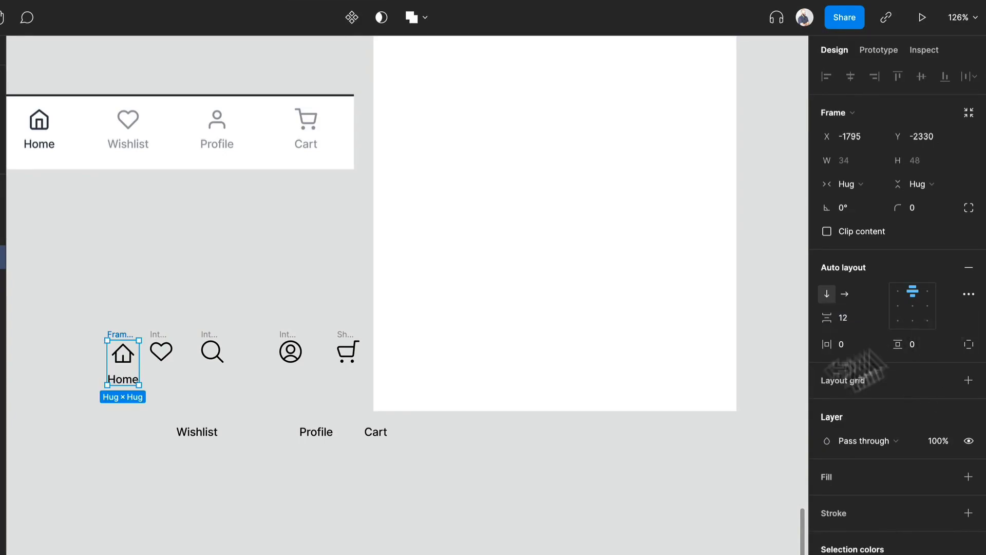
left_click_drag(124, 334, 61, 341)
- Wrap the heart icon and Wishlist label in a vertical auto layout with 12 px spacing
left_click(161, 349)
left_click(198, 432, "shift")
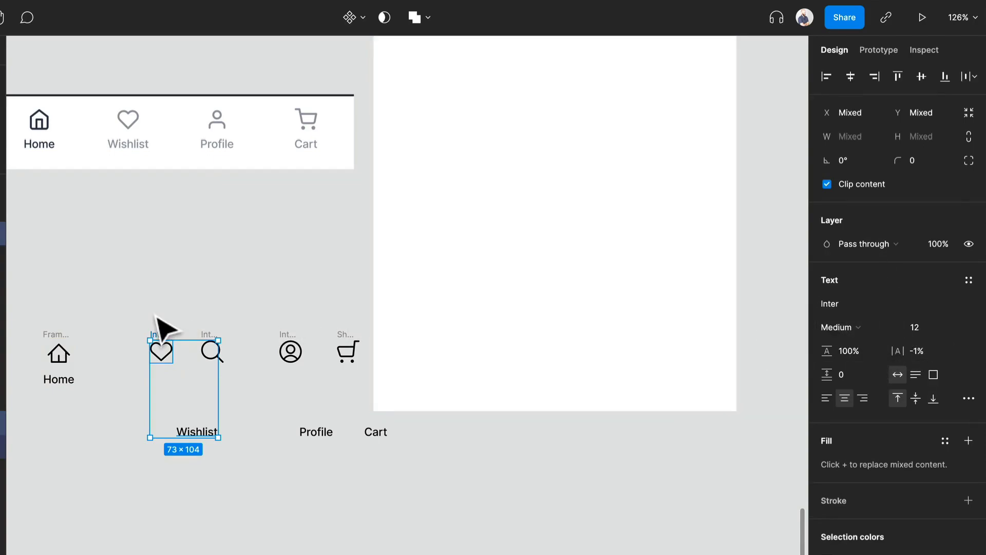
key("shift+a")
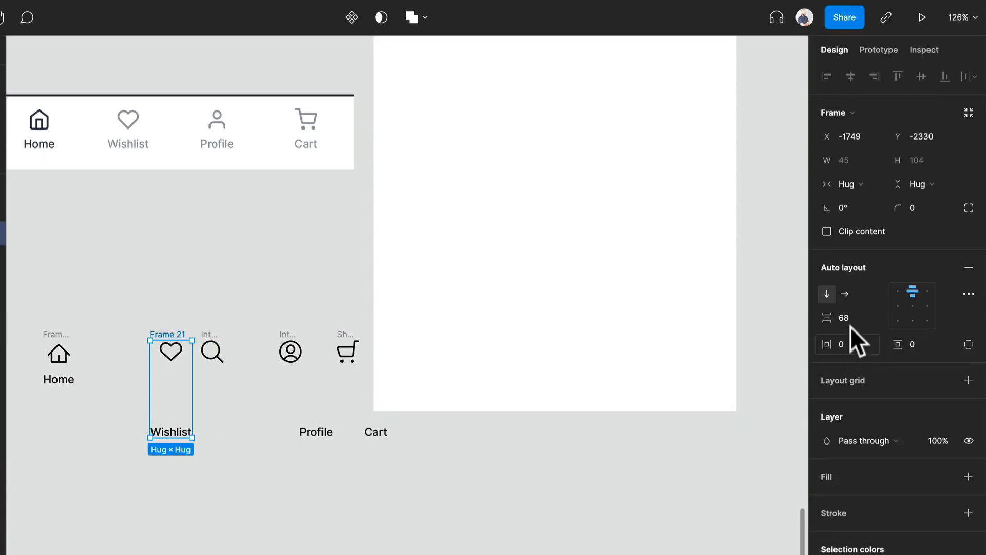
type("12")
key("Return")
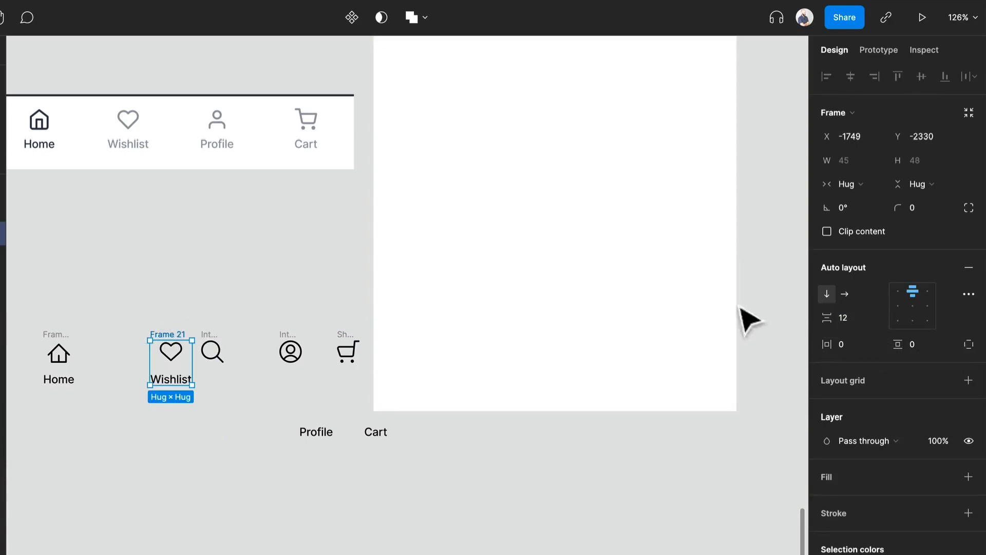
- Wrap the user icon and Profile label in a vertical auto layout with 12 px spacing
left_click(281, 355)
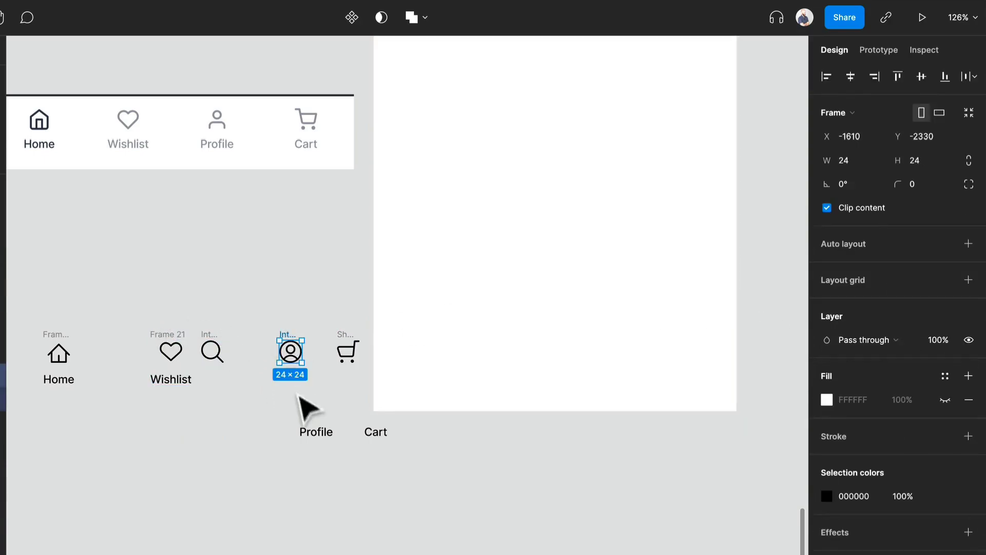
left_click(314, 431, "shift")
key("shift+a")
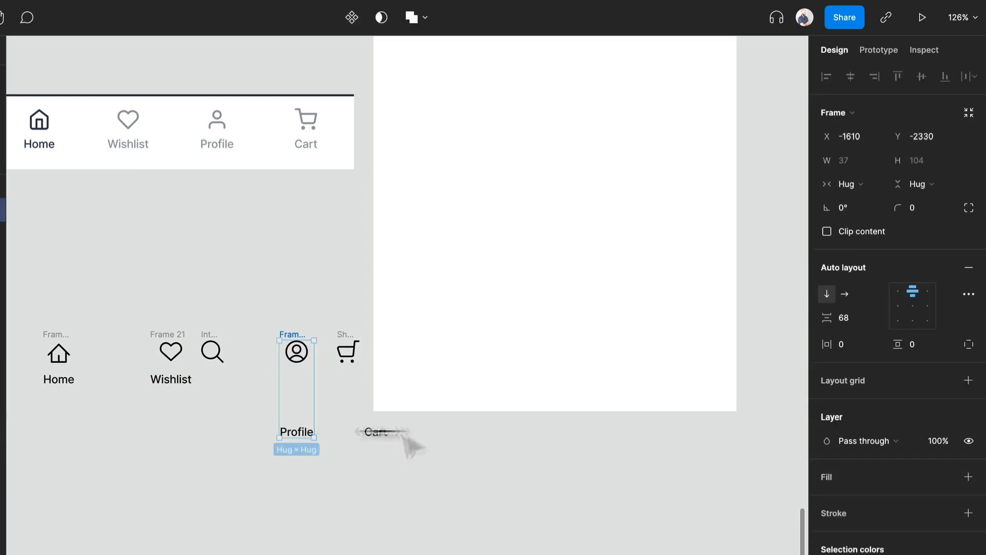
key("Return")
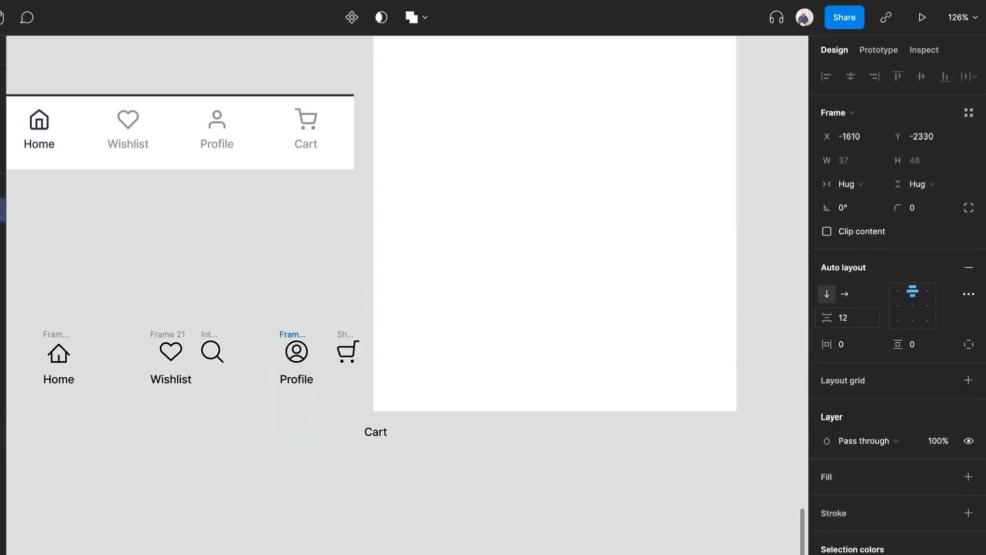
- Wrap the cart icon and Cart label in a vertical auto layout with 12 px spacing
left_click(352, 344)
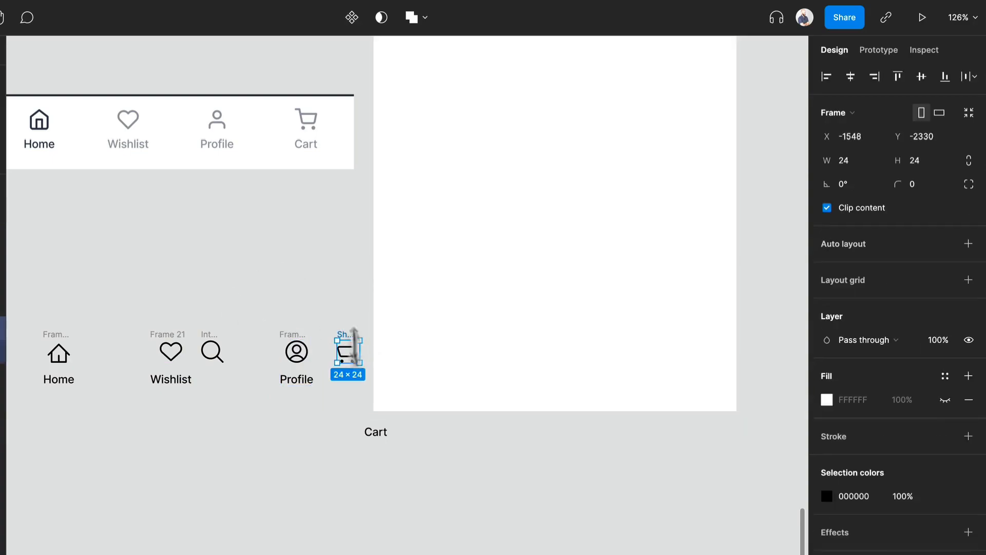
left_click(377, 433, "shift")
key("shift+a")
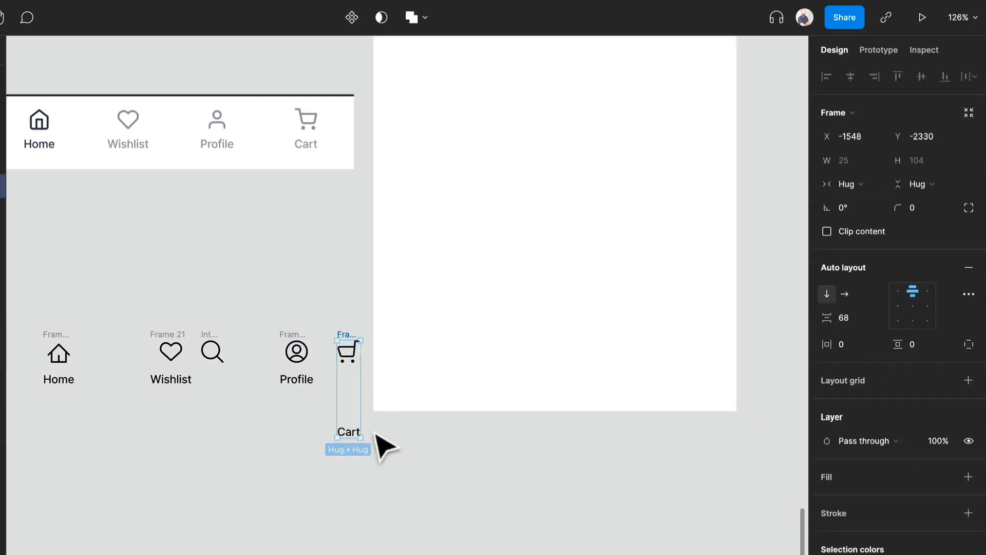
left_click(854, 323)
type("12")
key("Return")
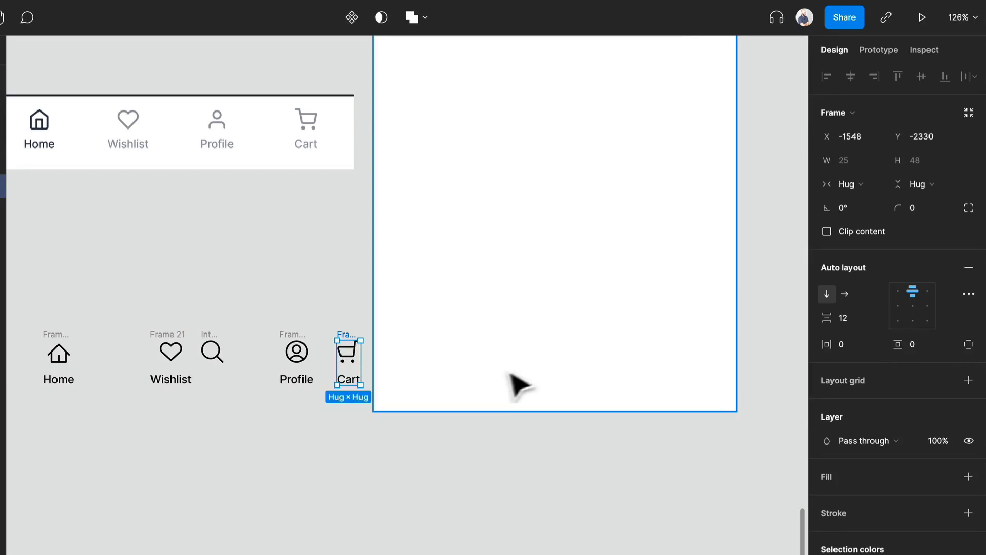
left_click_drag(355, 415, 47, 325)
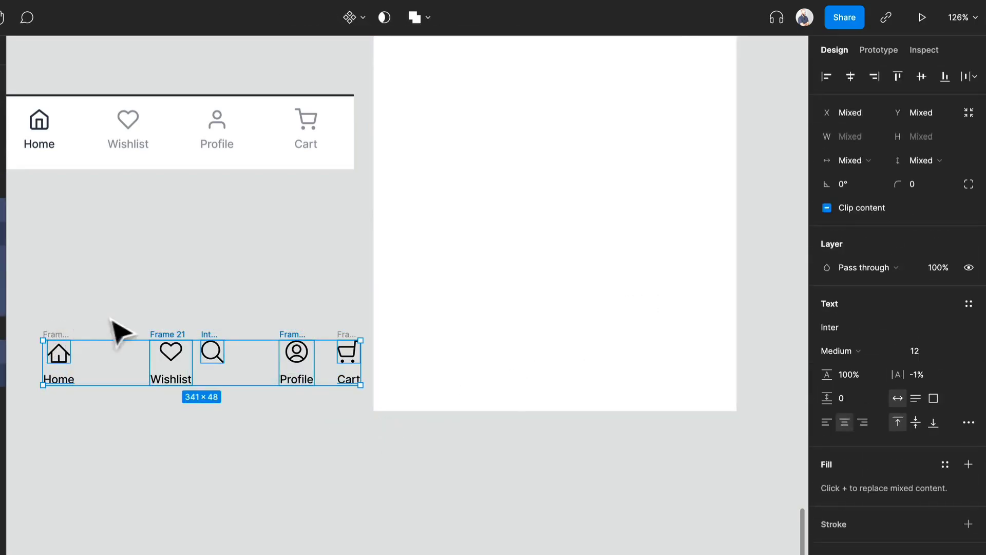
key("shift+a")
key("ctrl+z")
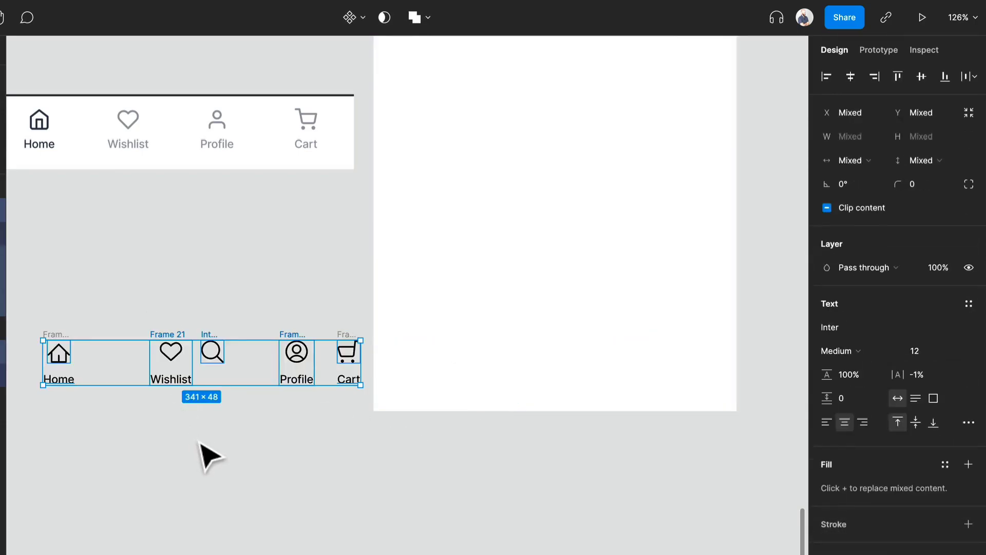
- Wrap all five nav items, including the search icon, in one horizontal auto layout frame
left_click(201, 442)
left_click_drag(359, 406, 208, 277)
left_click_drag(167, 230, 518, 503)
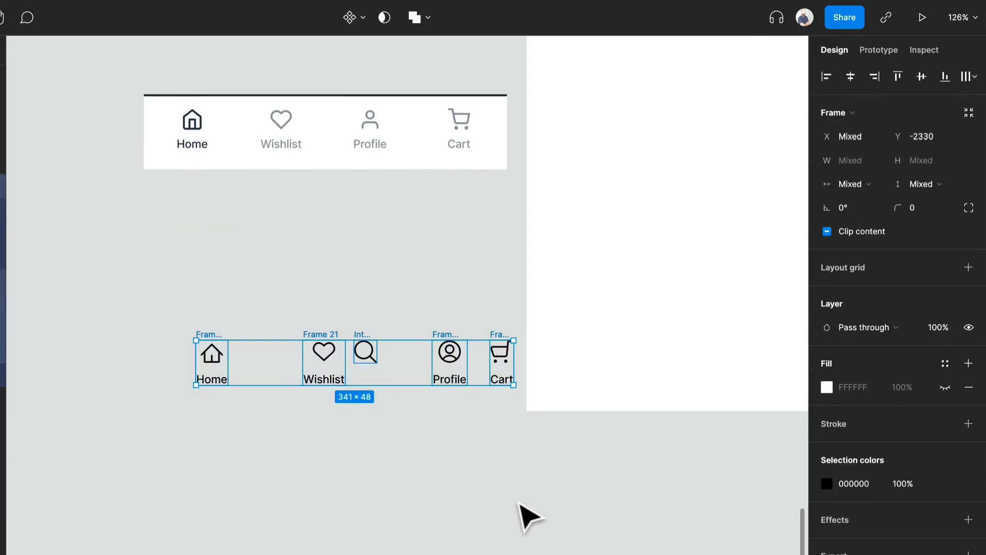
key("shift+a")
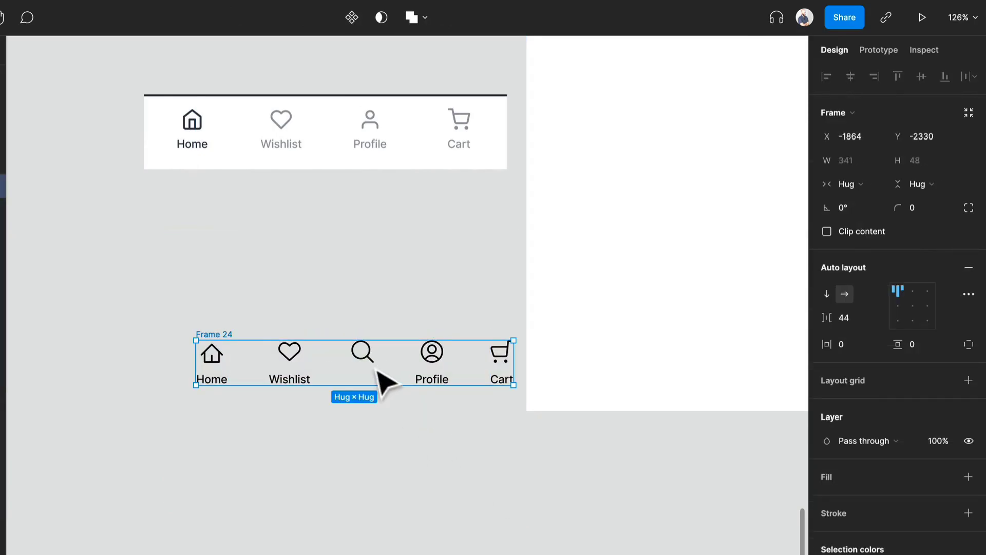
- Wrap the search icon in its own auto layout with 8 px horizontal and vertical padding
left_click(370, 360)
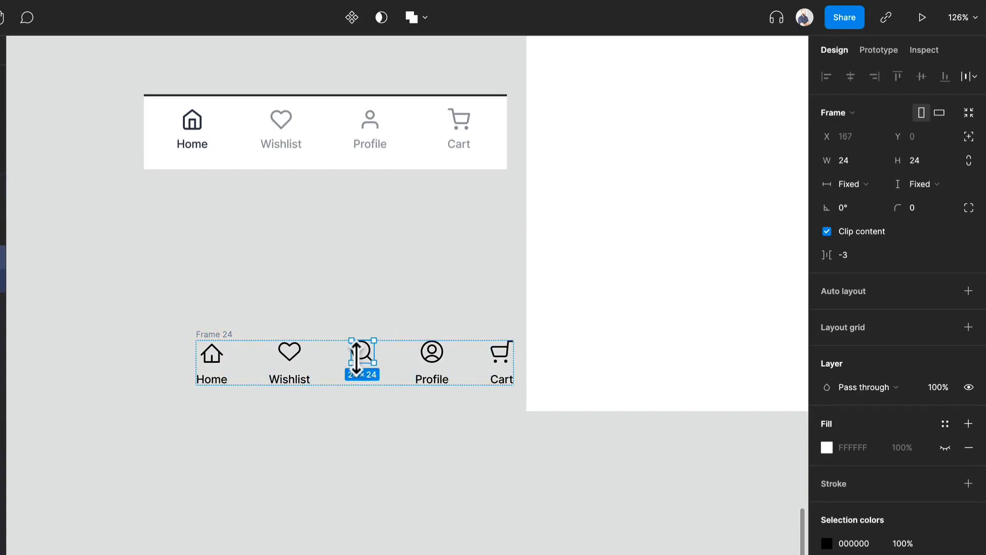
key("shift+a")
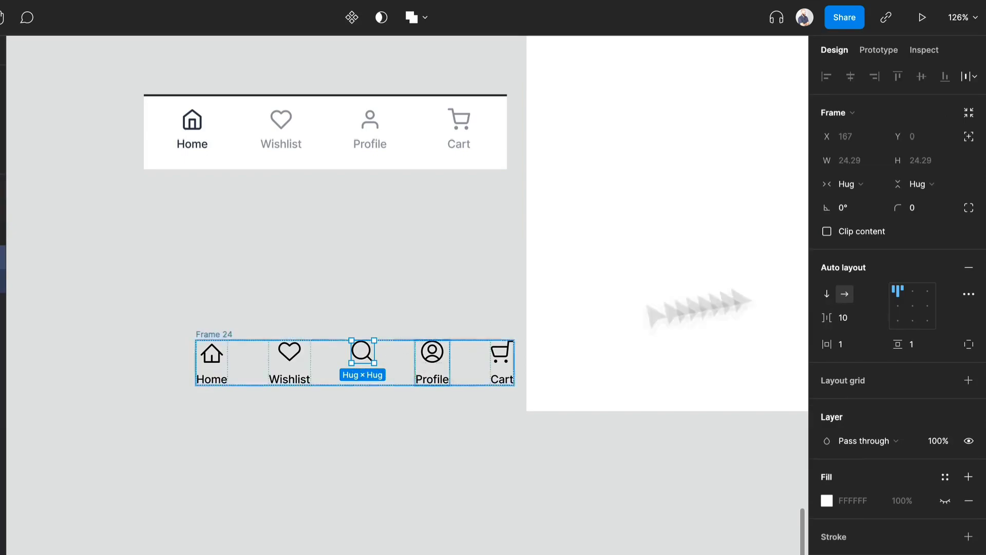
left_click(868, 345)
type("8")
left_click(915, 341)
type("8")
key("Return")
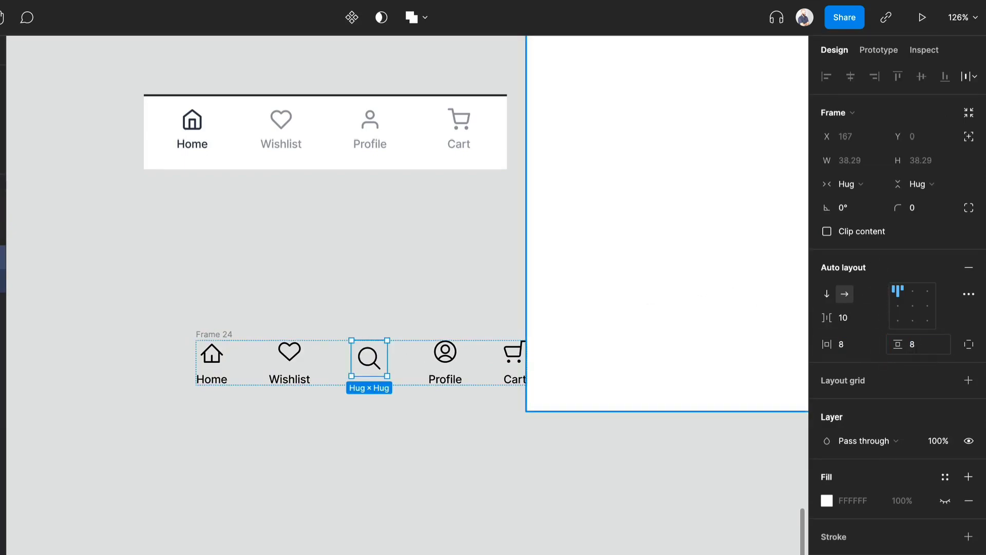
- Make the search icon frame a fixed 40 × 40 px with its content centred
left_click(945, 184)
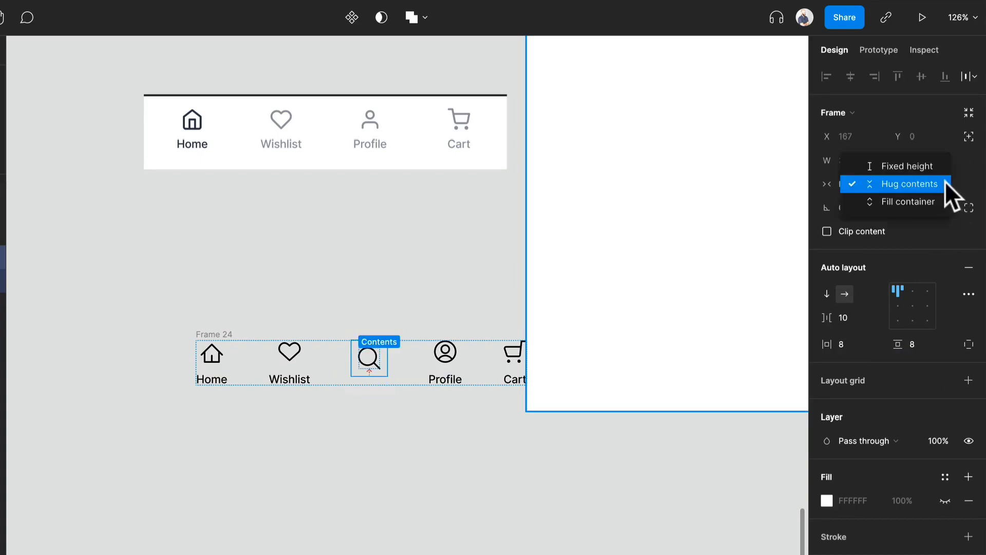
left_click(935, 169)
left_click(861, 184)
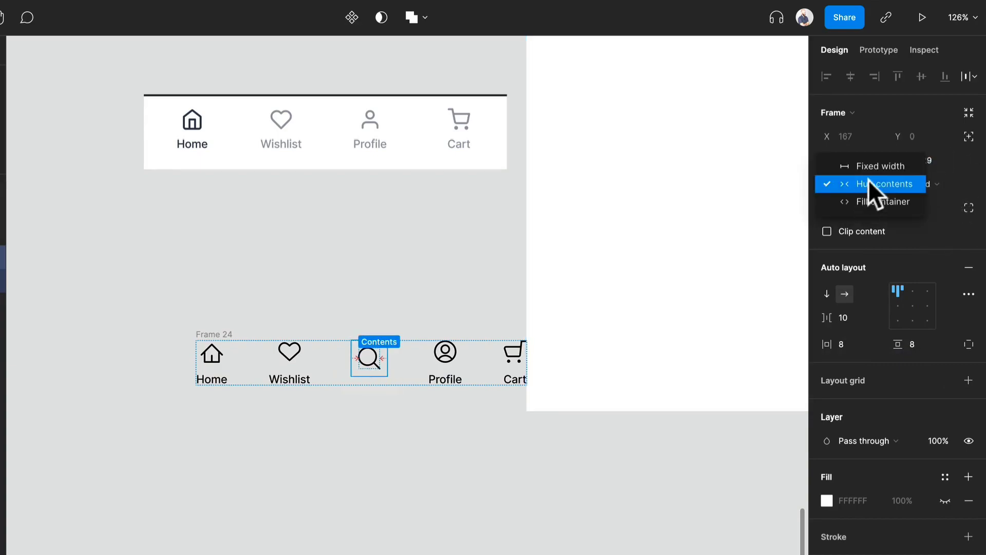
left_click(875, 169)
left_click(914, 307)
left_click(923, 162)
type("40")
key("Return")
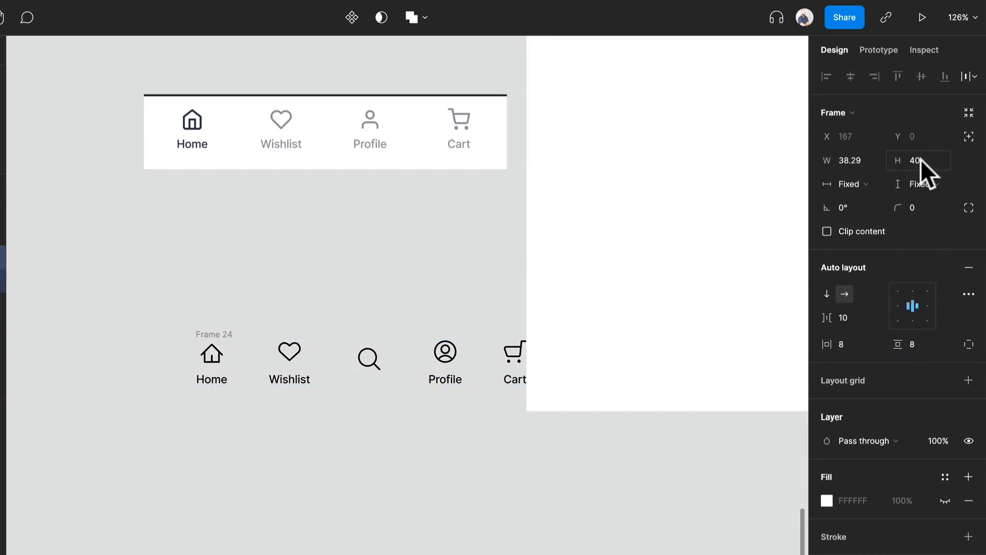
left_click(871, 162)
type("40")
key("Return")
- Rename the horizontal auto layout frame as Nav Items
left_click(367, 451)
left_click_drag(375, 456, 368, 454)
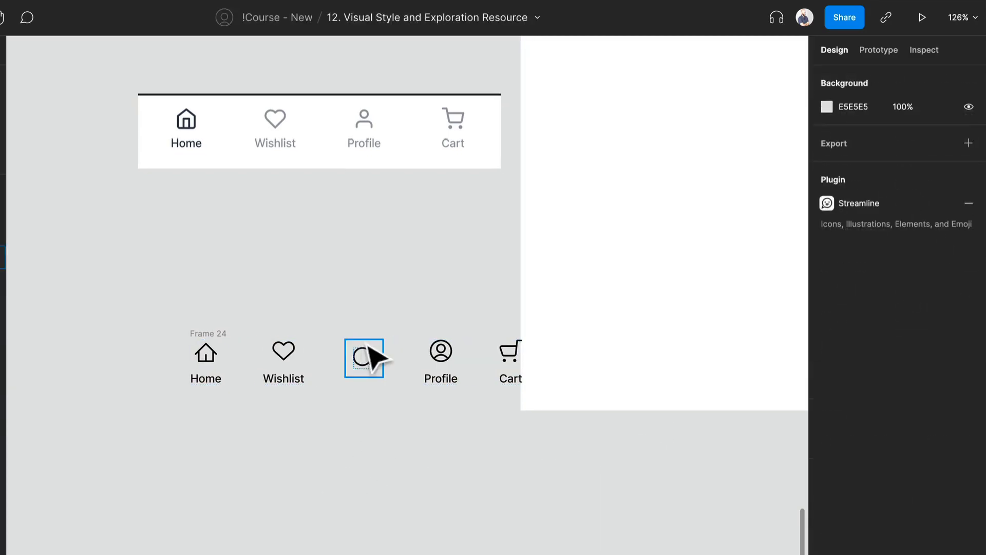
left_click_drag(367, 345, 282, 362)
double_click(247, 351)
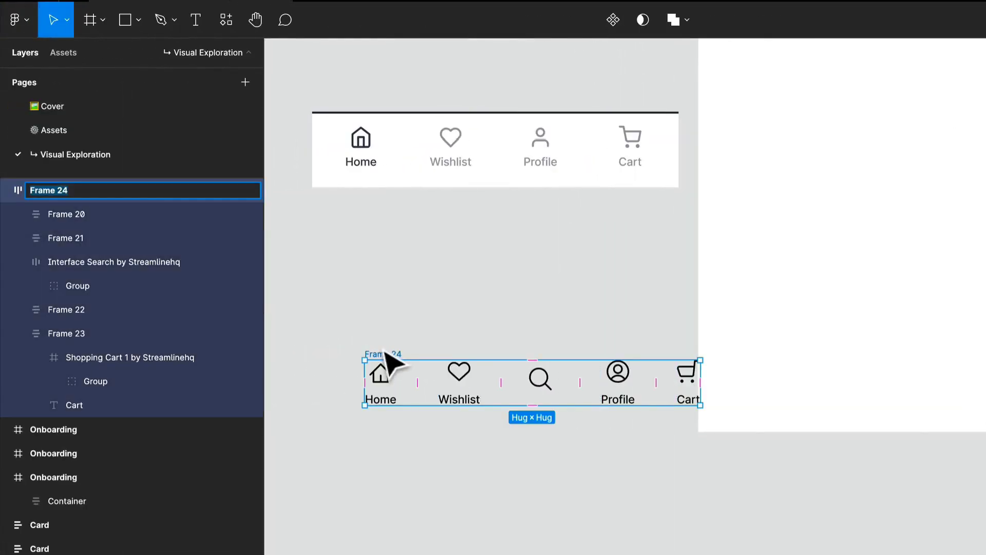
type("Nav Items")
key("Return")
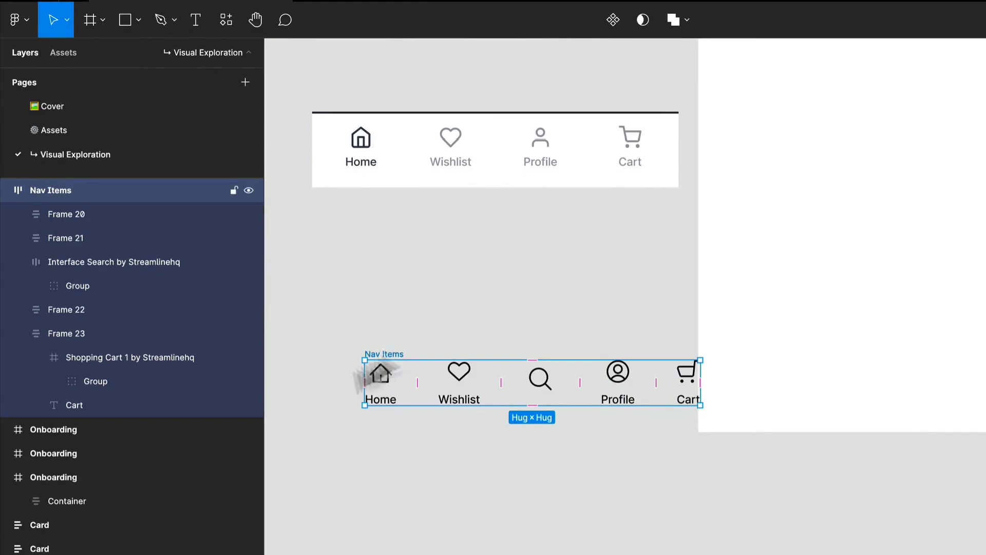
- Examine the Labels styles in the Type System for weights and sizes
left_click(535, 542)
left_click(598, 394)
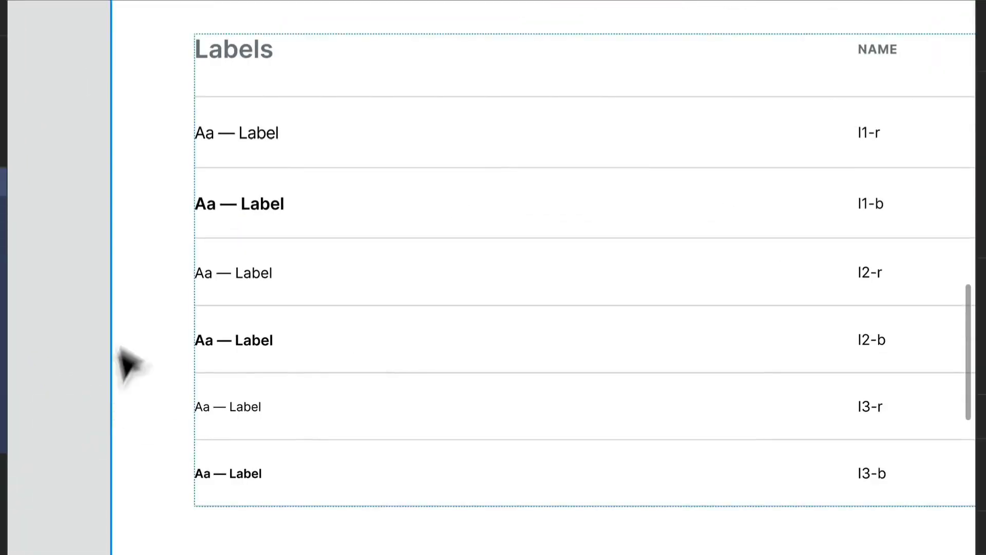
scroll(341, 375, "right", 5)
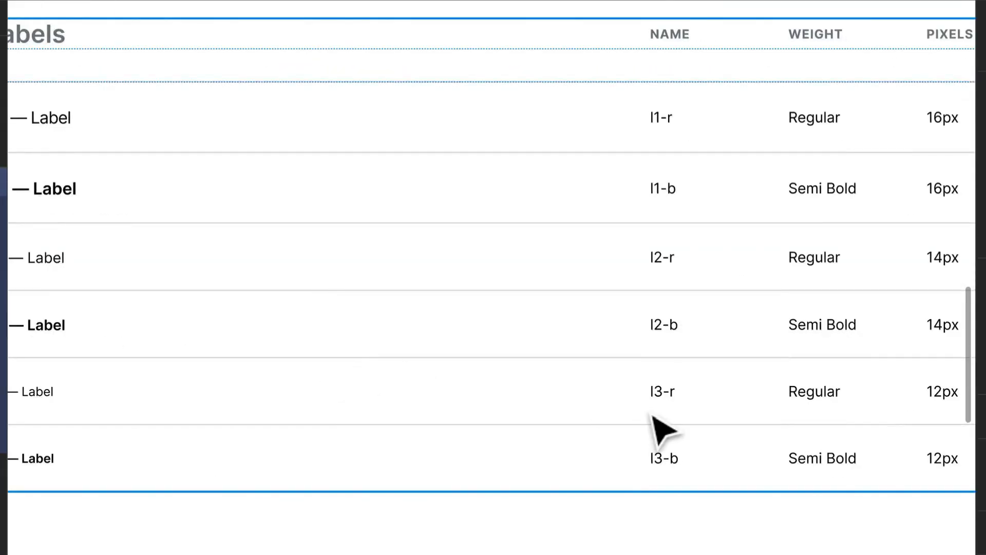
scroll(660, 429, "down", 3)
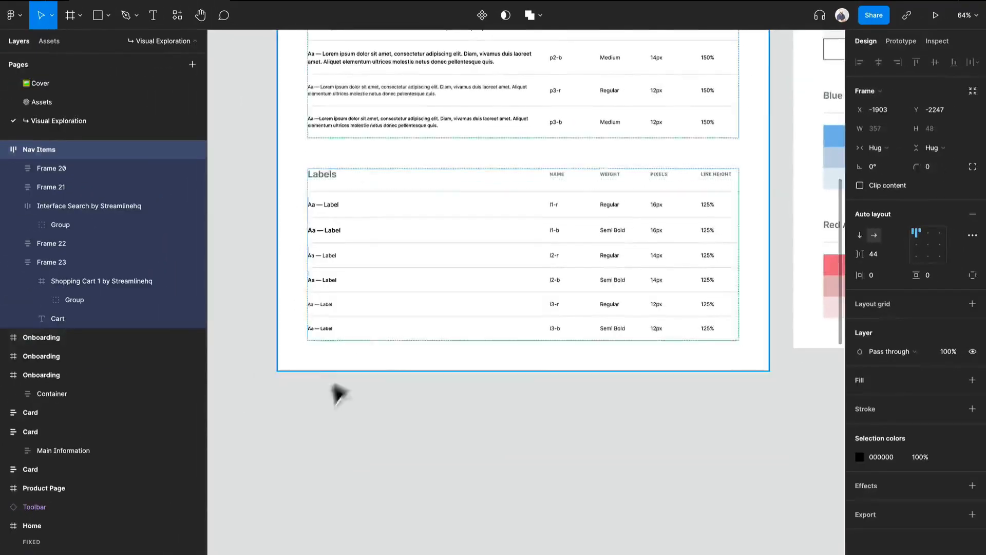
left_click_drag(354, 385, 758, 155)
left_click_drag(518, 325, 740, 67)
left_click_drag(428, 369, 751, 95)
scroll(522, 172, "up", 5)
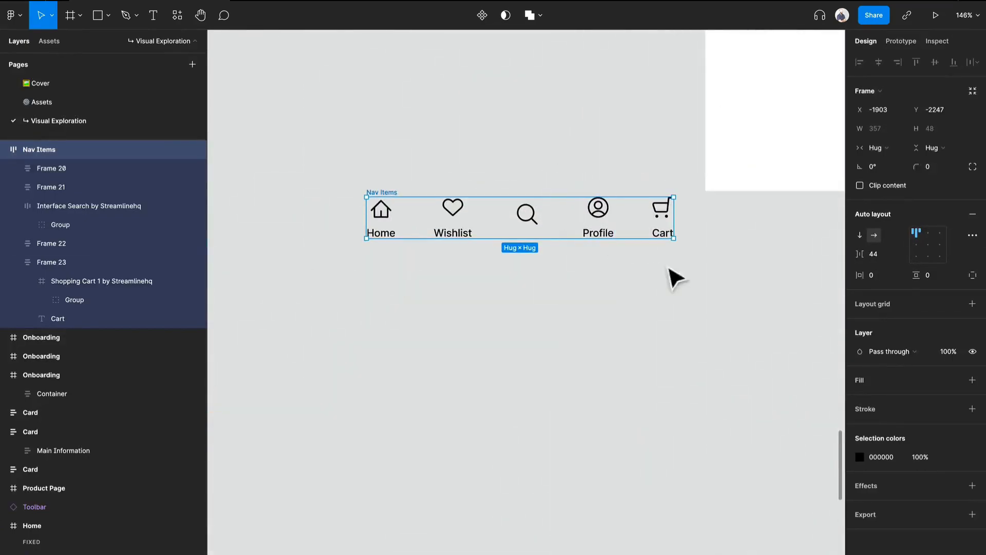
- Select the Home, Wishlist, Profile and Cart labels and set their font weight to Regular
double_click(606, 237)
left_click(665, 235, "shift")
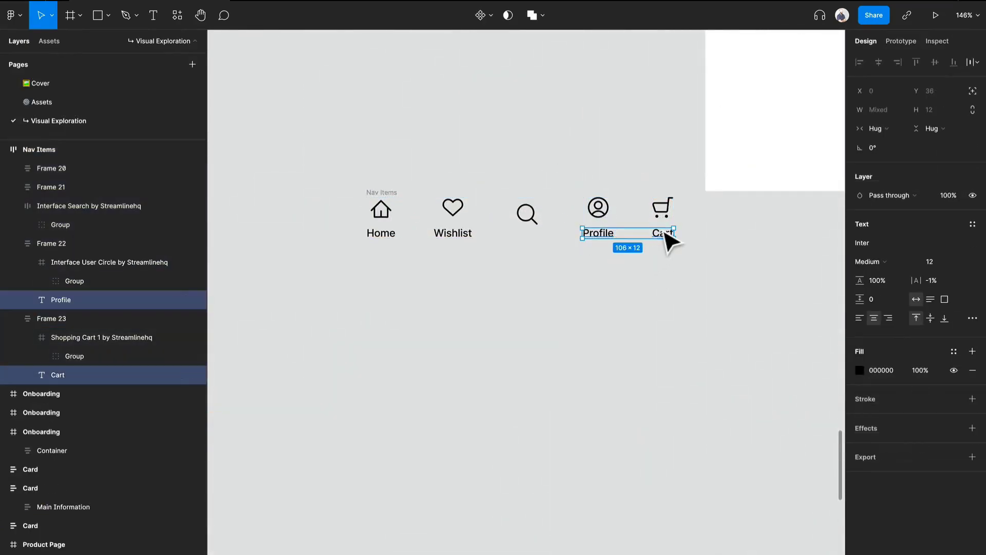
left_click(461, 238, "shift")
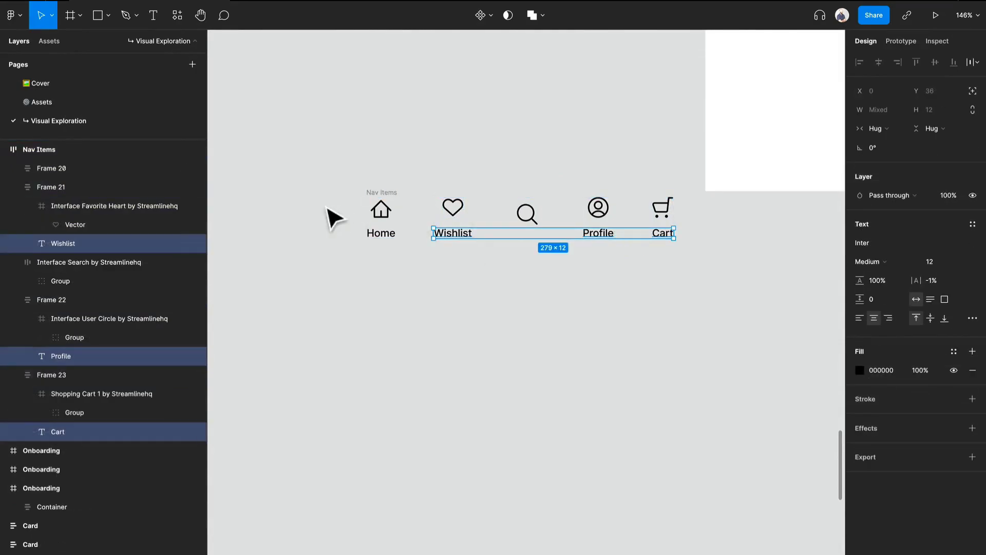
left_click(379, 240, "shift")
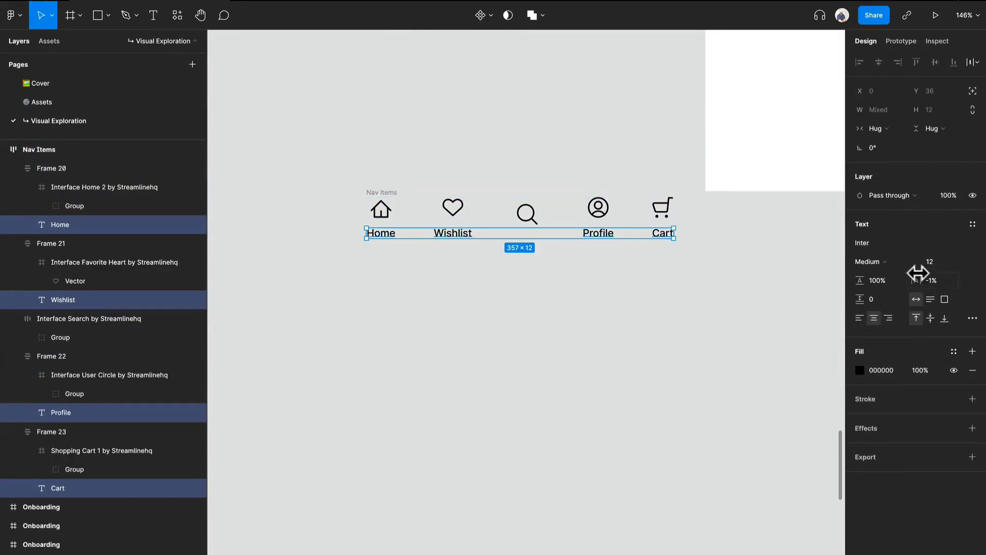
left_click(894, 262)
left_click(894, 244)
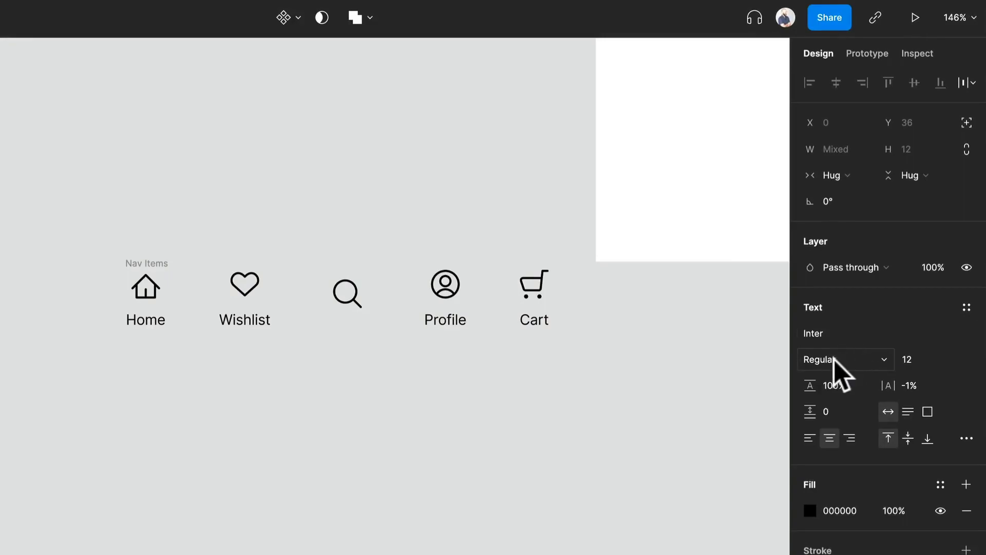
- Recolour the four labels with the eyedropper, sampling a grey from the Neutral colour palette
left_click(810, 511)
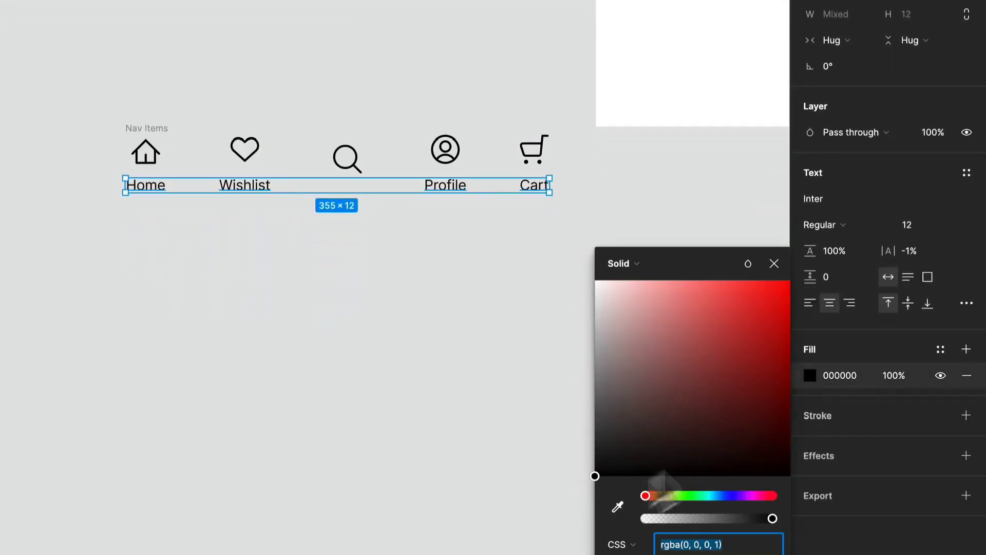
left_click(618, 508)
scroll(488, 324, "down", 6)
mouse_move(591, 280)
left_mouse_down()
mouse_move(204, 434)
mouse_move(177, 535)
left_mouse_up()
left_click_drag(611, 31, 77, 360)
left_click_drag(318, 149, 265, 215)
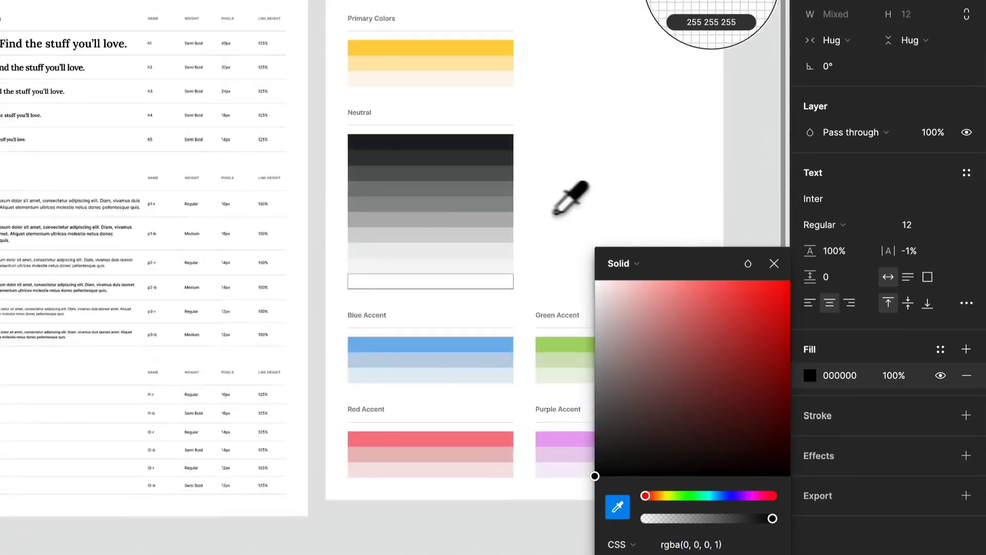
left_click(477, 202)
left_click_drag(165, 385, 380, 208)
scroll(448, 193, "down", 3)
scroll(448, 193, "left", 3)
scroll(167, 272, "up", 8)
left_click(219, 419)
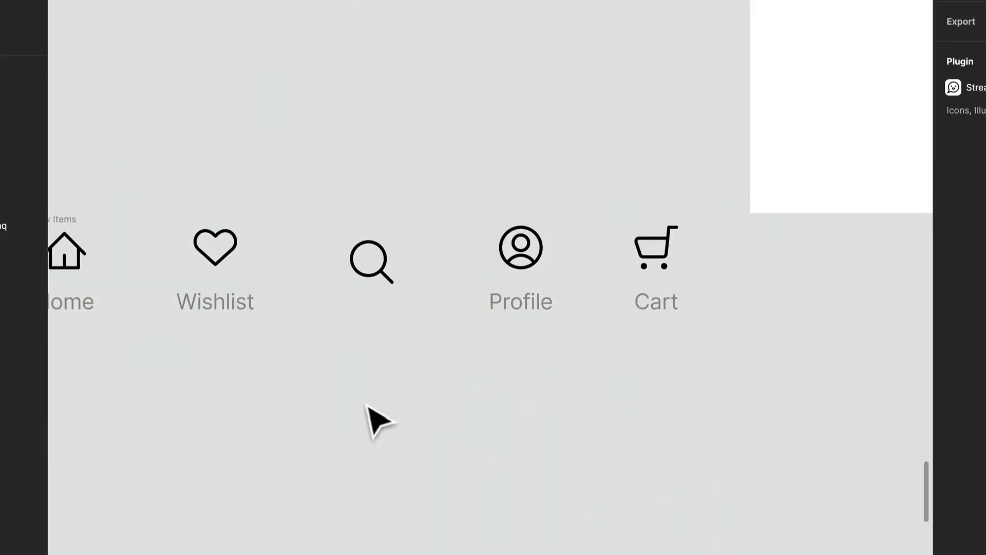
- Recolour the heart, user and cart icons to grey 797A7B sampled from the Neutral palette
left_click(537, 275)
left_click(666, 279, "shift")
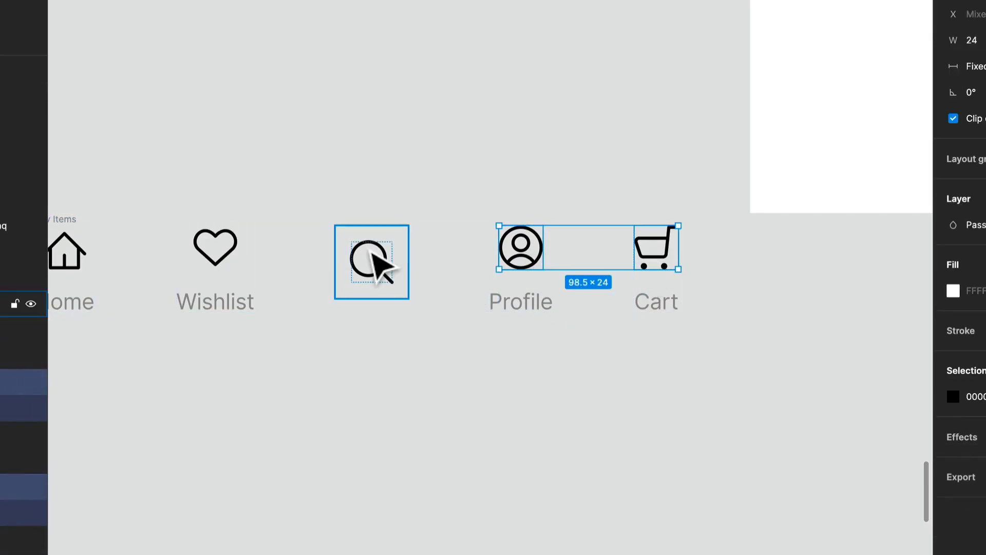
left_click(235, 251, "shift")
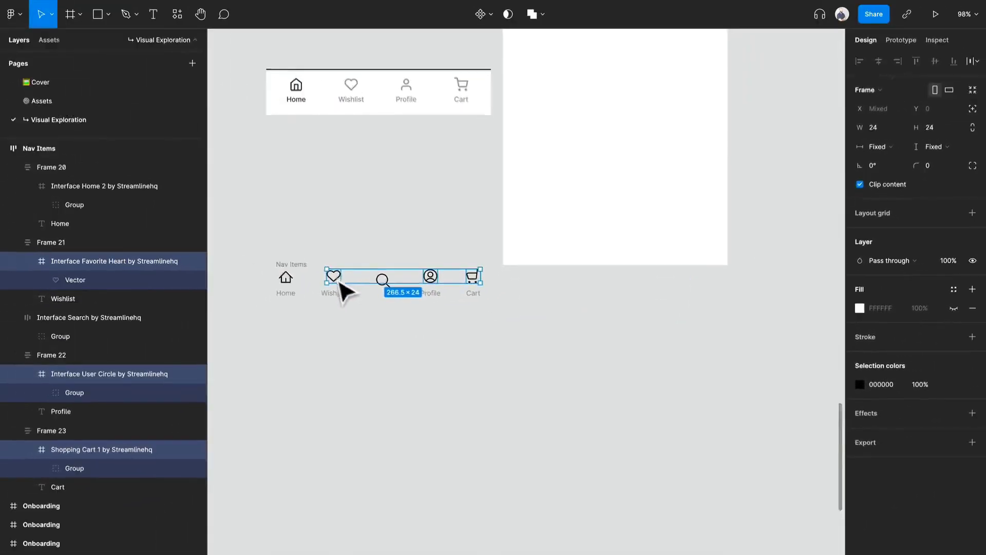
left_click_drag(569, 234, 524, 270)
scroll(677, 235, "down", 3)
left_click_drag(699, 248, 532, 319)
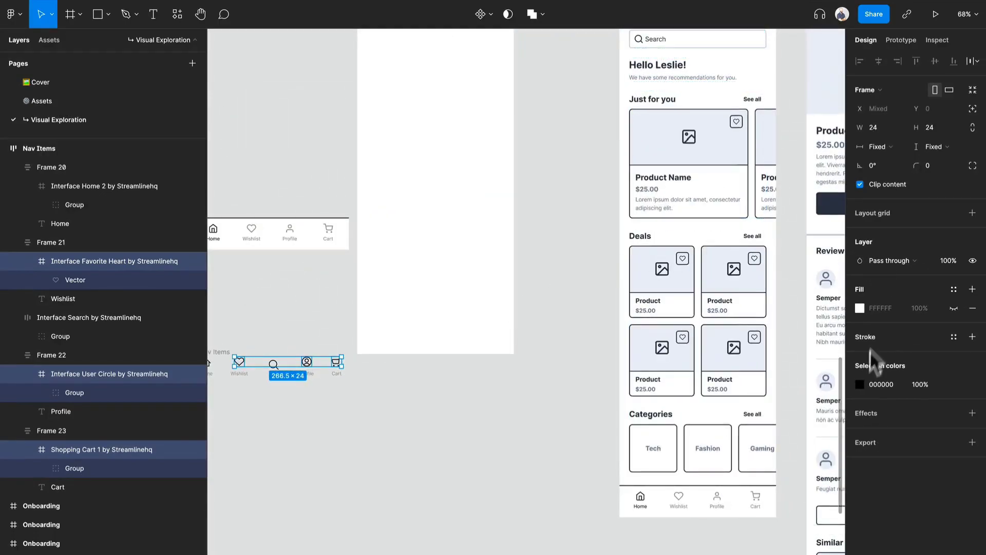
left_click(860, 384)
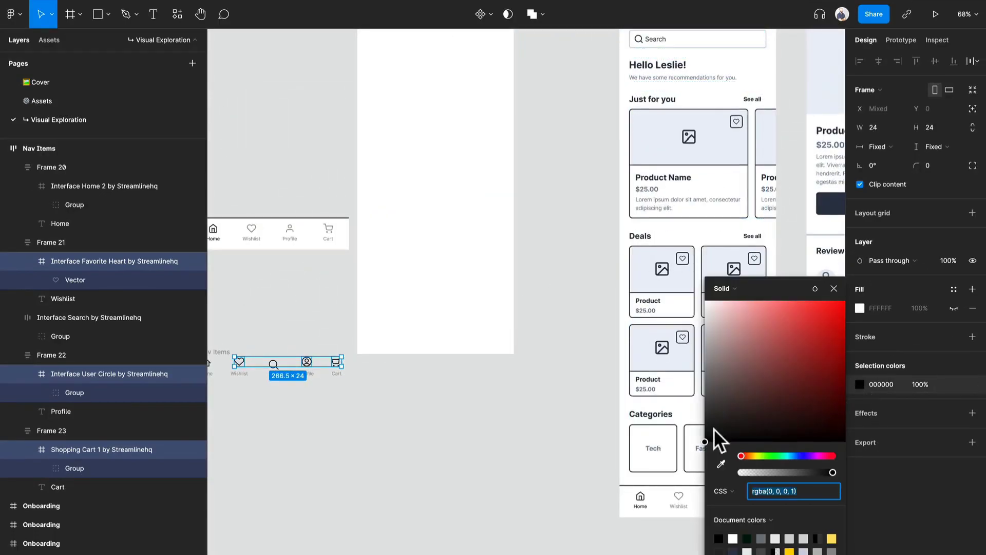
left_click(721, 463)
left_click_drag(627, 221, 273, 453)
left_click_drag(585, 198, 275, 514)
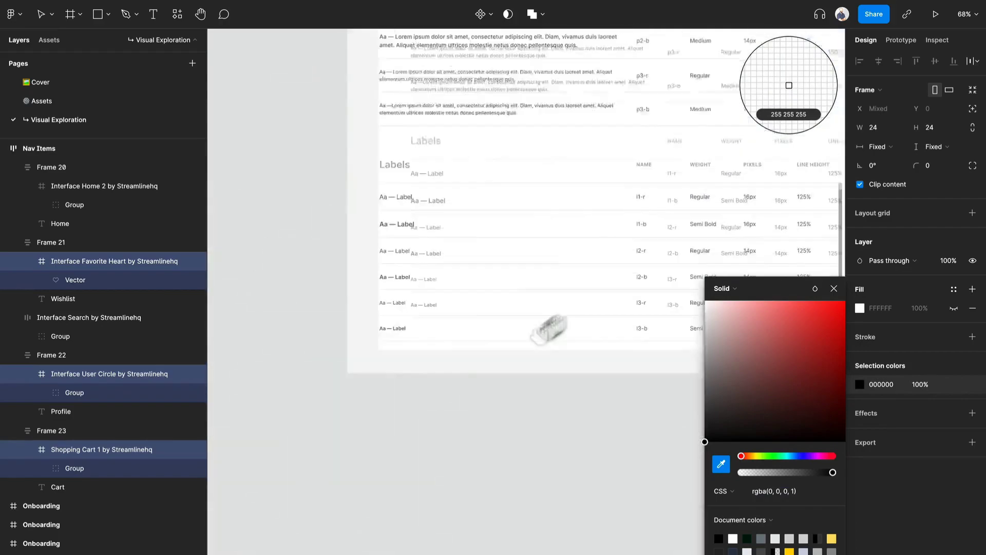
left_click_drag(588, 263, 275, 530)
scroll(738, 209, "right", 3)
left_click(620, 201)
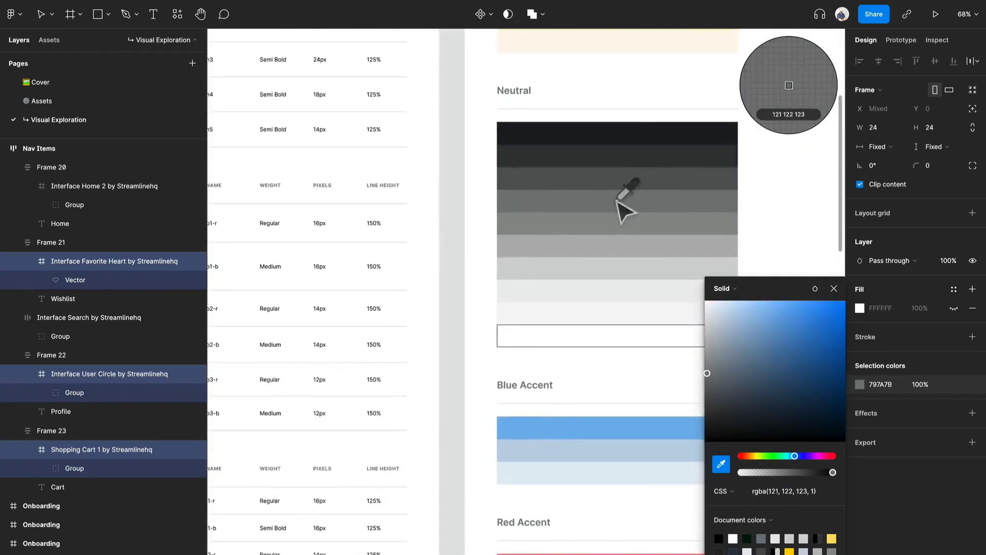
- Place copies of the colour palette containers beside the Navigation frame for reference
scroll(619, 202, "down", 5)
left_click(645, 225)
double_click(643, 222)
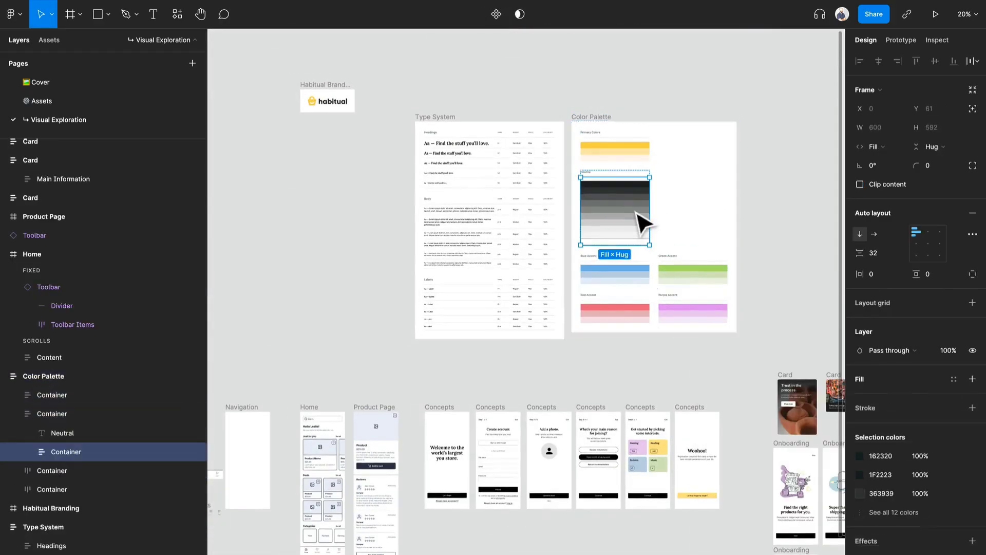
left_click_drag(640, 221, 361, 407)
left_click(806, 161)
double_click(815, 165)
left_click_drag(815, 165, 314, 461)
scroll(383, 503, "up", 5)
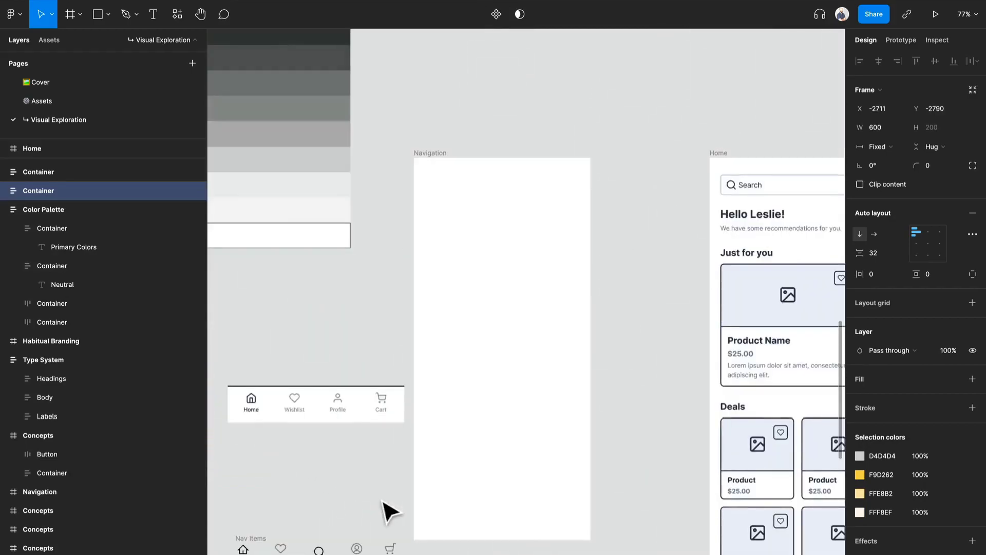
left_click_drag(383, 503, 757, 423)
left_click(674, 317)
key("Delete")
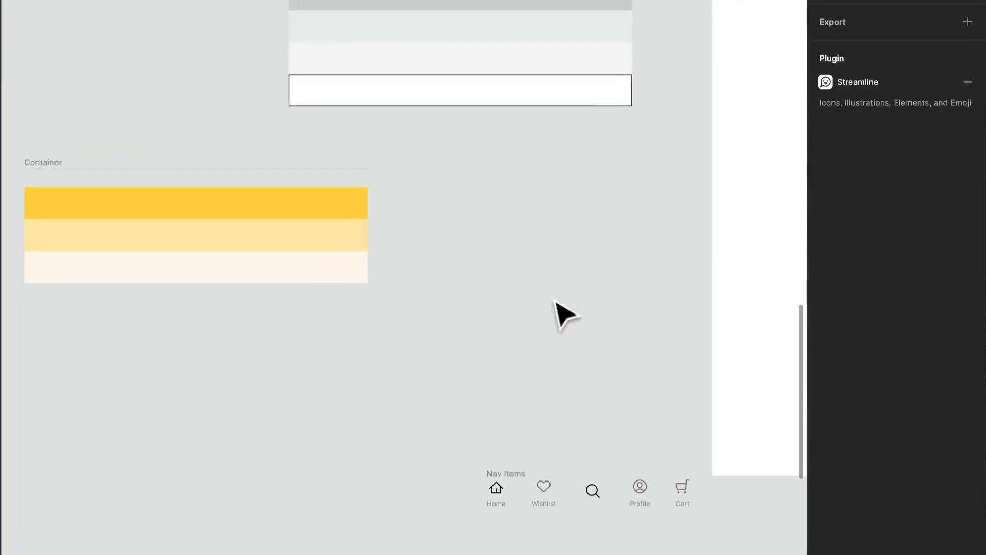
- Fill the search button frame with yellow F9D262 sampled from the palette and round its corners to 100
left_click_drag(505, 483, 287, 245)
scroll(486, 257, "up", 6)
left_click_drag(635, 266, 540, 288)
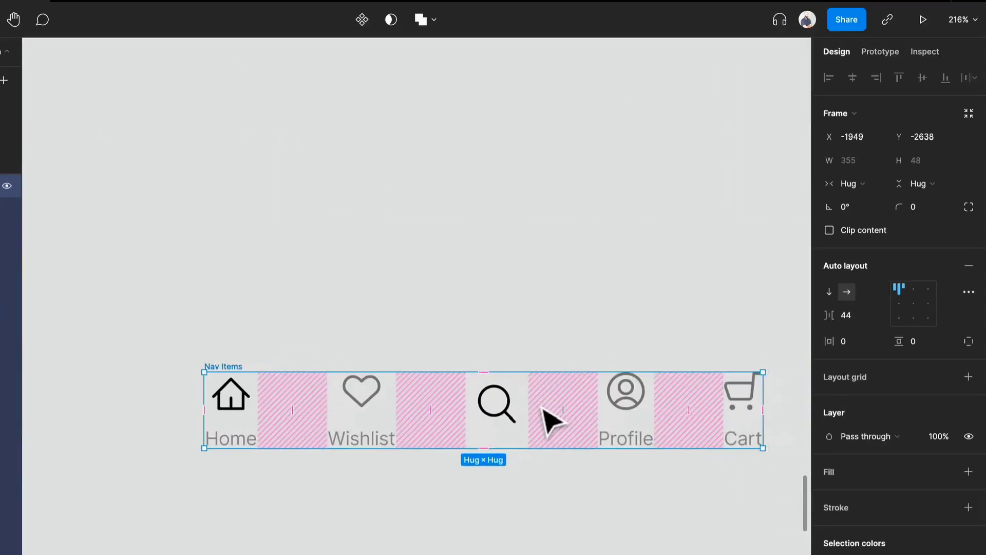
left_click(469, 304)
key("i")
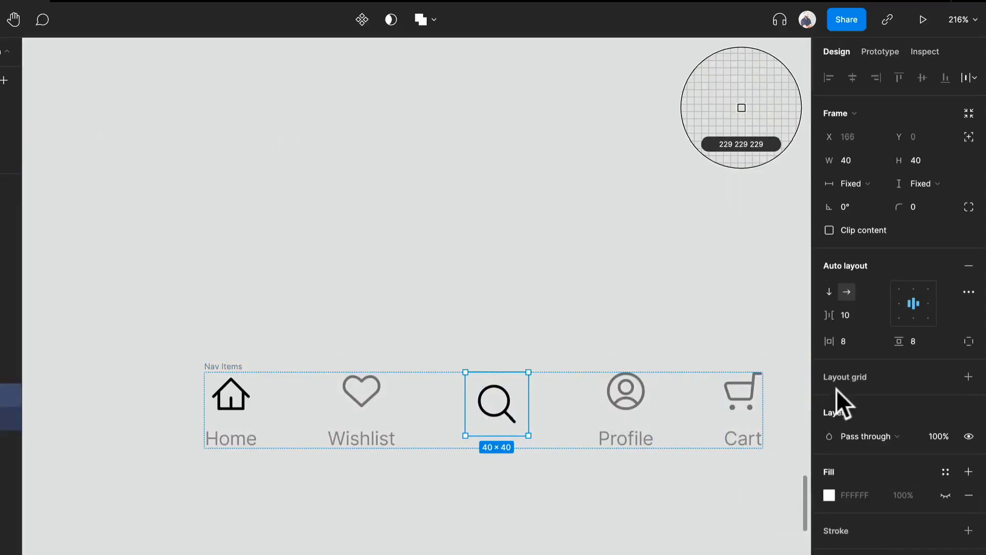
left_click_drag(301, 226, 555, 319)
scroll(555, 319, "down", 3)
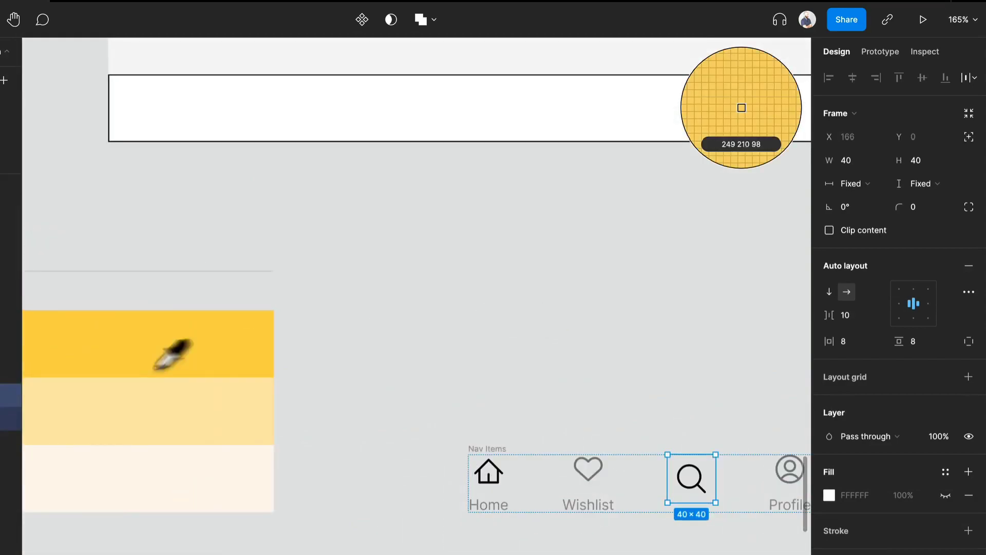
left_click(219, 374)
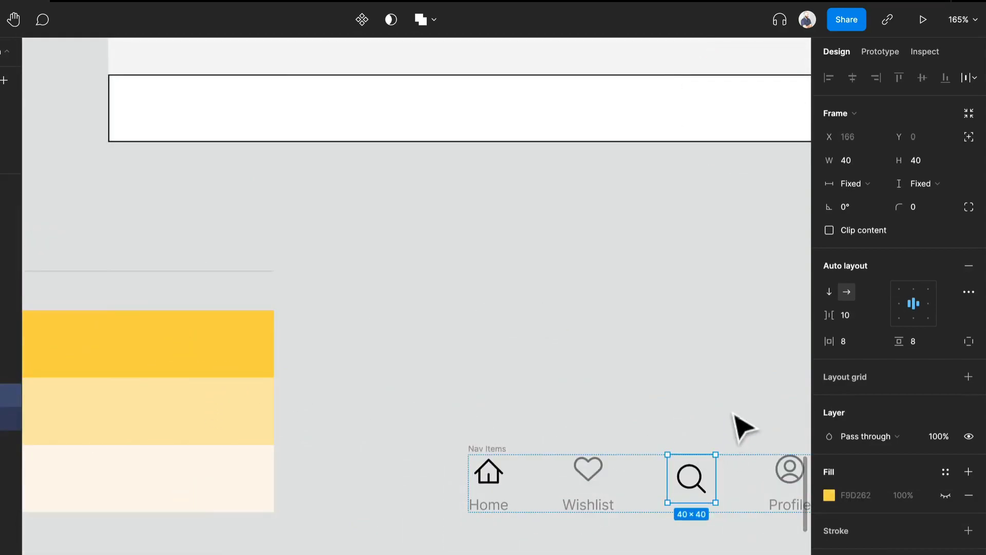
scroll(740, 433, "right", 4)
left_click(946, 495)
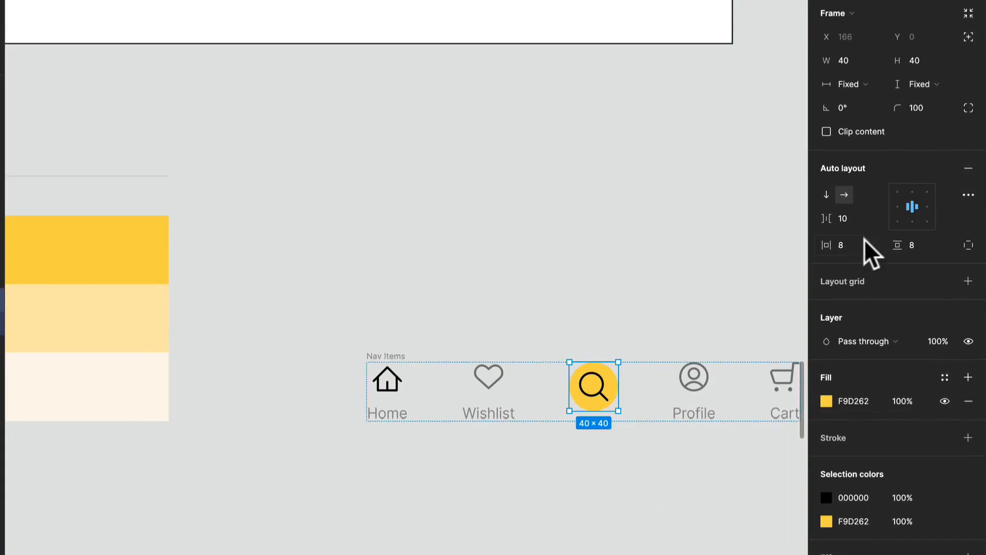
- Resize the search button frame to 56 × 56
left_click(944, 53)
type("56")
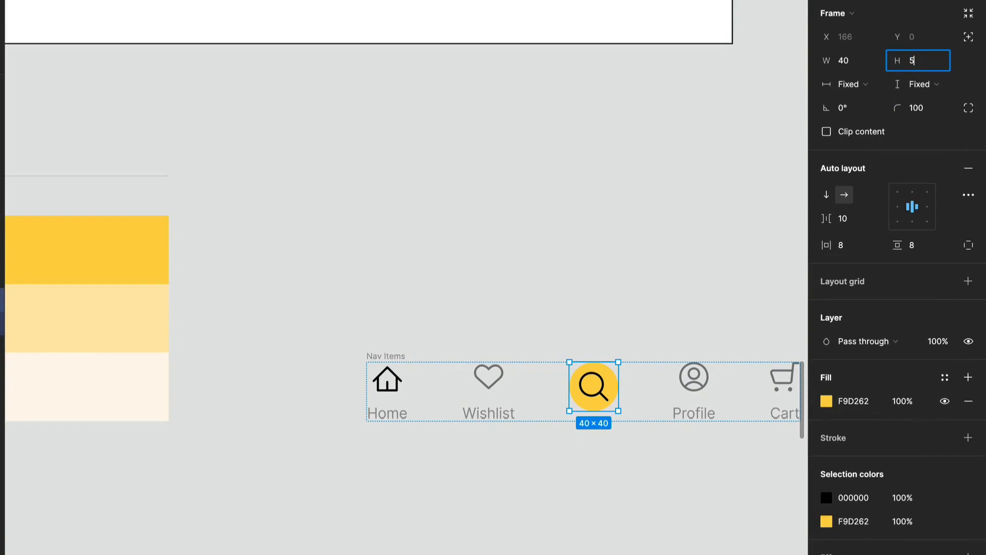
key("Return")
left_click(848, 61)
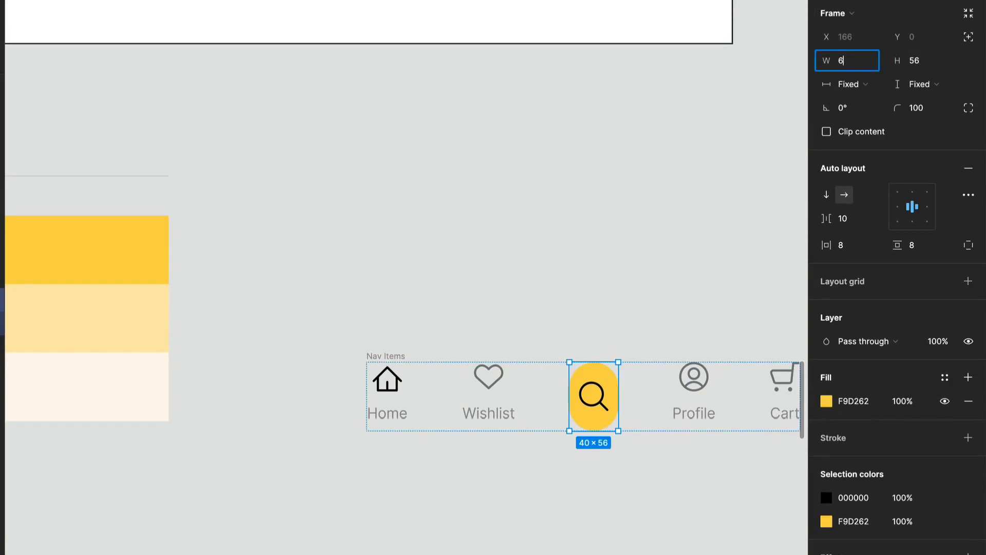
type("56")
key("Return")
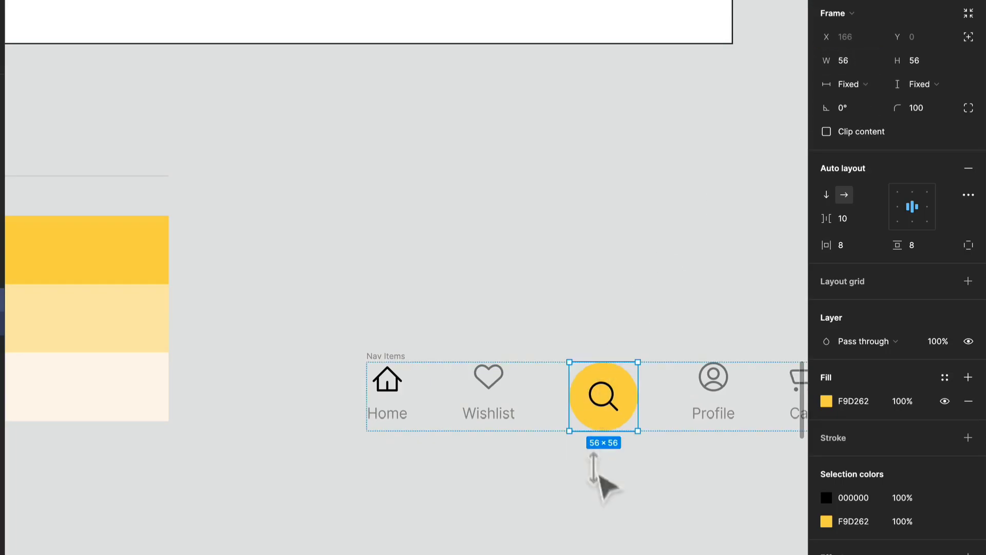
- Recolour the search icon's stroke to dark 1F2223 sampled from the Neutral palette with the eyedropper
double_click(616, 415)
left_click(824, 409)
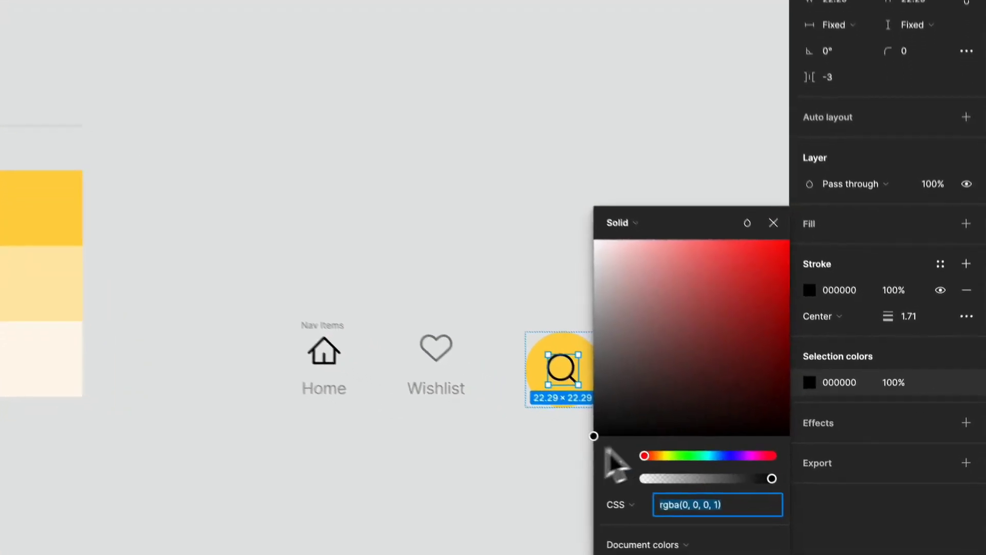
left_click(652, 484)
scroll(401, 330, "down", 5)
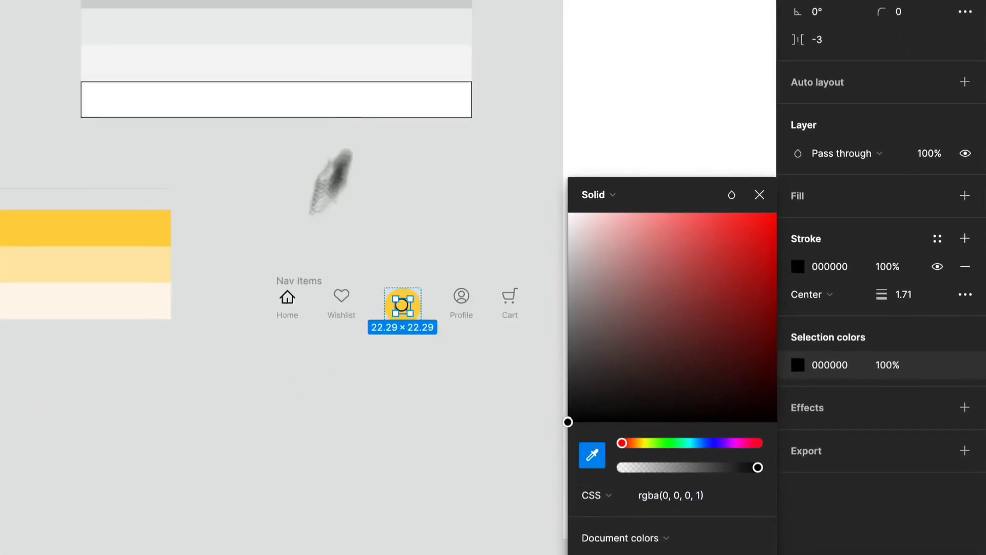
scroll(318, 180, "up", 6)
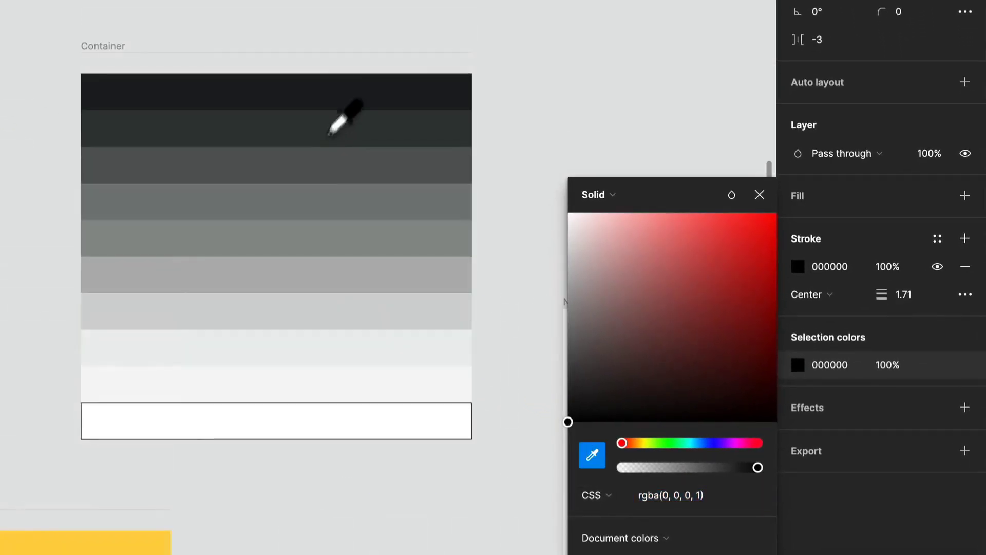
left_click(344, 98)
scroll(363, 256, "down", 5)
scroll(308, 375, "up", 3)
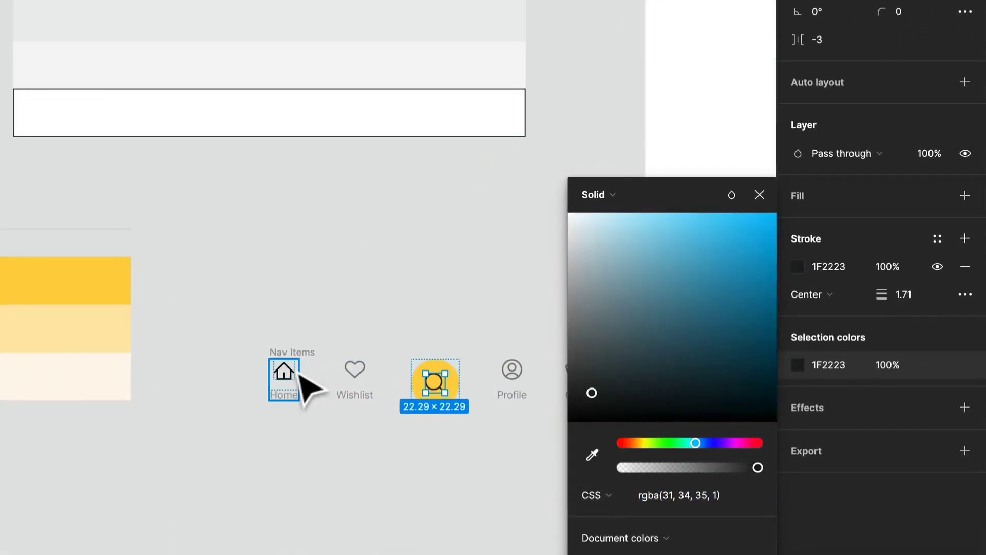
- Recolour the Home label to dark 1F2223 sampled from the Neutral palette with the eyedropper
left_click(288, 378)
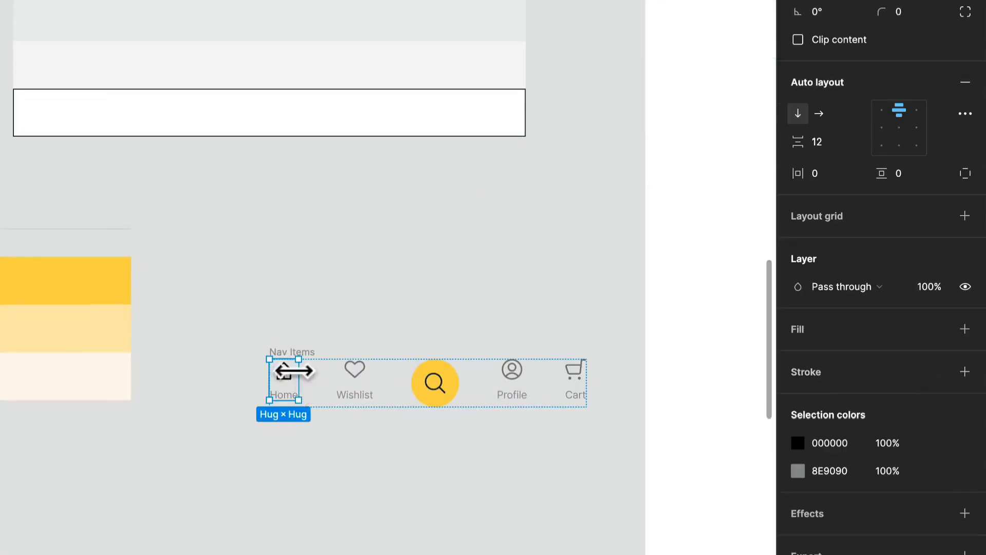
double_click(288, 398)
key("i")
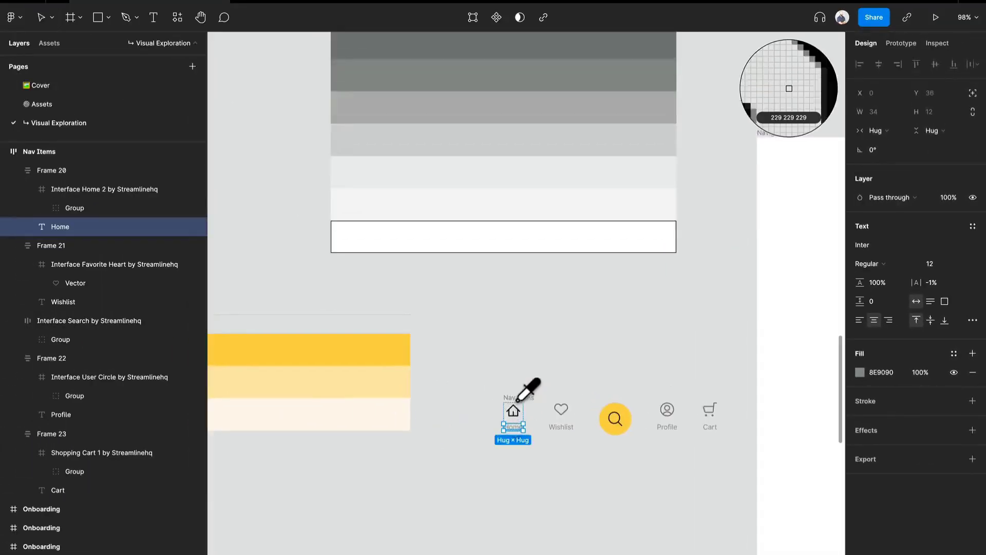
scroll(288, 385, "up", 6)
left_click(562, 288)
scroll(563, 324, "down", 6)
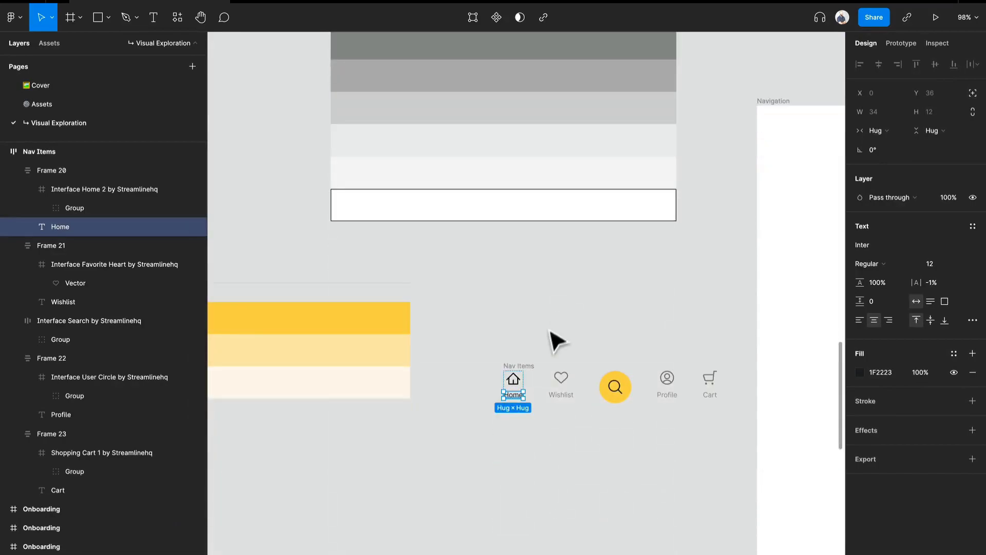
- Recolour the home icon to dark 1F2223 sampled from the Neutral palette with the eyedropper
left_click(514, 380)
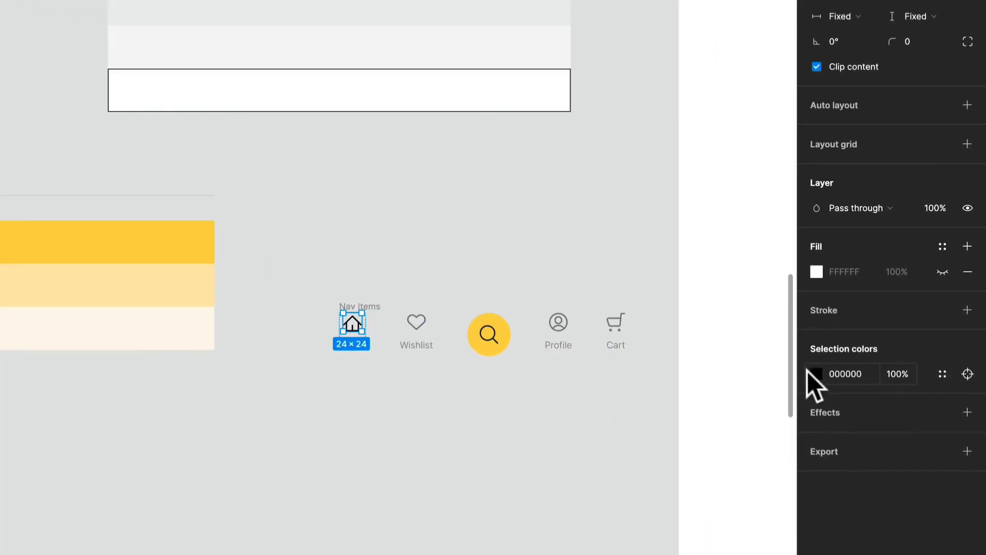
left_click(857, 416)
left_click(631, 442)
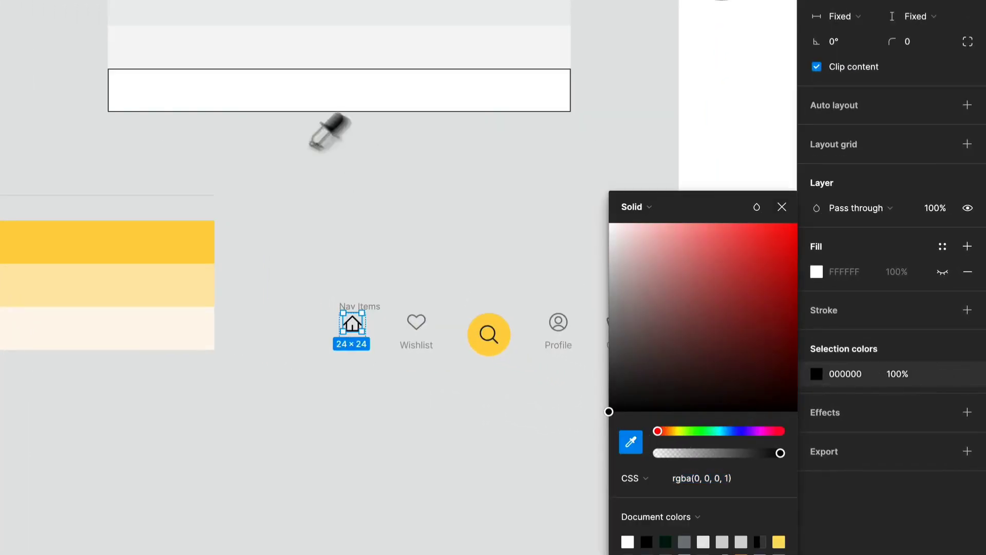
scroll(353, 154, "up", 5)
left_click(346, 87)
scroll(346, 87, "down", 6)
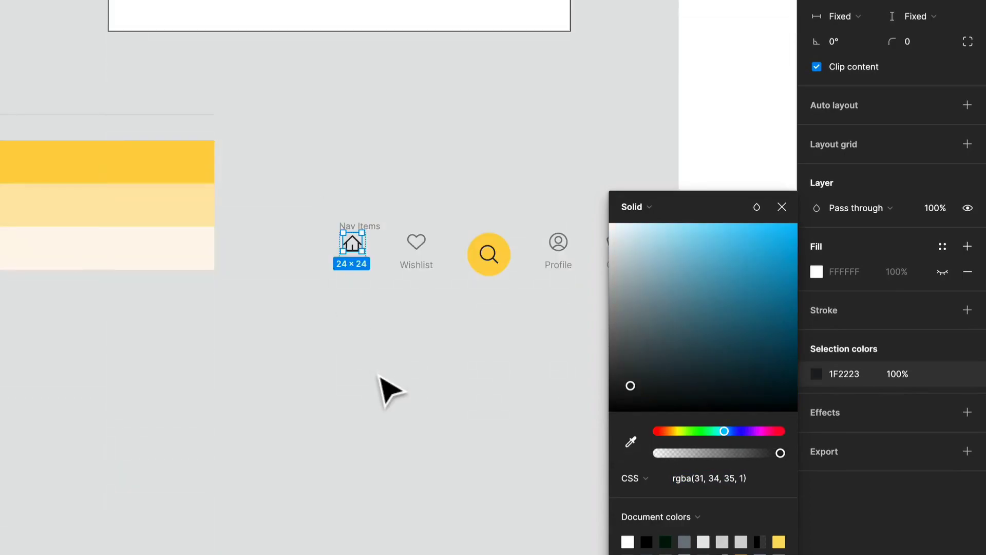
left_click(391, 391)
- Select the Home, Wishlist, Profile and Cart items and set their vertical icon-to-label gap to 8
scroll(451, 324, "up", 3)
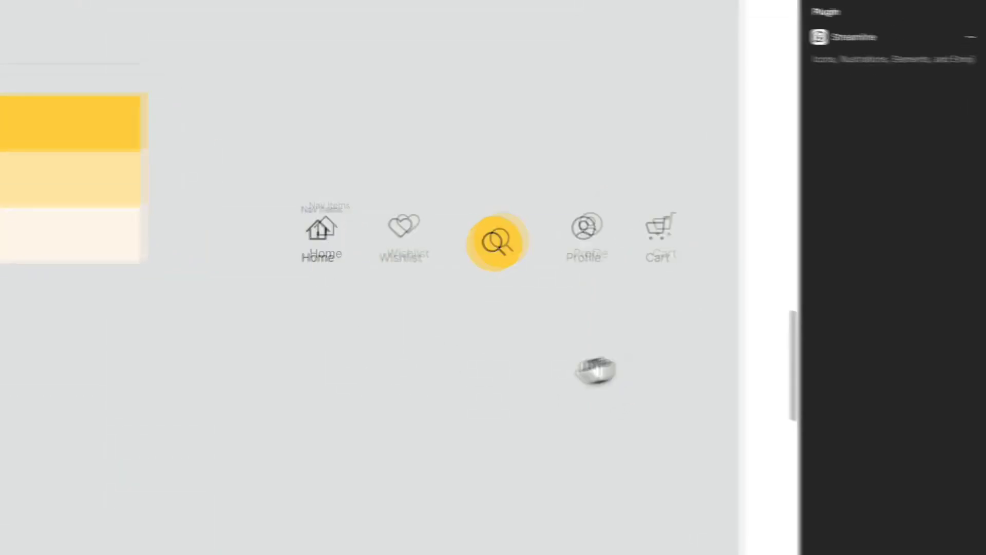
left_click_drag(615, 368, 488, 363)
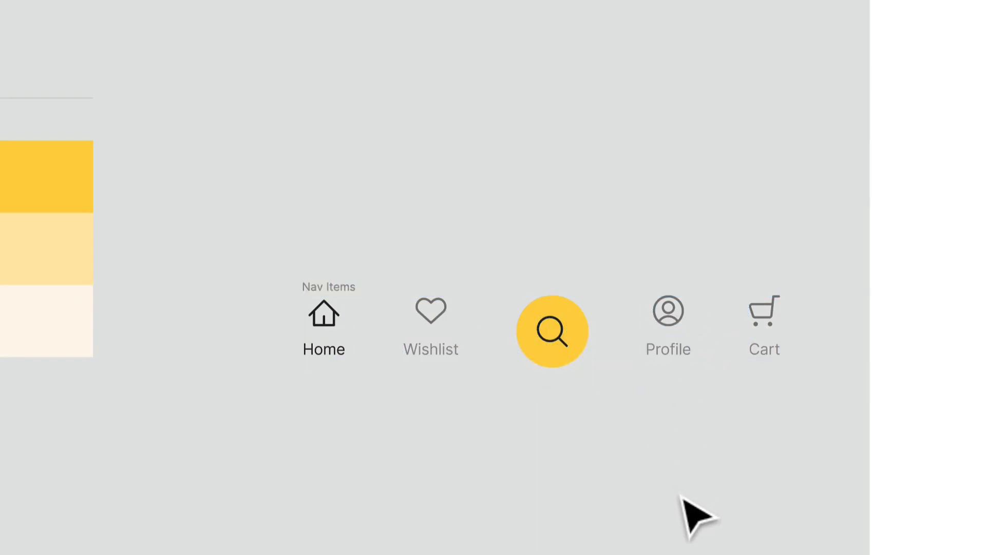
left_click(670, 332)
left_click(751, 350, "shift")
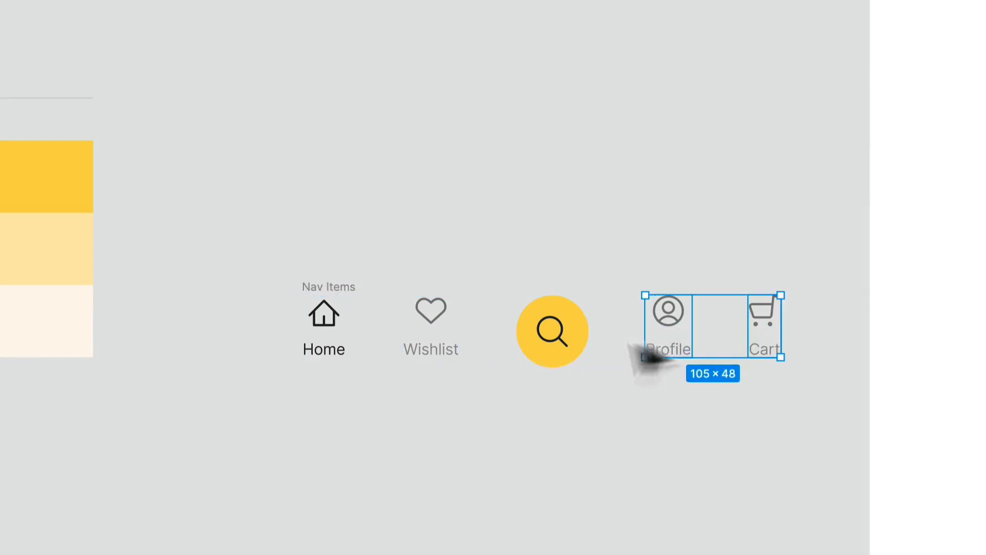
left_click(407, 328, "shift")
left_click(330, 321, "shift")
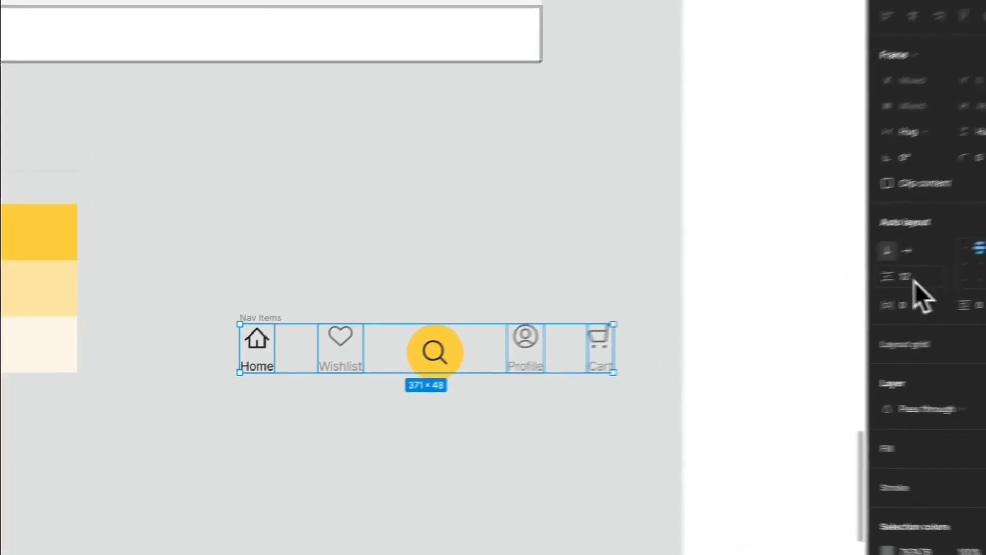
left_click(910, 280)
type("8")
key("Return")
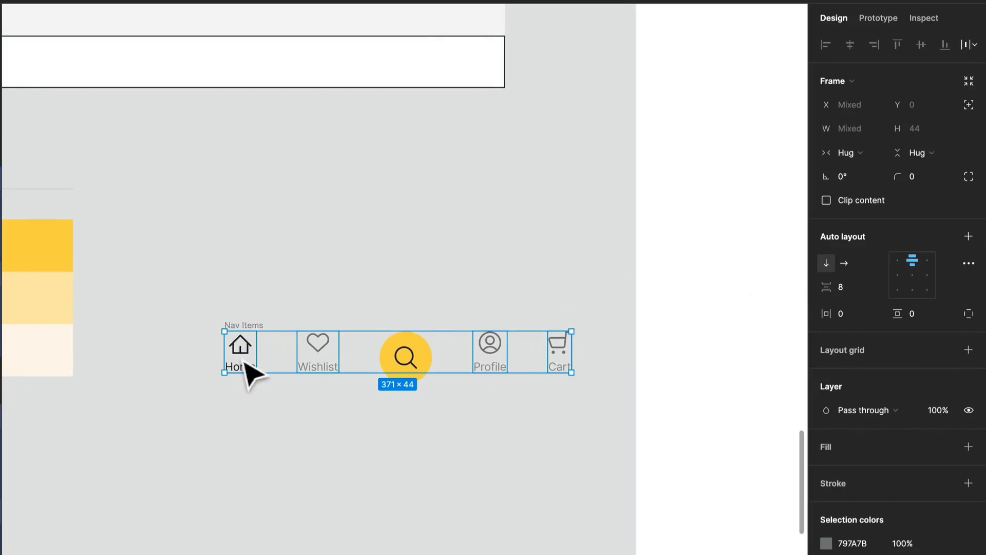
- Draw a closed vector over the body of the house inside the home icon with the Pen tool, about 15.5 × 18
left_click(244, 371)
left_click(280, 312)
left_click(242, 344)
scroll(241, 344, "up", 10)
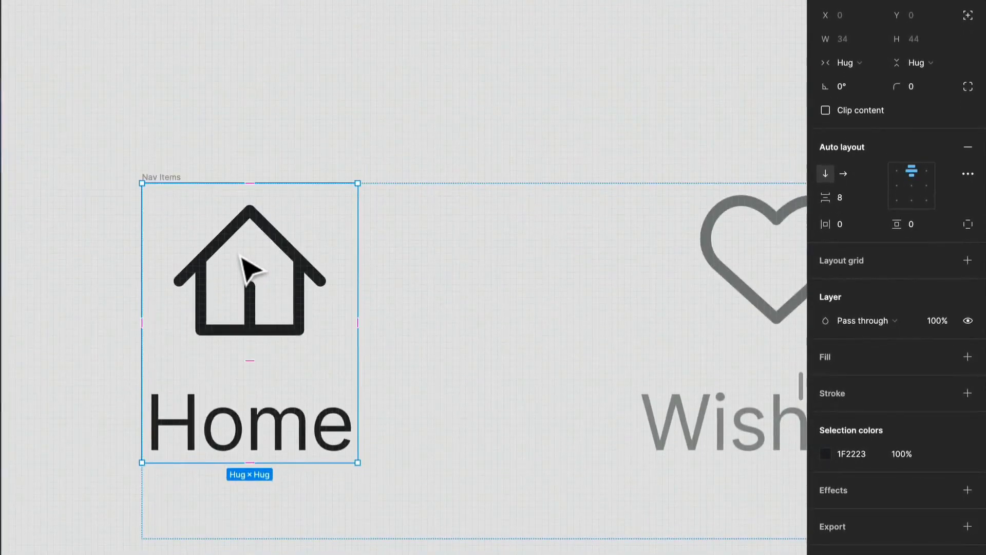
left_click(205, 260)
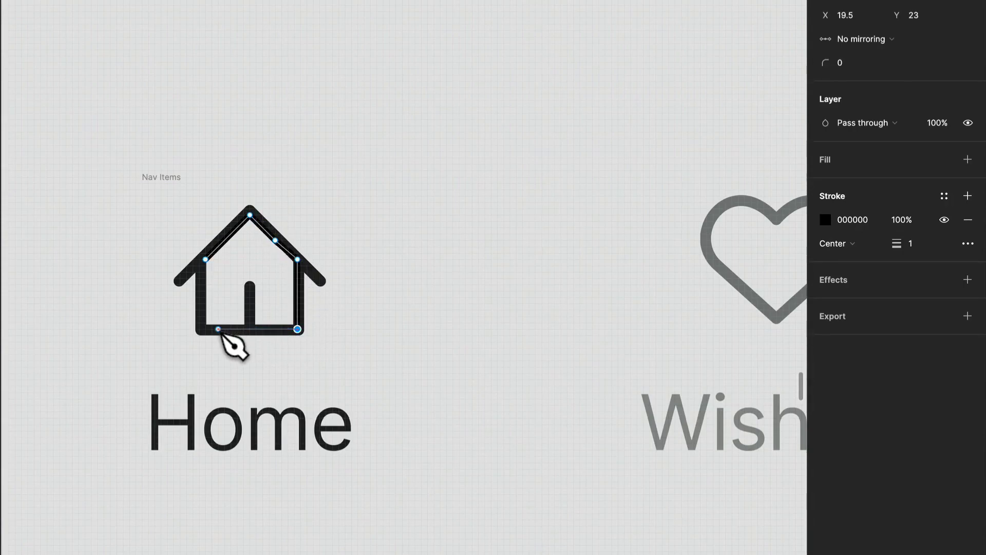
left_click(199, 330)
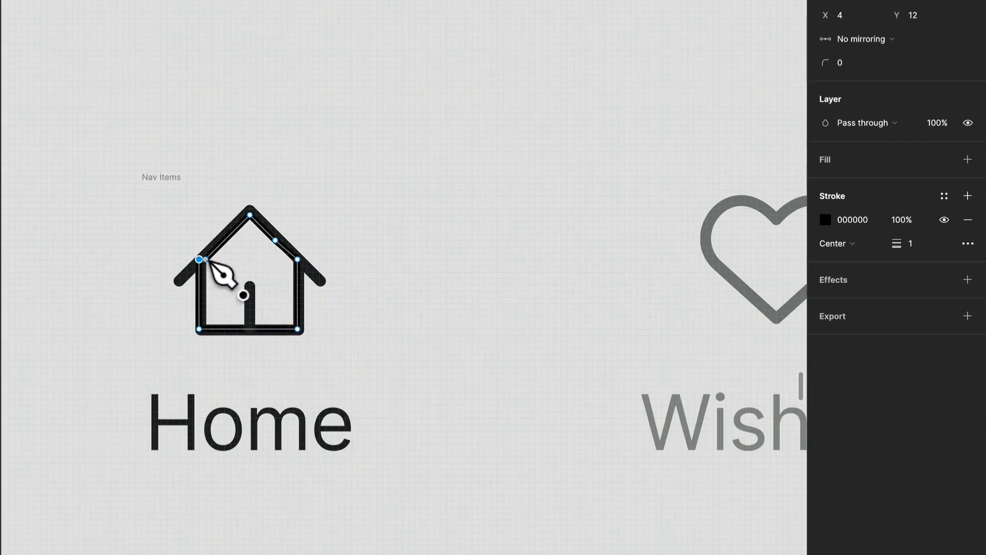
key("Escape")
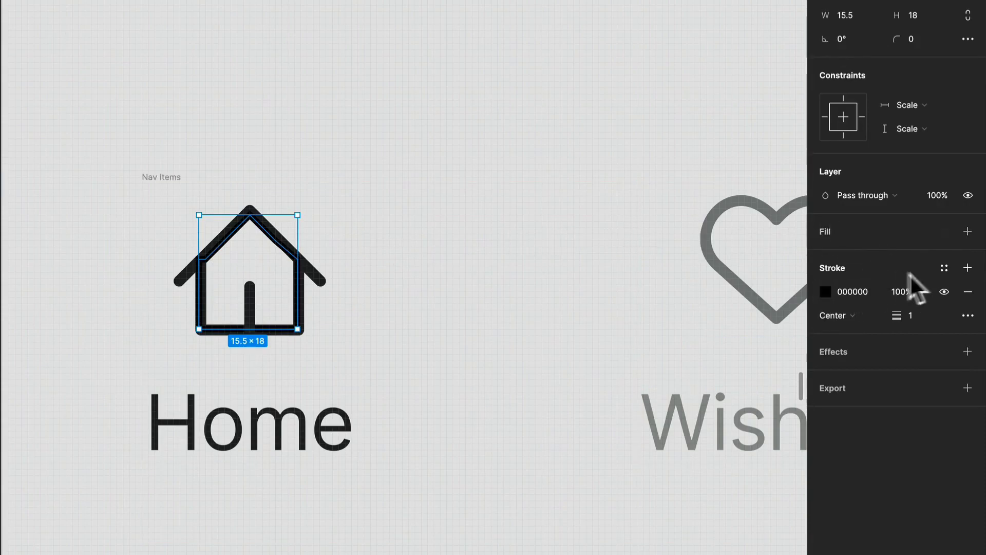
- Remove the new shape's stroke and give it a fill sampled as yellow F9D262 from the palette
left_click(968, 291)
left_click(968, 231)
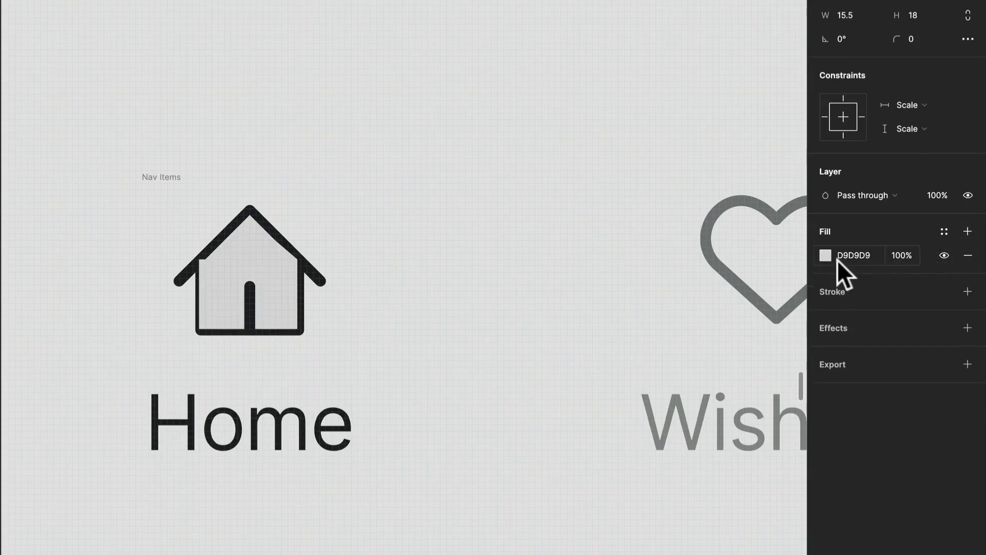
left_click(826, 256)
left_click(650, 464)
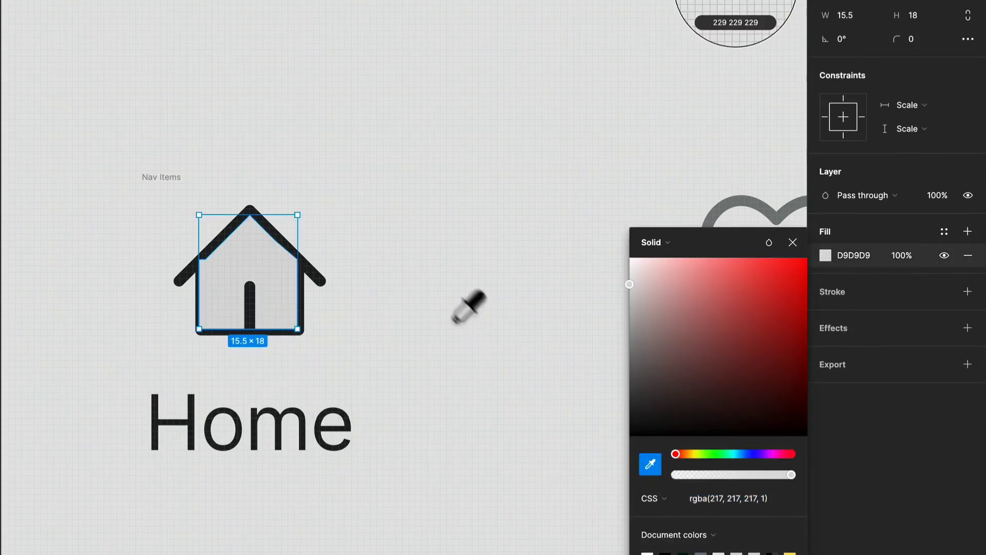
scroll(447, 293, "down", 5)
left_click(131, 172)
scroll(458, 286, "up", 5)
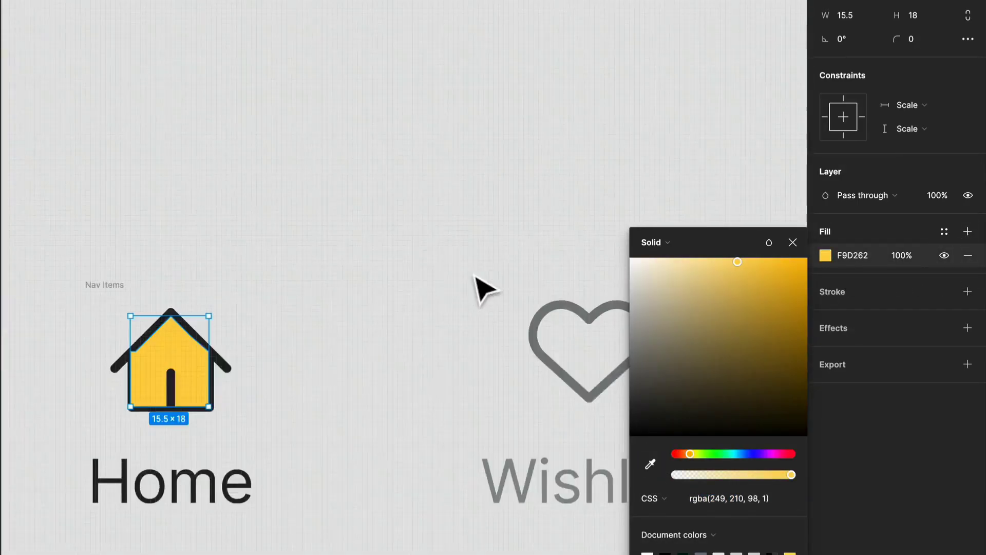
- Change the house shape's fill to light yellow FFE8B2 sampled from the palette
scroll(381, 245, "down", 5)
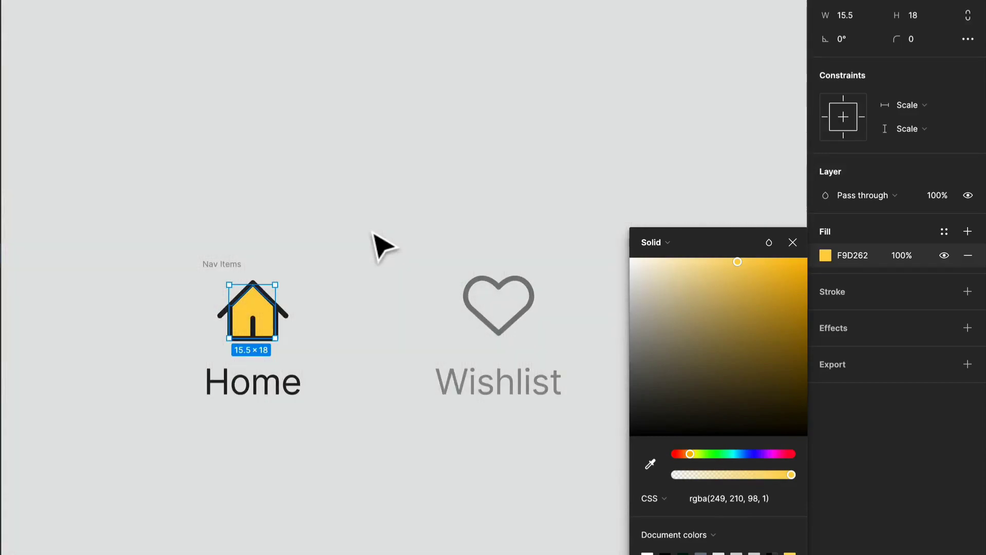
scroll(378, 242, "down", 5)
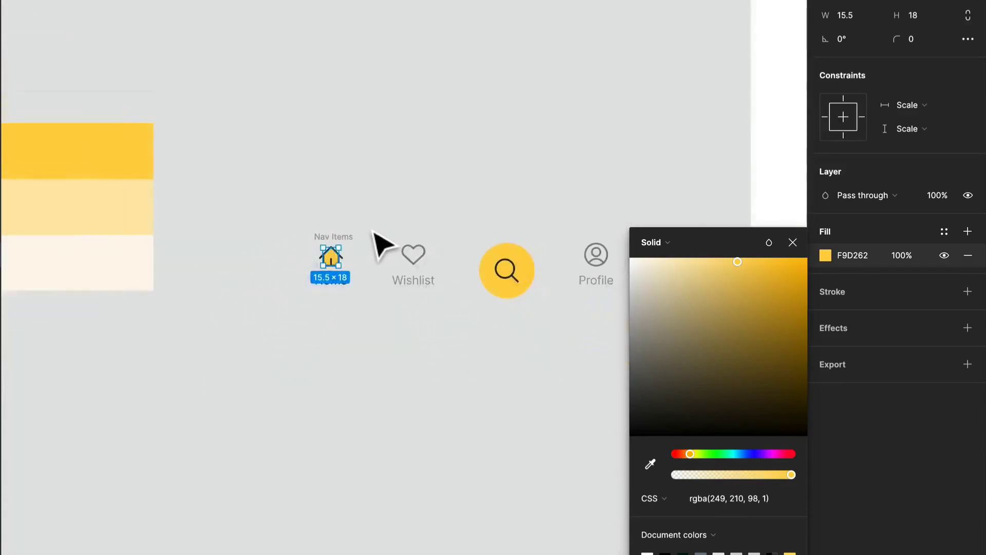
right_click(362, 222)
key("Escape")
key("i")
left_click(273, 215)
scroll(355, 241, "up", 5)
scroll(357, 242, "down", 5)
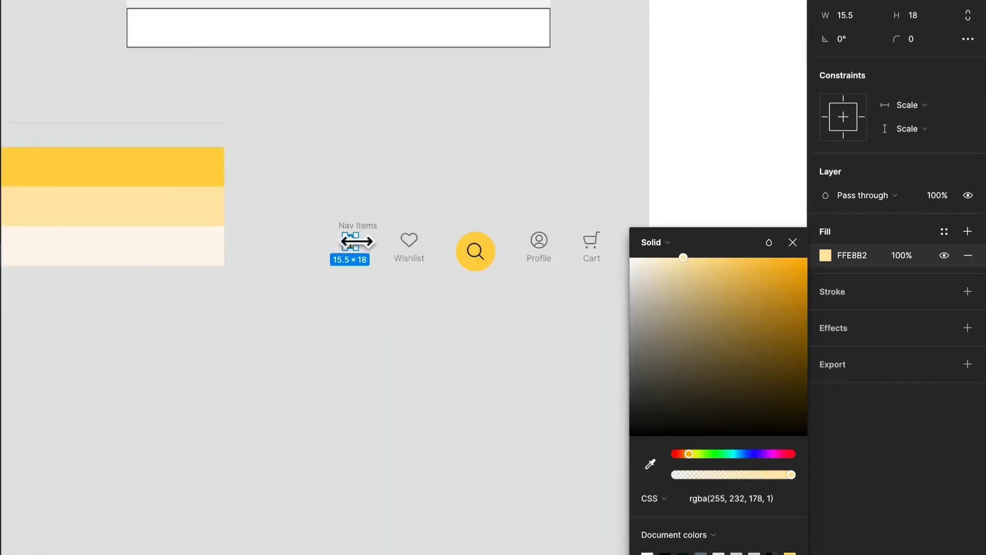
left_click(364, 314)
- Move the Nav Items frame into the bottom of the Navigation frame
scroll(437, 314, "up", 2)
scroll(442, 296, "up", 2)
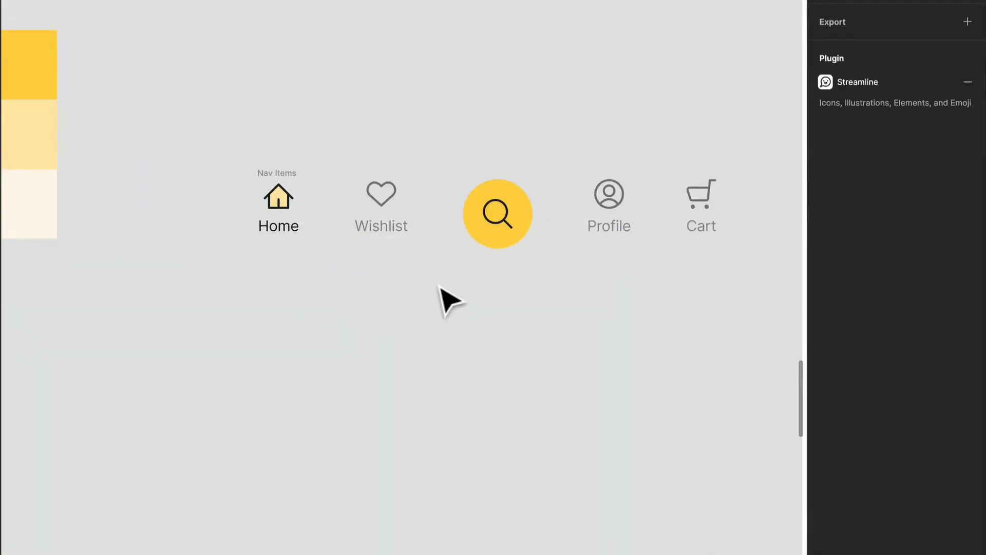
scroll(440, 286, "down", 3)
scroll(471, 291, "down", 5)
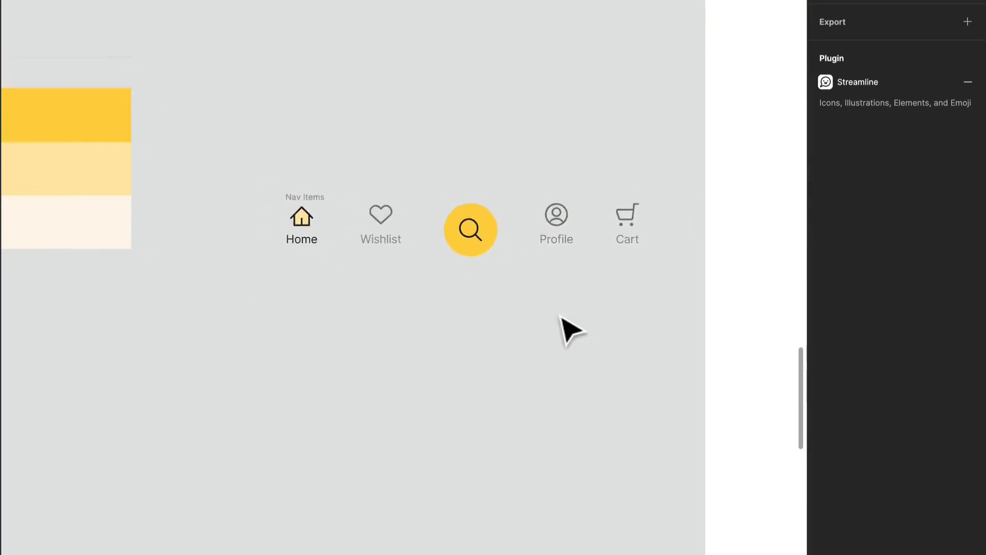
scroll(482, 350, "up", 3)
left_click(344, 272)
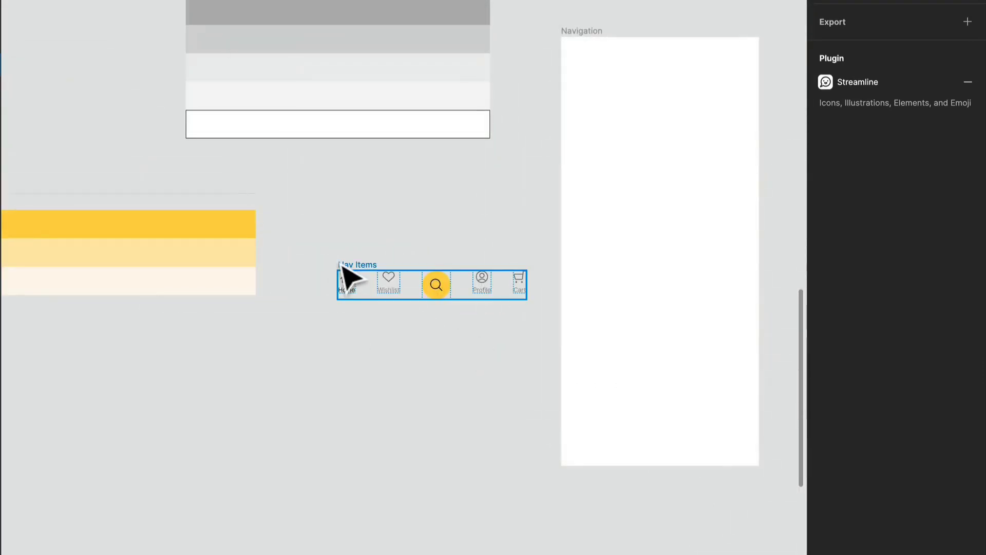
left_click_drag(362, 261, 600, 417)
scroll(478, 314, "right", 3)
scroll(478, 315, "down", 2)
scroll(596, 313, "up", 5)
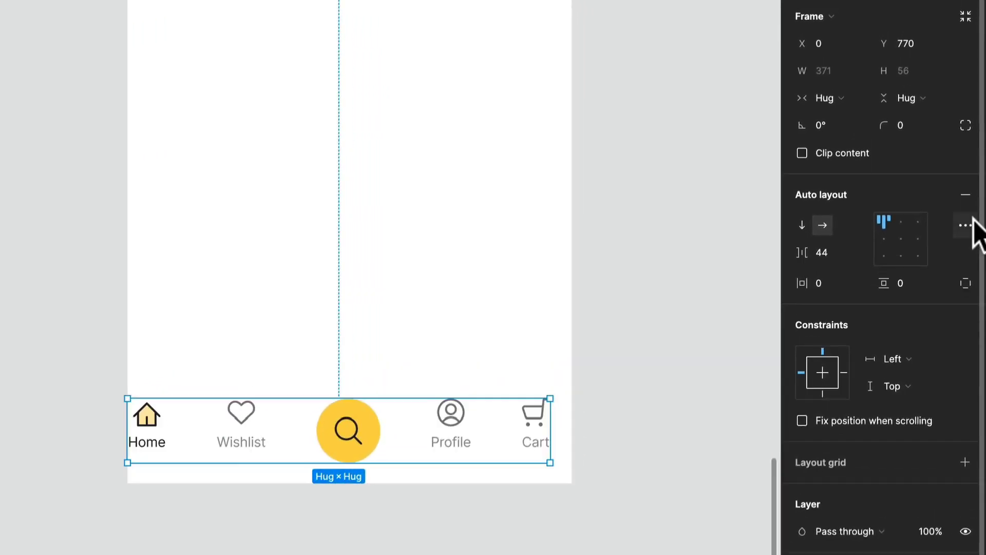
- Set the Nav Items auto layout spacing mode to Space between
left_click(966, 225)
left_click(729, 370)
left_click(738, 391)
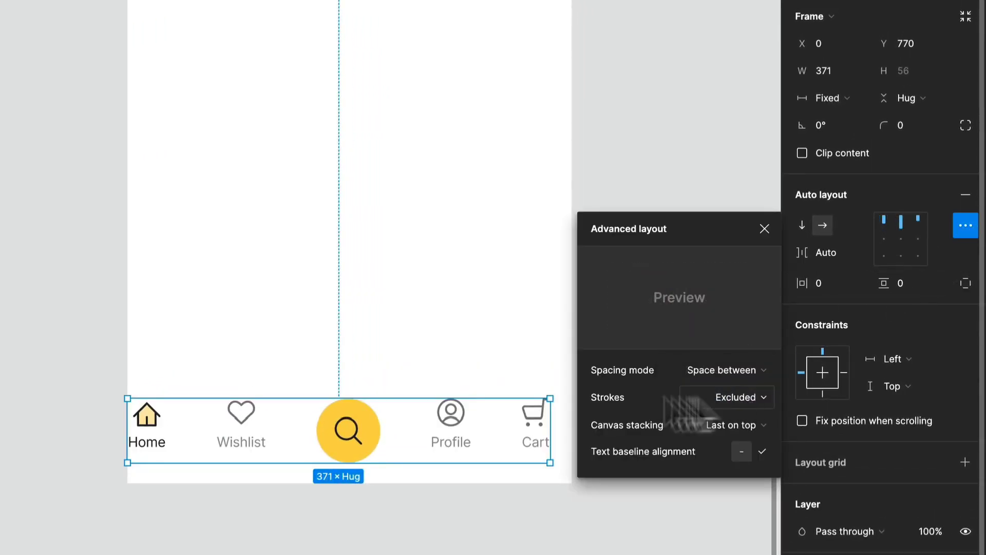
left_click(524, 492)
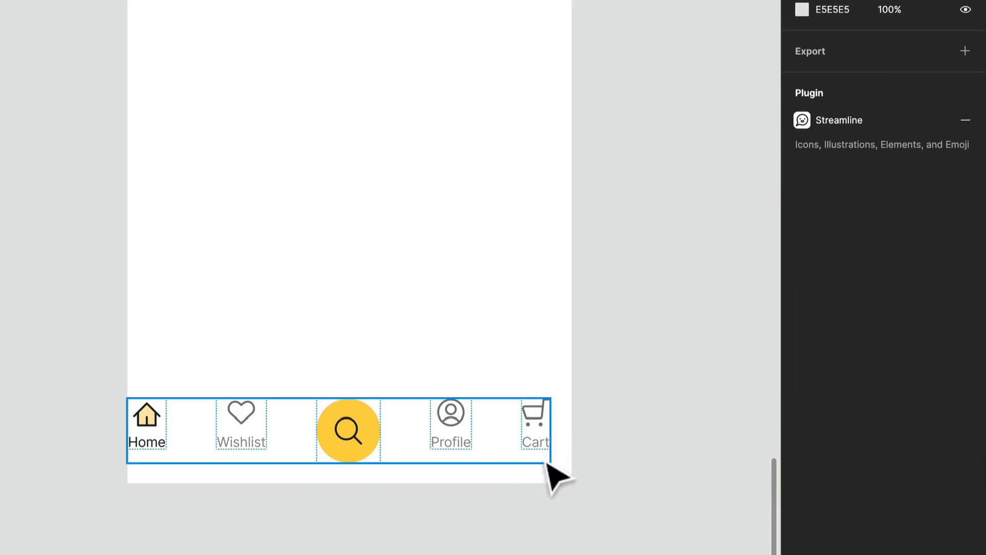
- Widen the Nav Items frame to 390 and set its horizontal padding to 24
left_click(551, 452)
left_click_drag(550, 453, 572, 452)
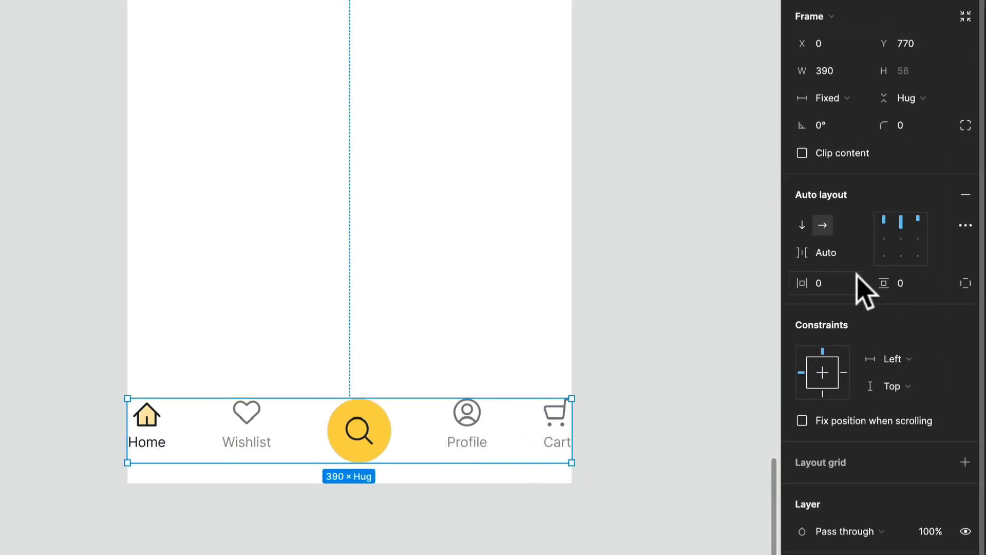
left_click(827, 288)
type("56")
key("Return")
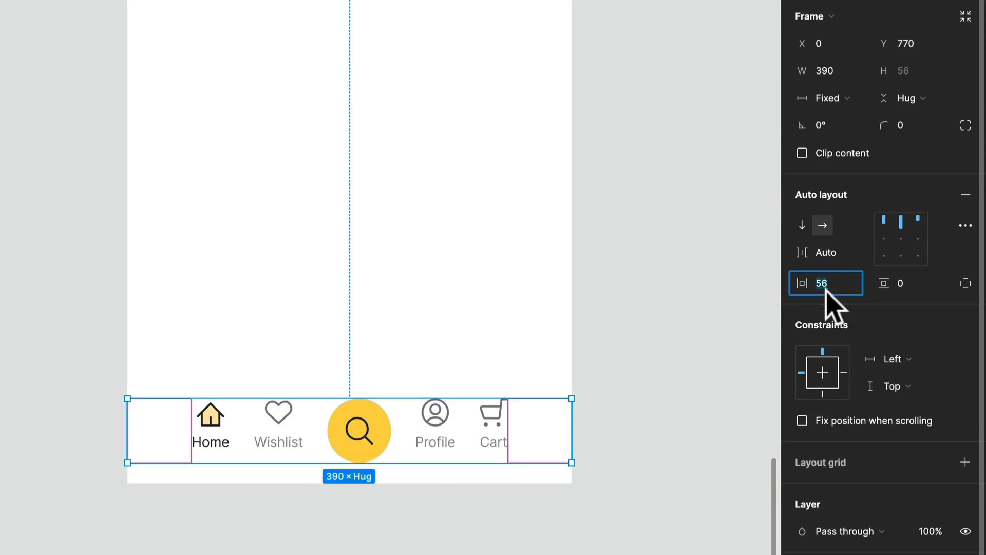
type("32")
key("Return")
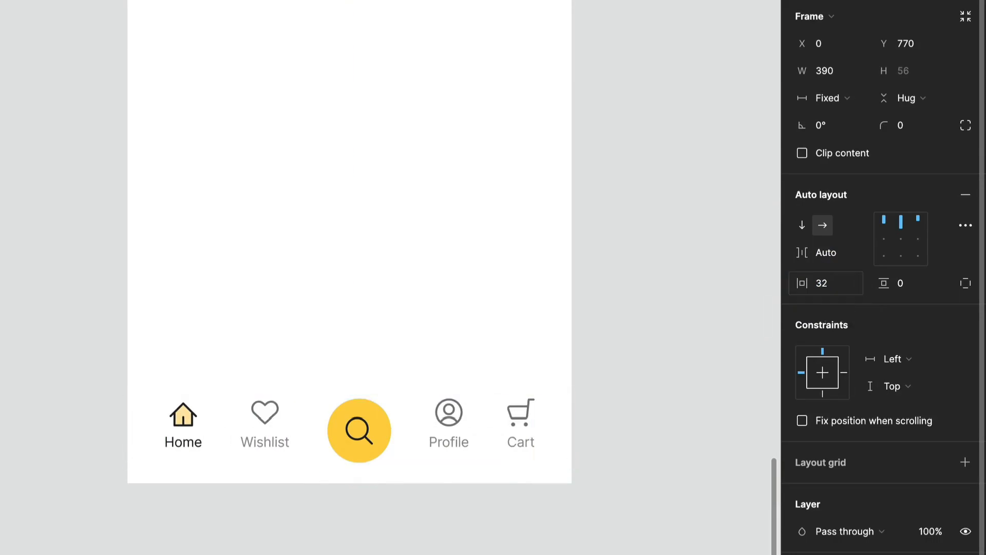
type("24")
key("Return")
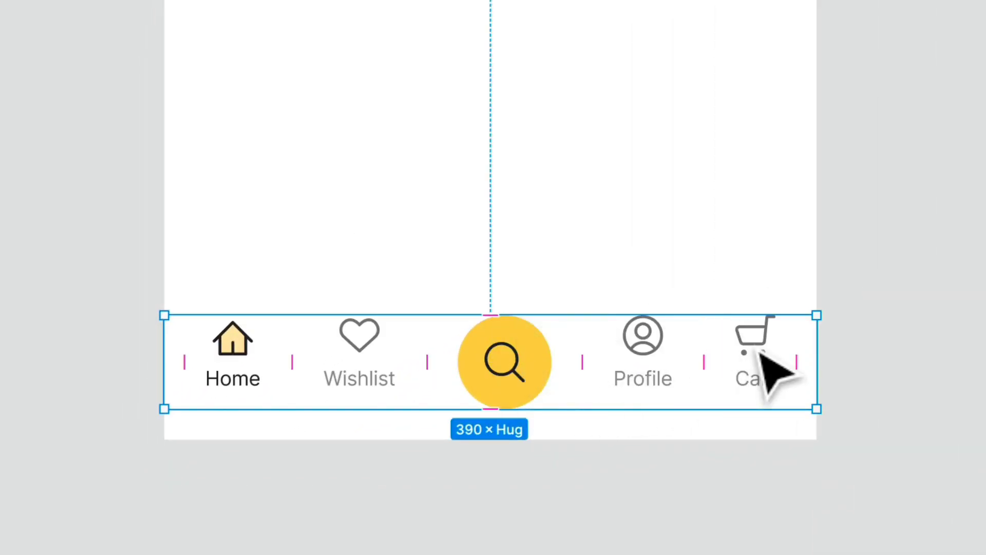
- Resize the nav item icons to 20 × 20
double_click(762, 353)
double_click(757, 347)
left_click(633, 349, "shift")
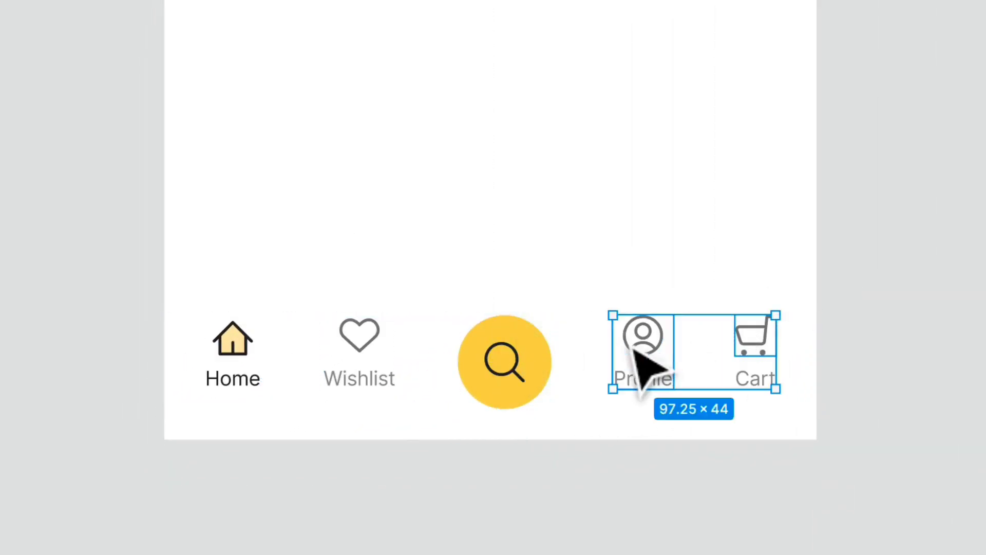
left_click(634, 349, "shift")
double_click(374, 333, "shift")
left_click(221, 335, "shift")
double_click(220, 335, "shift")
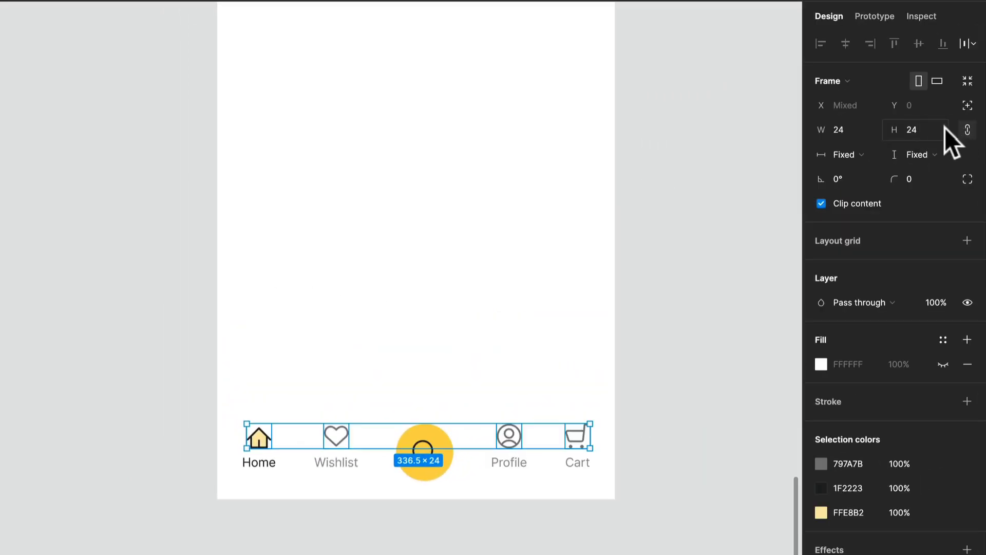
type("20")
key("Return")
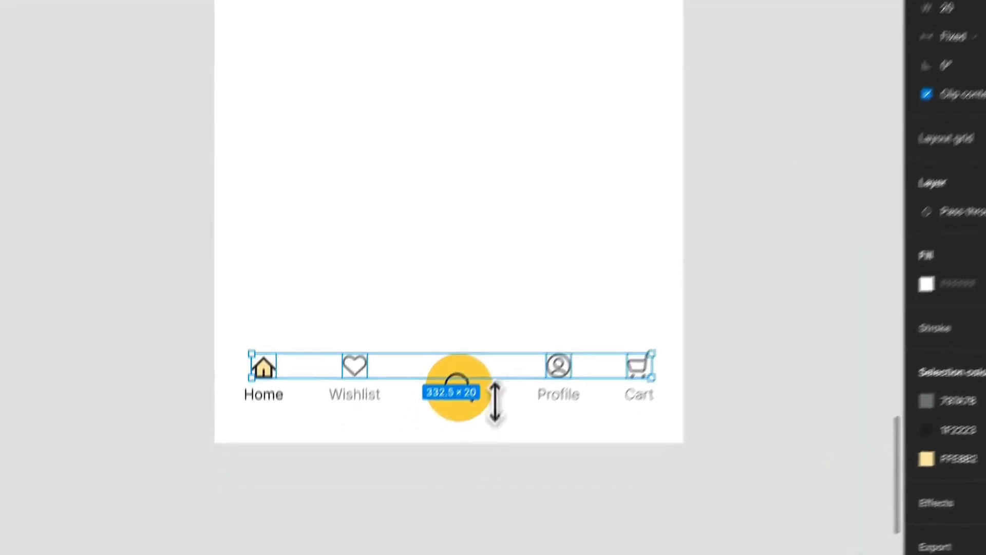
- Recolour the inactive Wishlist, search, Profile and Cart icons to grey B1B2B2 sampled from the palette
left_click(443, 554)
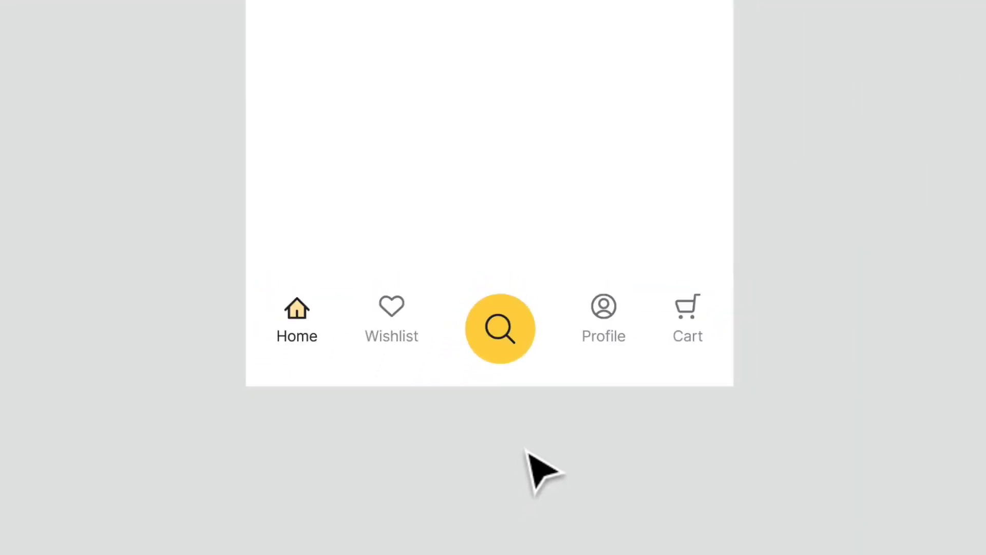
double_click(384, 306)
double_click(395, 314)
double_click(600, 315, "shift")
left_click(689, 316, "shift")
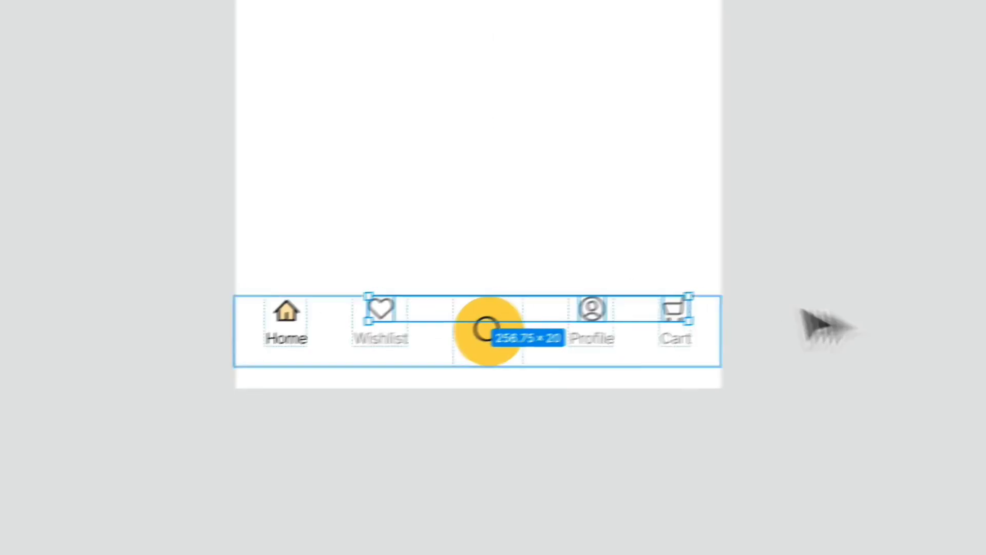
left_click(778, 377)
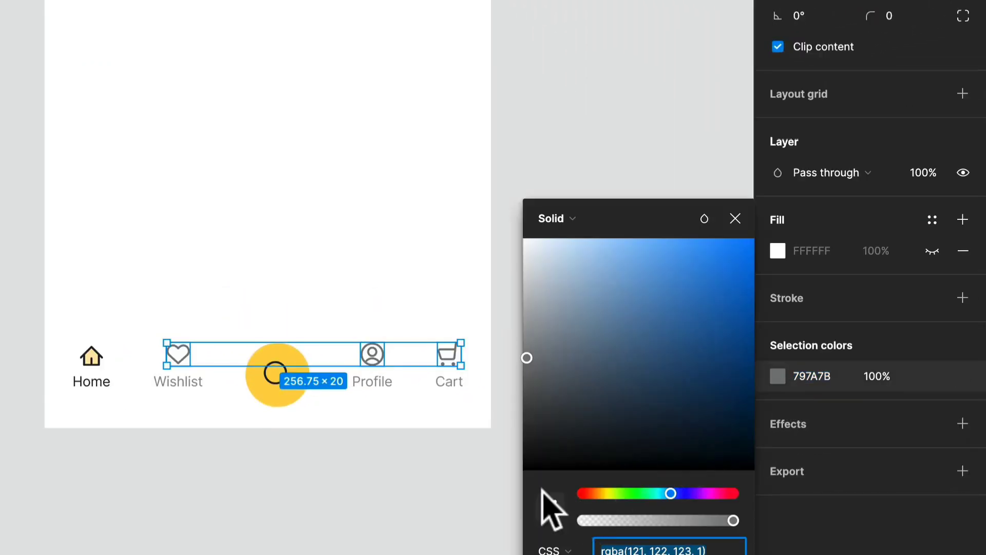
left_click(550, 507)
scroll(88, 213, "down", 5)
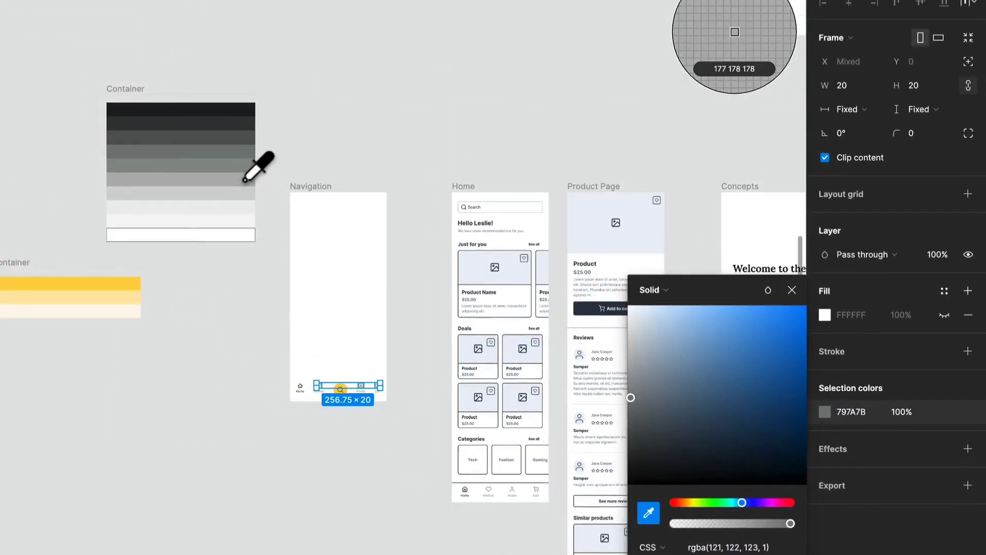
left_click(246, 179)
scroll(341, 368, "up", 5)
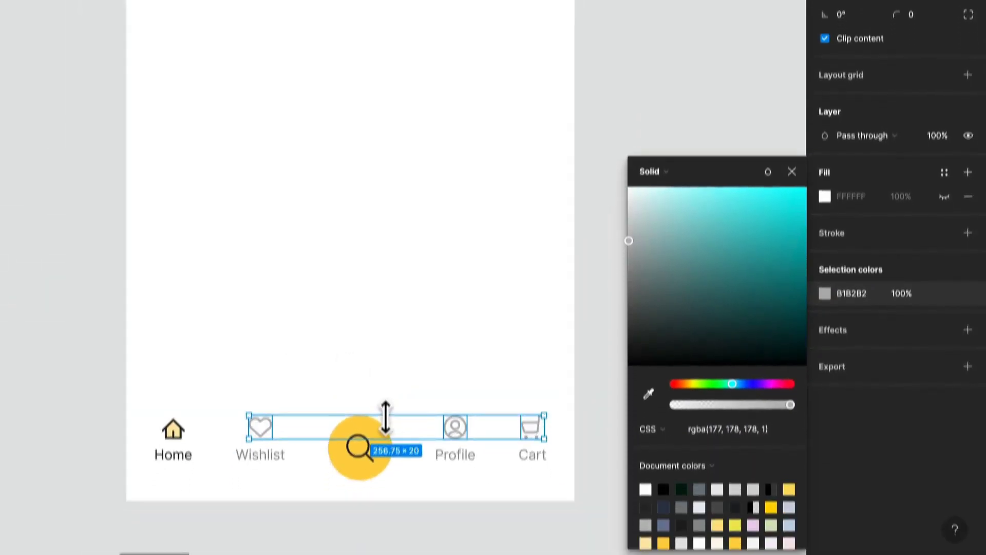
left_click(385, 507)
scroll(385, 507, "down", 2)
left_click_drag(385, 506, 362, 386)
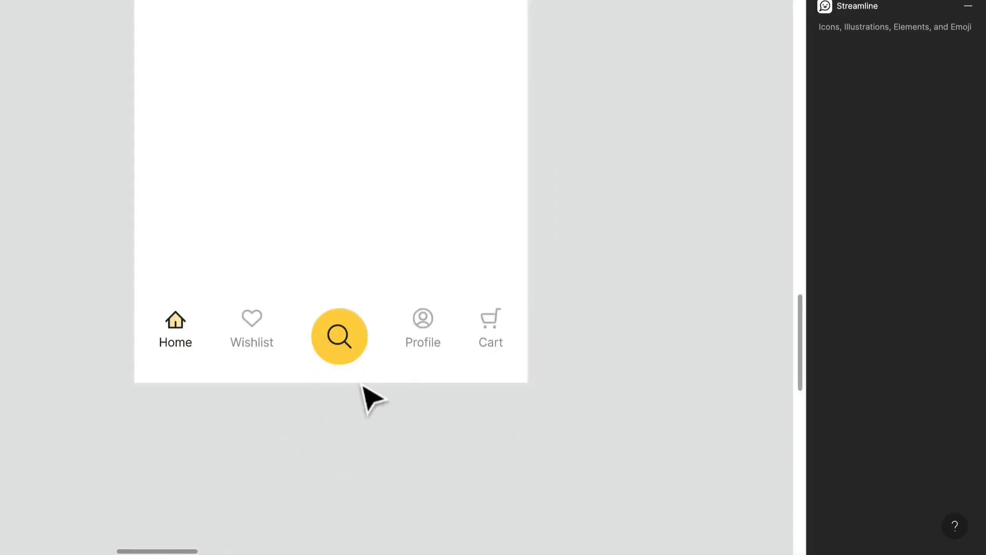
- Align the nav items to the vertical centre of the Nav Items frame
left_click(378, 343)
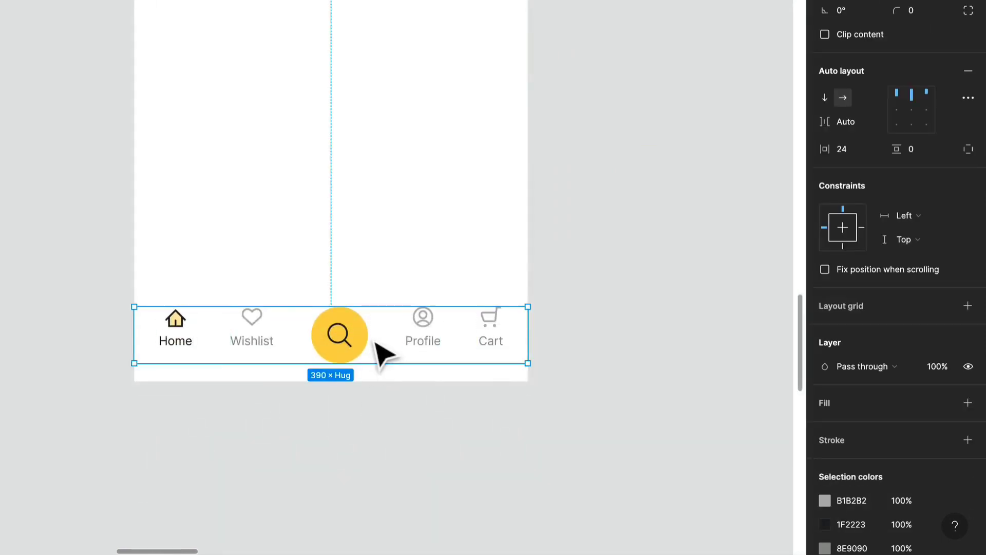
left_click(906, 124)
left_click(651, 319)
left_click(409, 344)
left_click(655, 298)
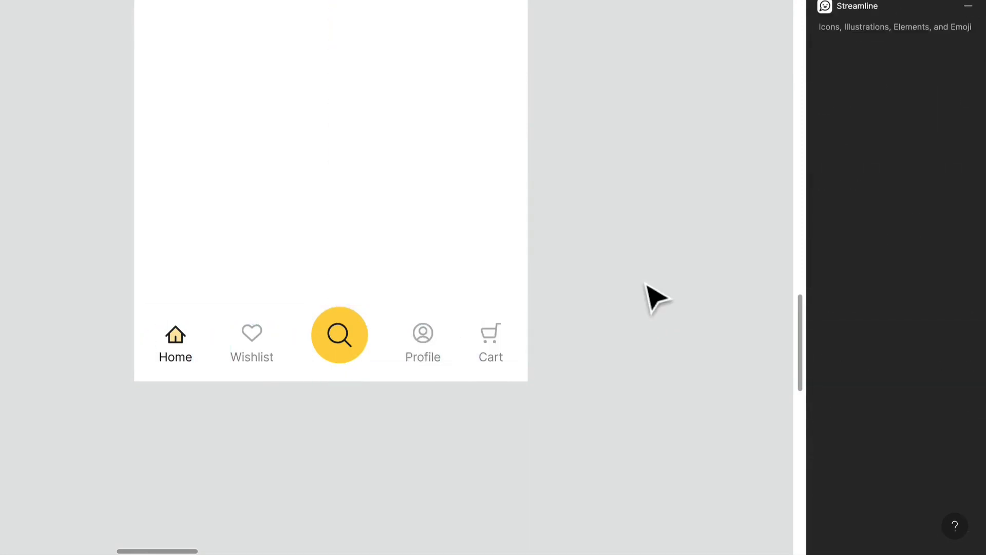
- Draw a horizontal line about 361 wide above the nav items and wrap both in a vertical auto layout frame
mouse_move(169, 270)
left_mouse_down()
mouse_move(568, 271)
mouse_move(532, 271)
left_mouse_up()
left_click(475, 343, "shift")
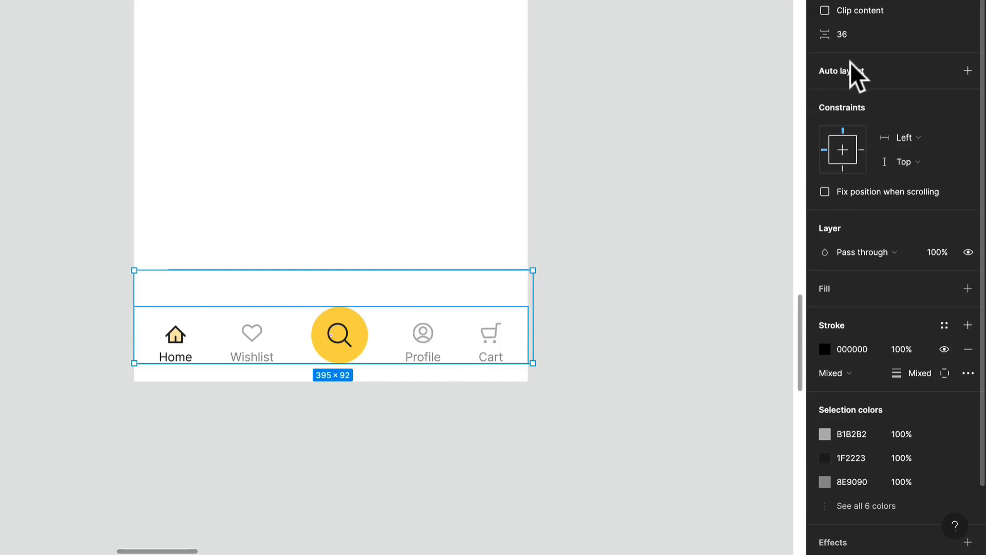
key("shift+a")
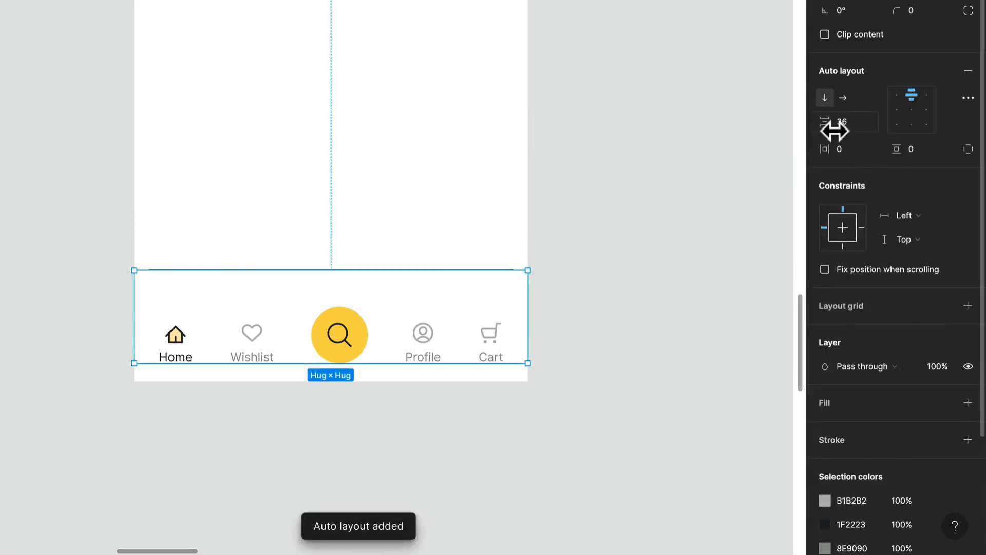
- Set the new frame's vertical gap to 12
left_click(851, 128)
type("12")
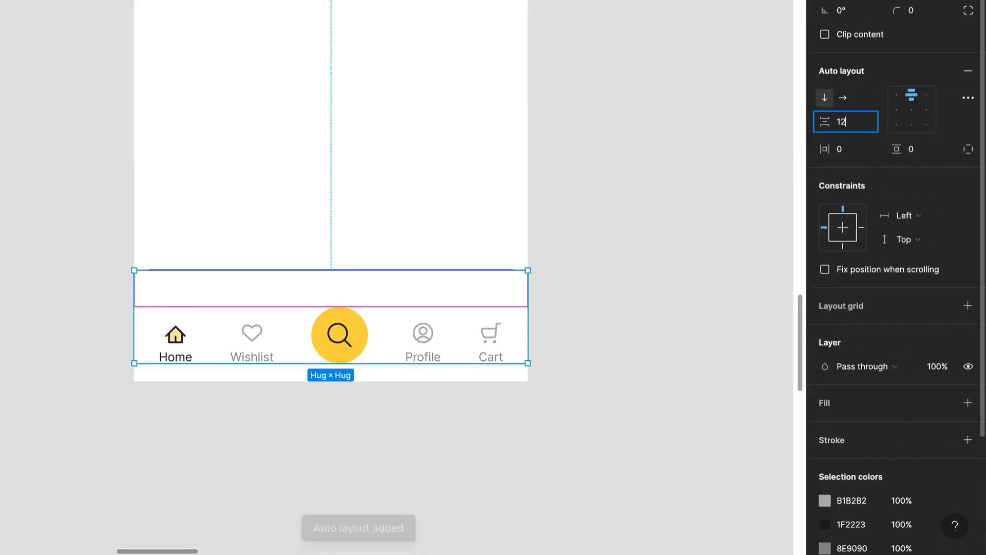
key("Return")
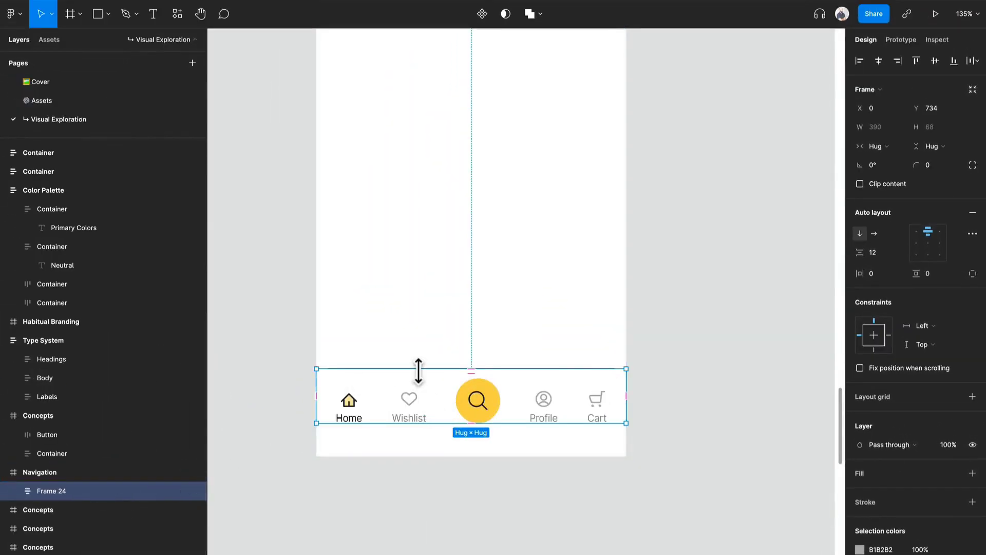
- Make the divider line's width fill its container
scroll(419, 371, "up", 15, "ctrl")
left_click(546, 101)
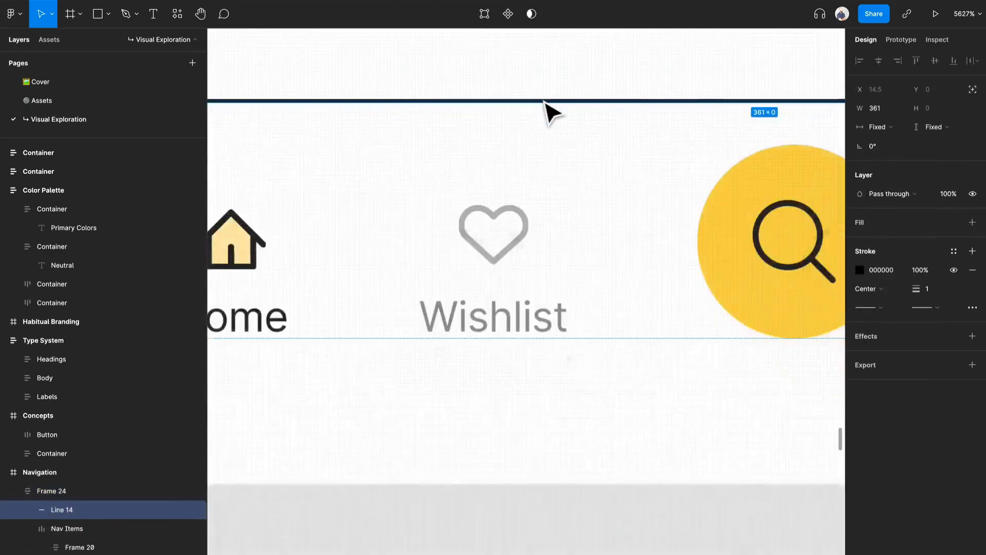
scroll(546, 102, "down", 15, "ctrl")
left_click(878, 127)
left_click(893, 141)
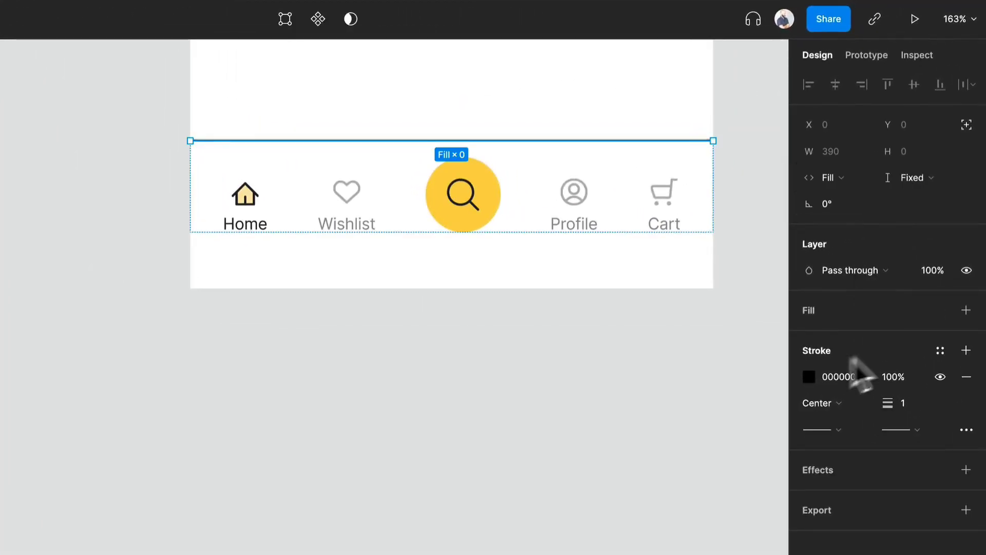
- Change the divider line's stroke colour to light grey D2D3D3 sampled from the palette
left_click(810, 377)
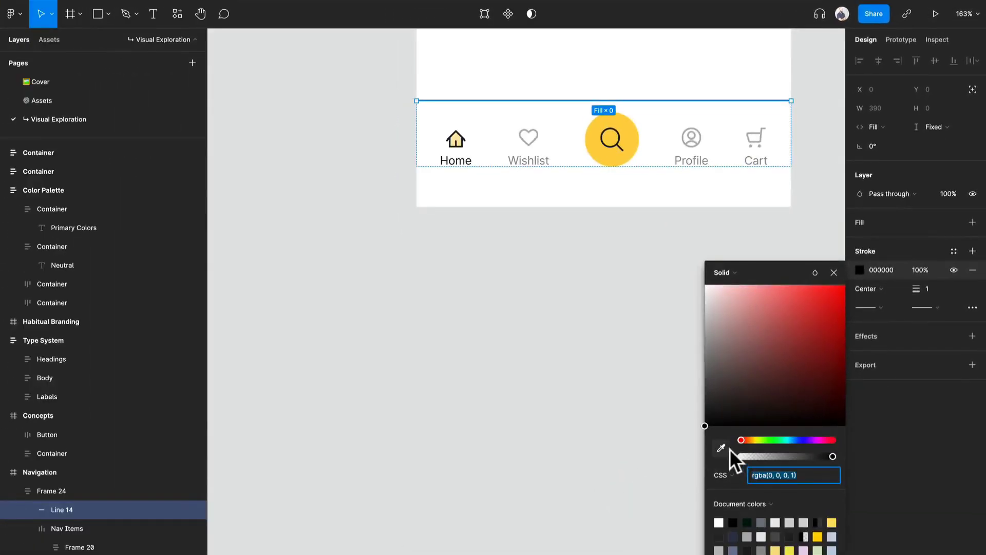
left_click(724, 448)
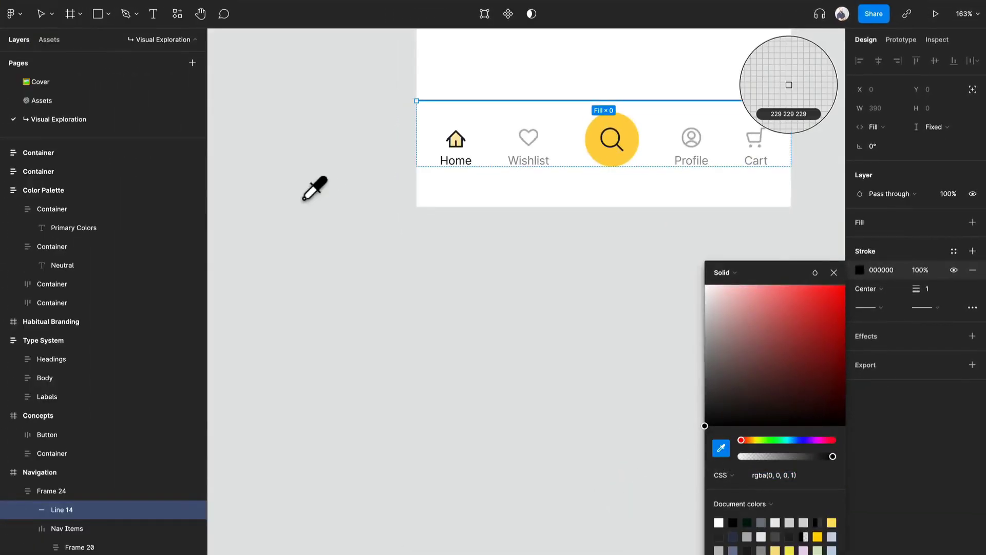
scroll(303, 200, "down", 10)
scroll(309, 199, "left", 2)
scroll(308, 199, "up", 2)
scroll(405, 162, "up", 7)
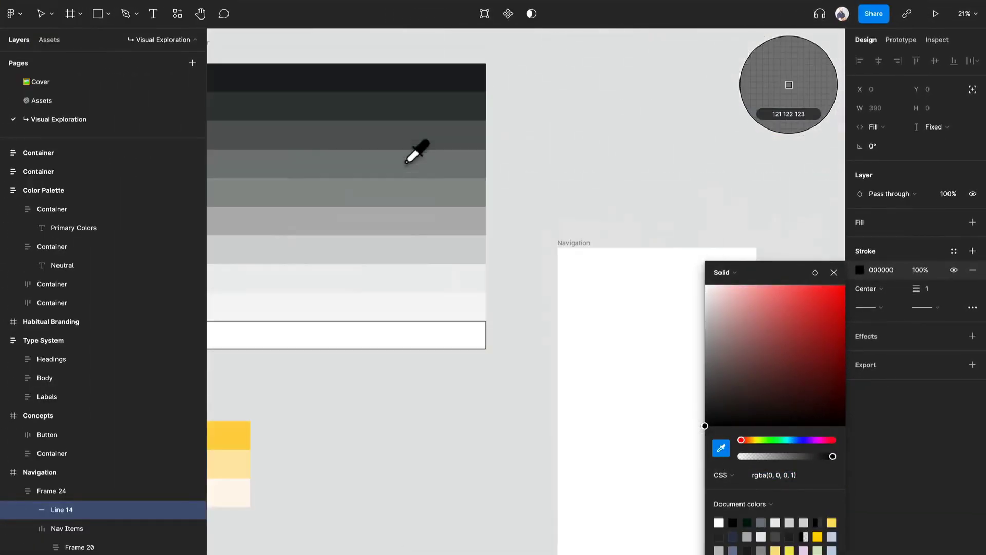
left_click(438, 288)
scroll(513, 303, "down", 6)
left_click(721, 448)
scroll(485, 231, "up", 6)
left_click(465, 303)
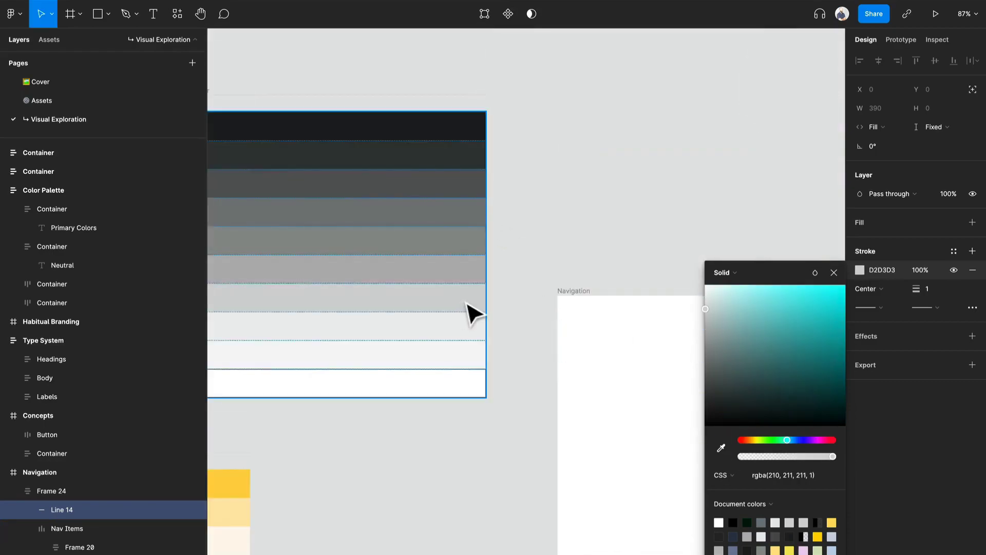
scroll(465, 304, "down", 5)
left_click(472, 309)
scroll(575, 379, "up", 6)
left_click_drag(575, 379, 293, 241)
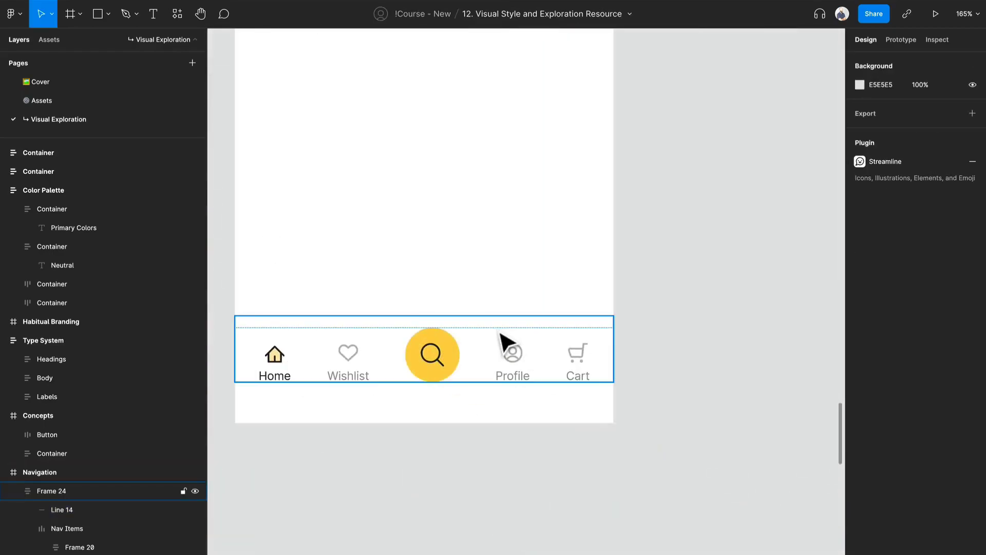
- Set the wrapping frame's bottom padding to 32
left_click(501, 340)
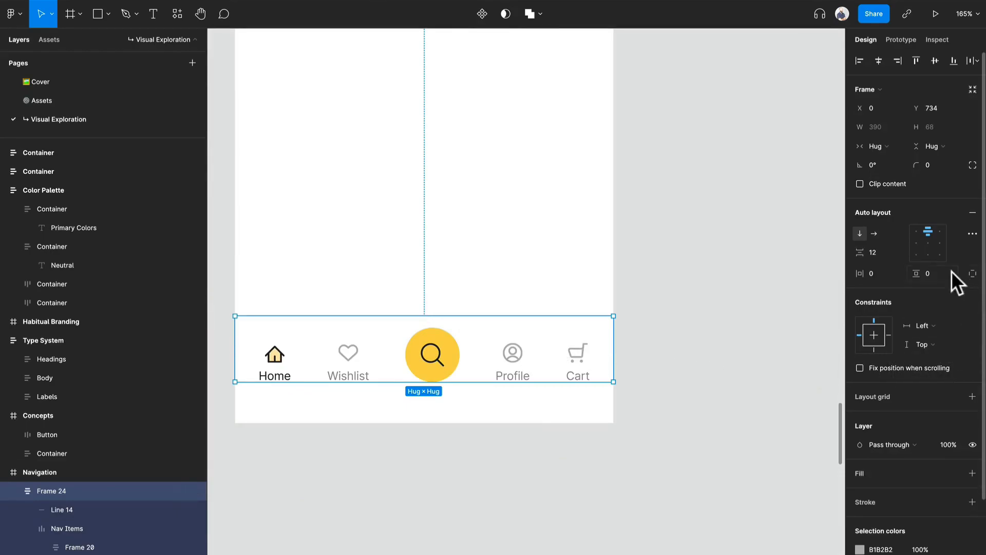
left_click(973, 274)
left_click(933, 293)
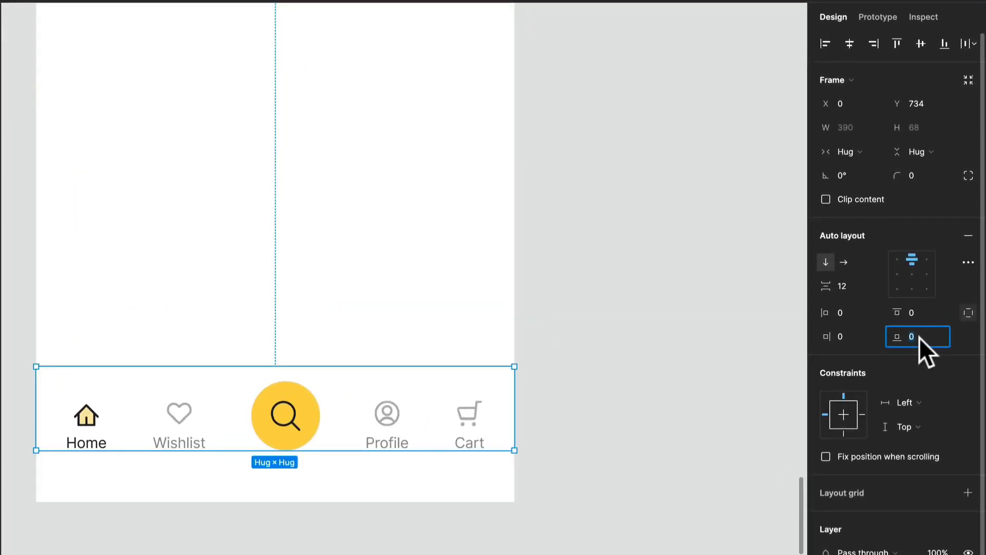
type("32")
key("Return")
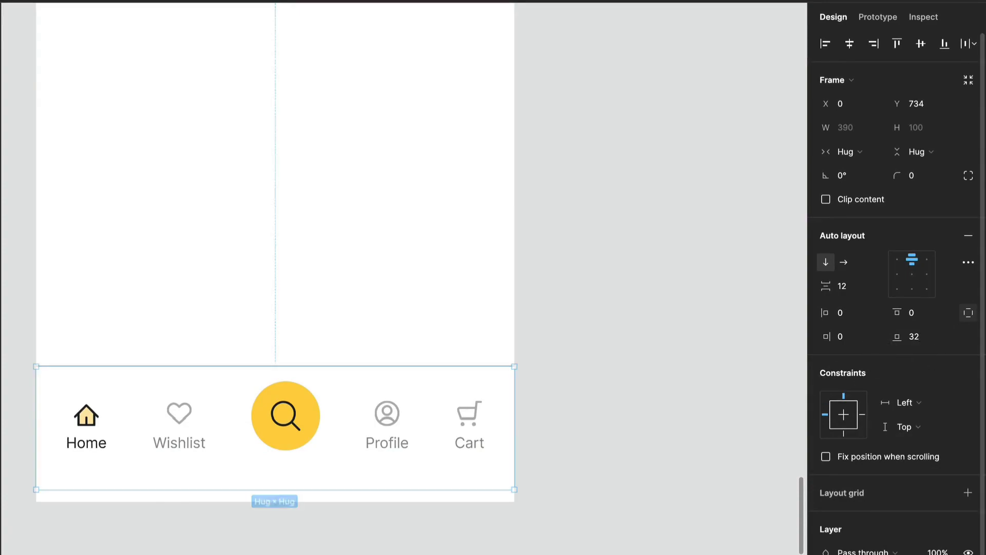
- Inspect the Cart item's frame and its layers
left_click_drag(462, 418, 464, 431)
left_click(652, 426)
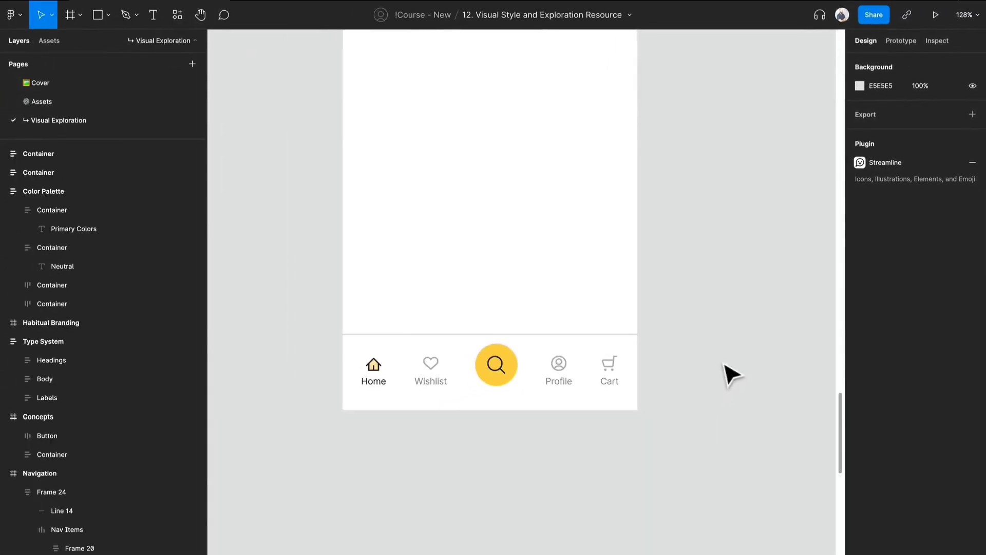
left_click_drag(724, 366, 717, 377)
double_click(604, 393)
double_click(605, 393)
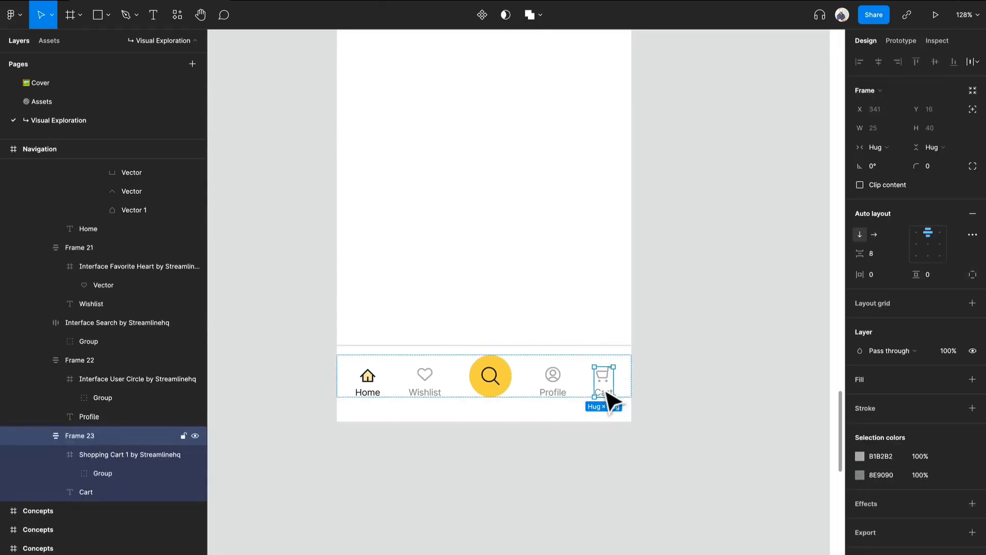
left_click(692, 391)
- Move the nav bar frame out of the Navigation frame onto the canvas and name it Nav v1
scroll(693, 390, "down", 5)
scroll(702, 401, "down", 3)
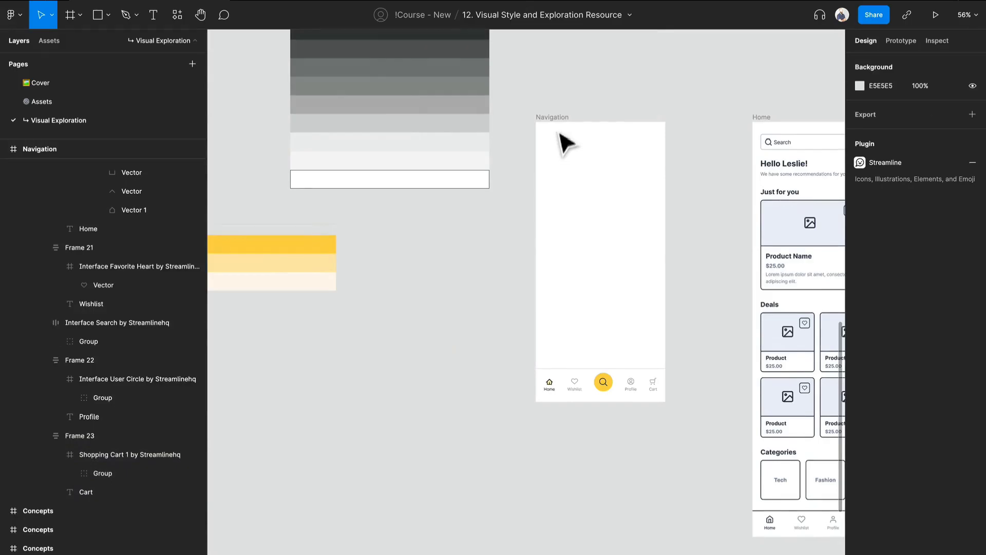
left_click(616, 393)
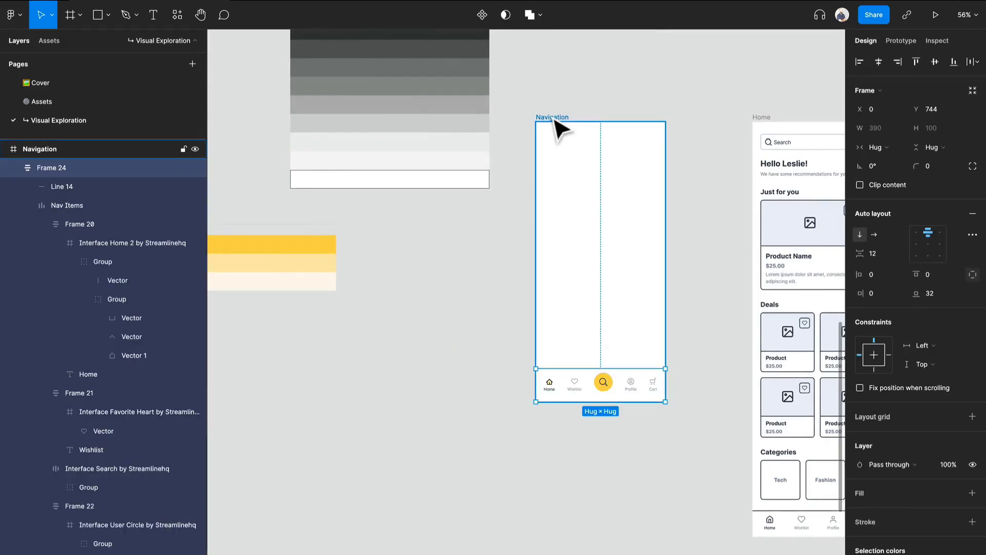
left_click_drag(571, 387, 398, 397)
key("super+r")
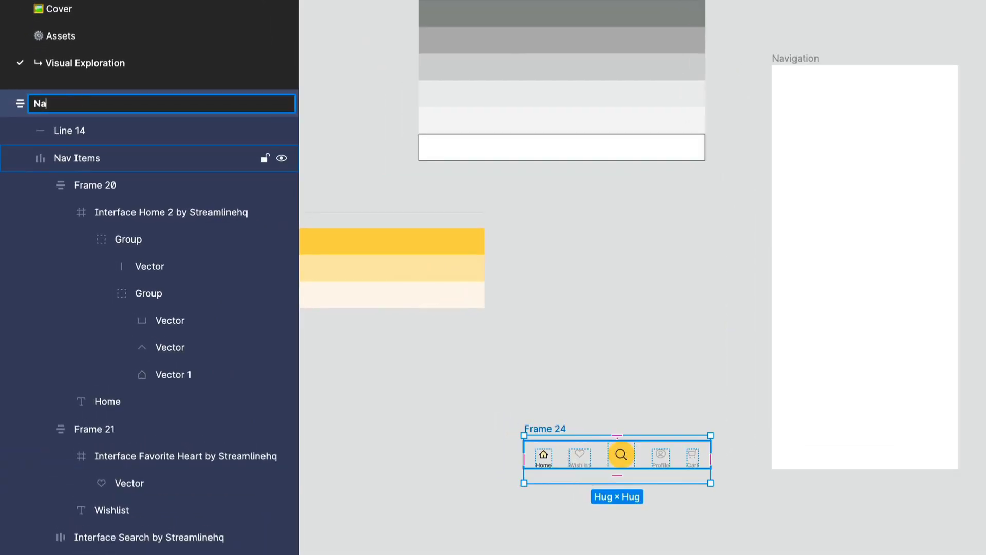
key("Return")
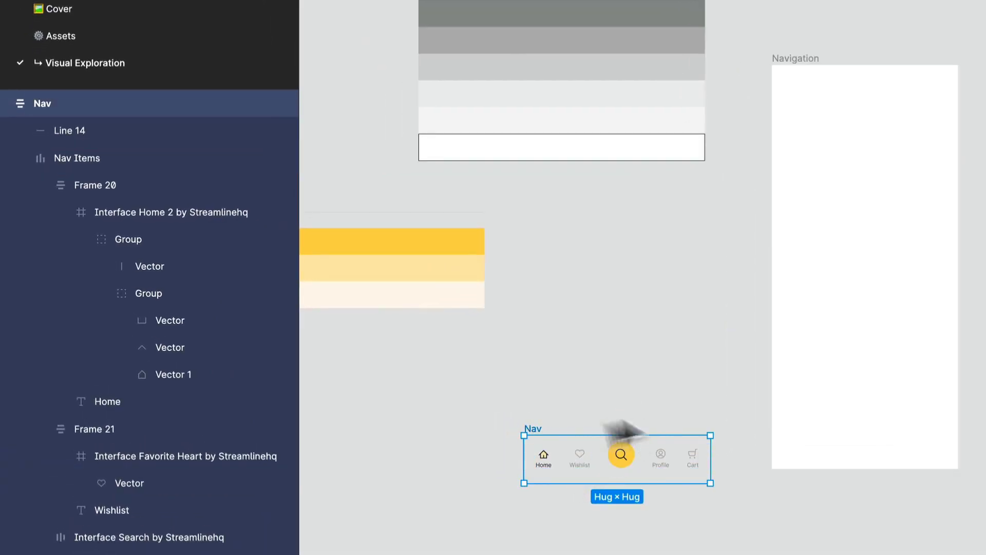
key("super+r")
type("v1")
key("Return")
- Delete the now empty Navigation frame
left_click(863, 77)
key("Delete")
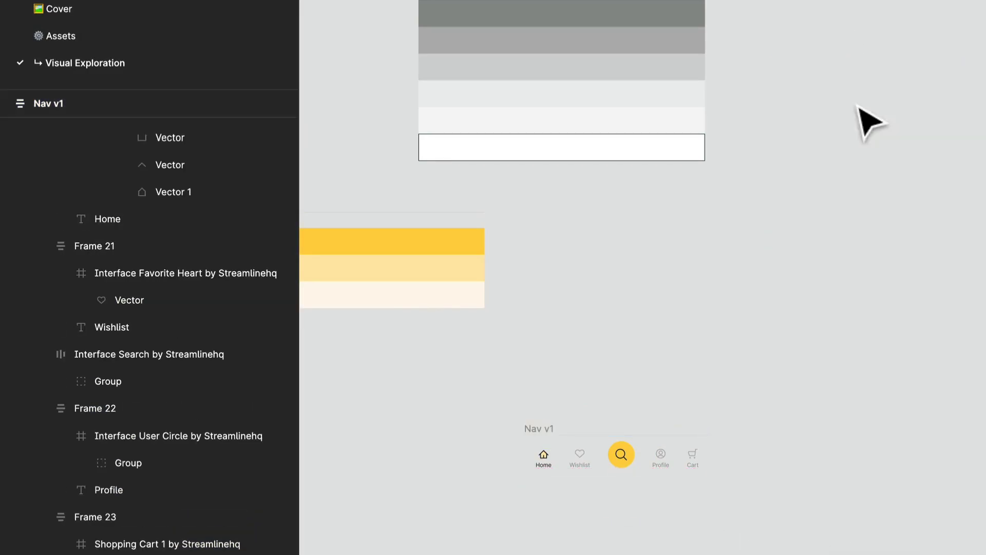
- Add a white FFFFFF fill to the Nav v1 frame
left_click(538, 432)
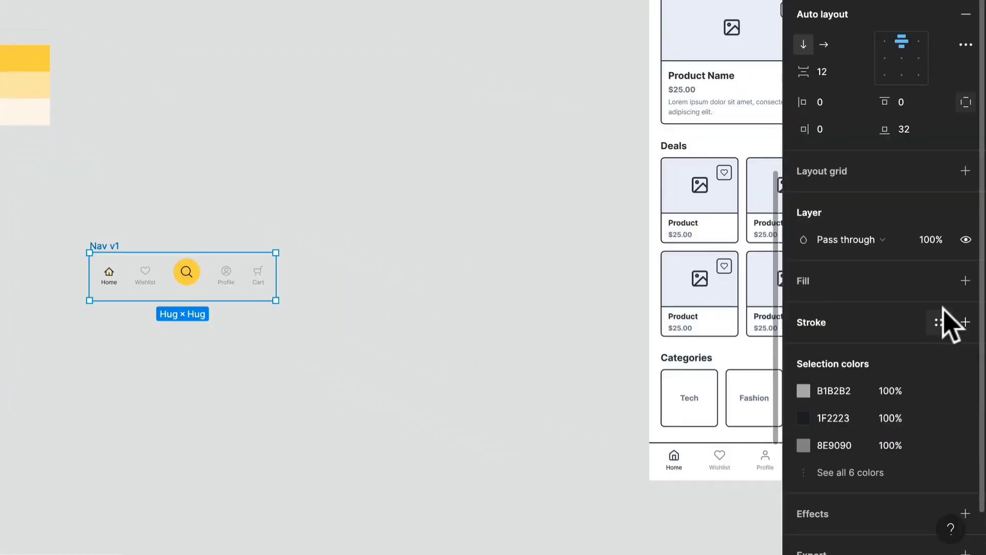
left_click(965, 281)
left_click(804, 308)
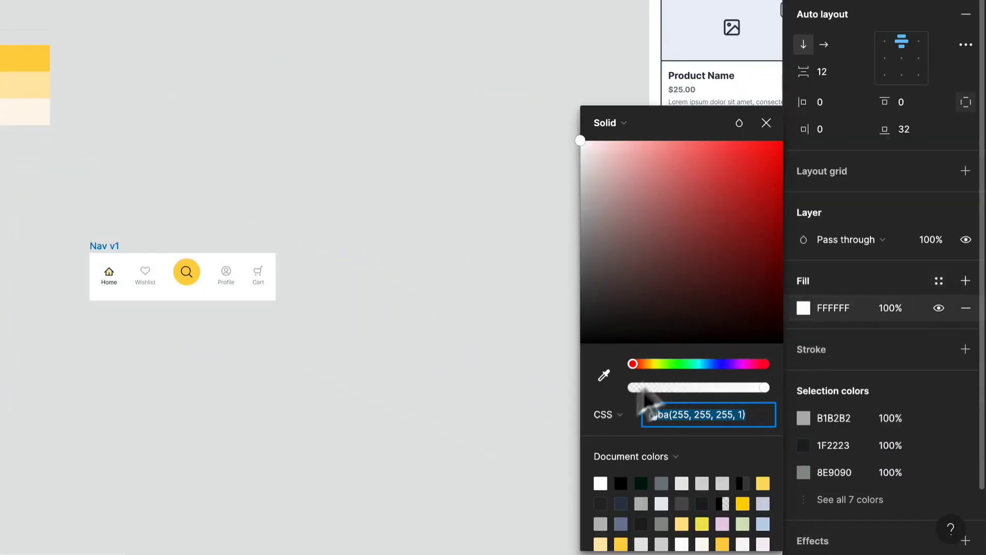
left_click(605, 371)
left_click(209, 85)
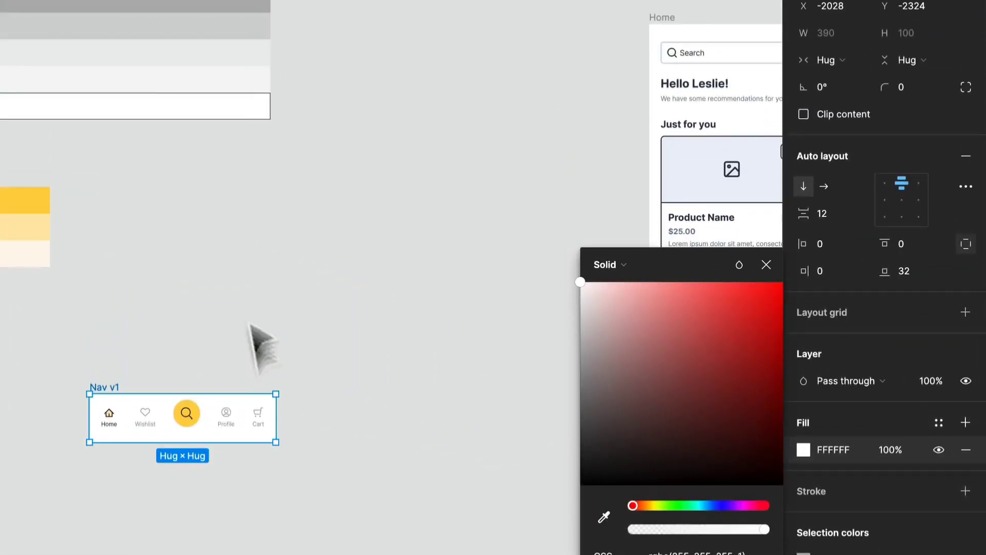
- Duplicate Nav v1 and place the copy directly below the original
left_click(262, 225)
left_click(100, 386)
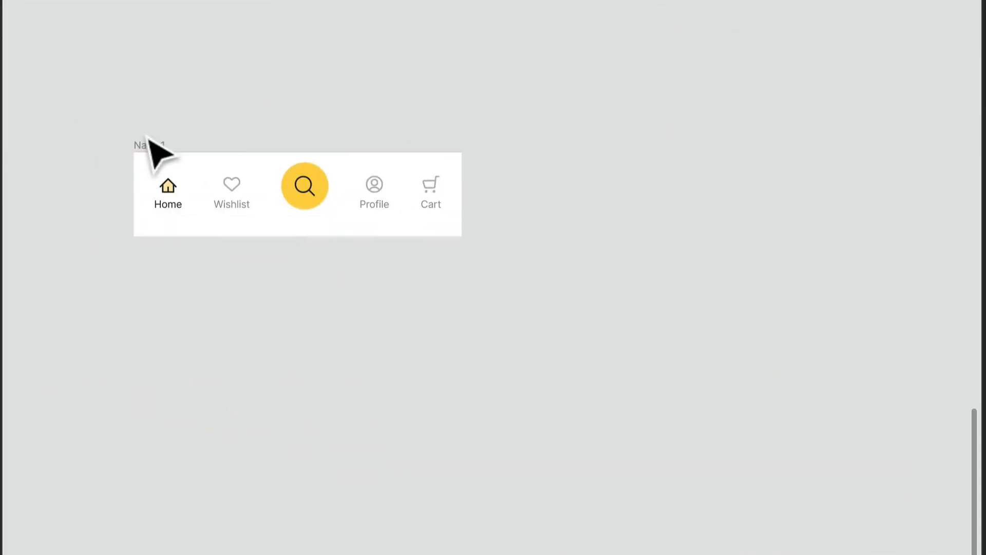
left_click_drag(151, 146, 151, 249)
scroll(287, 385, "up", 3)
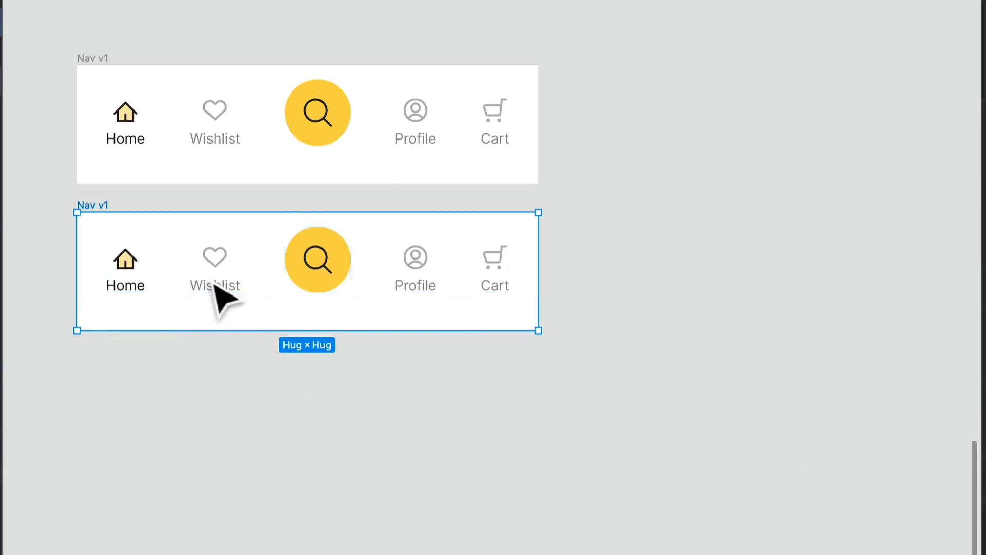
- Delete the Home, Wishlist, Profile and Cart text labels from the copied nav bar
left_click(210, 282, "ctrl")
left_click(125, 283, "shift")
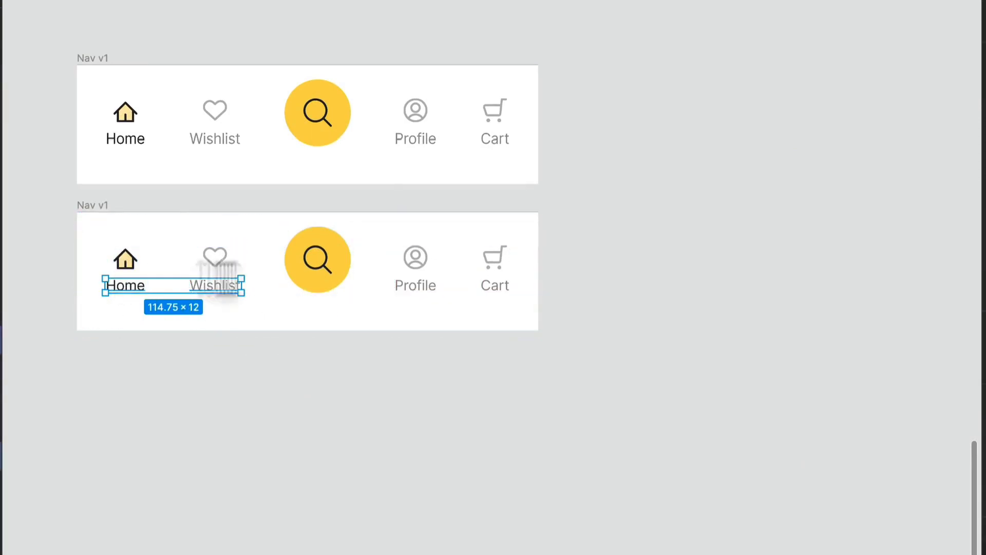
left_click(432, 290, "shift")
left_click(492, 289, "shift")
key("Delete")
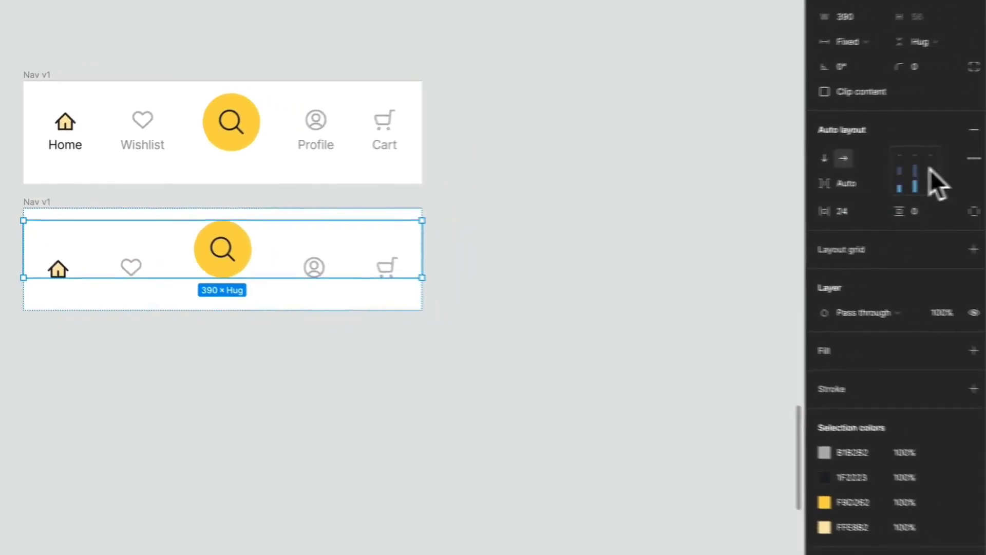
- Resize the copy's yellow search button to 48 × 48
left_click(233, 262)
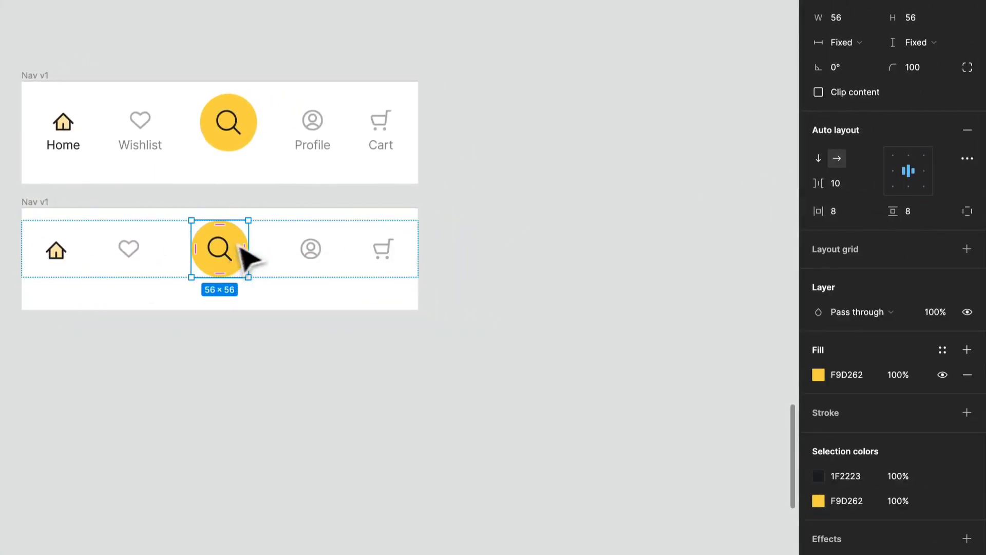
left_click(925, 18)
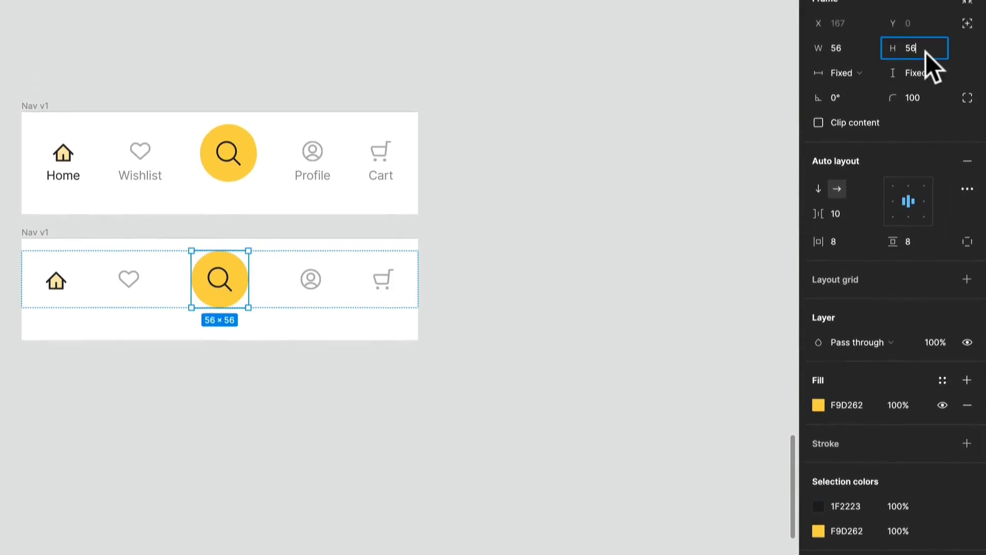
key("Return")
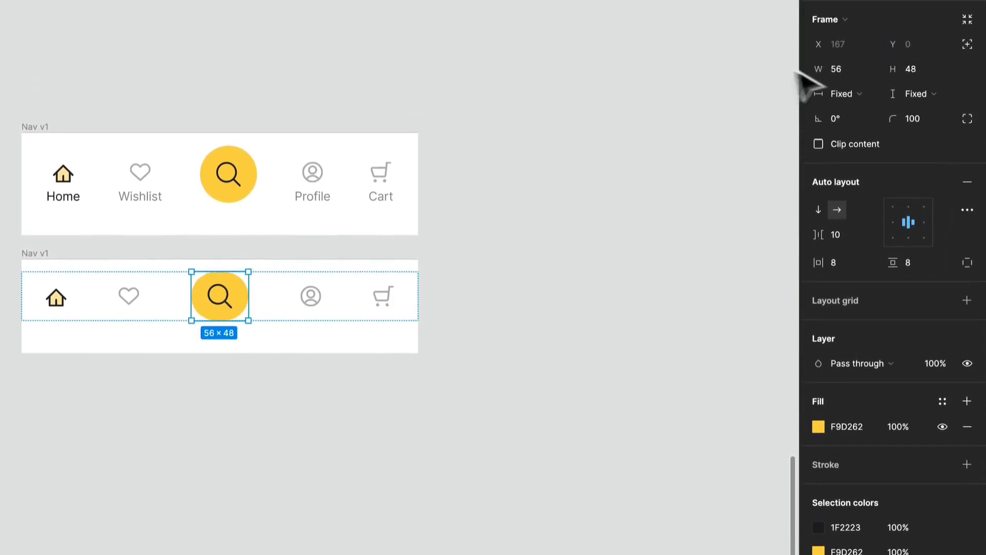
type("48")
key("Return")
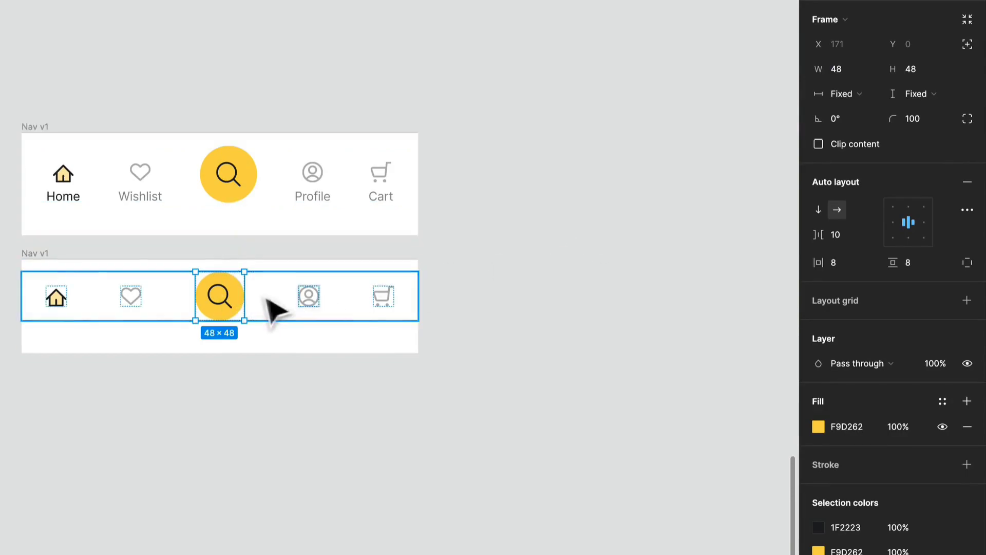
- Shrink the magnifier icon group inside the search button to 18
double_click(227, 304)
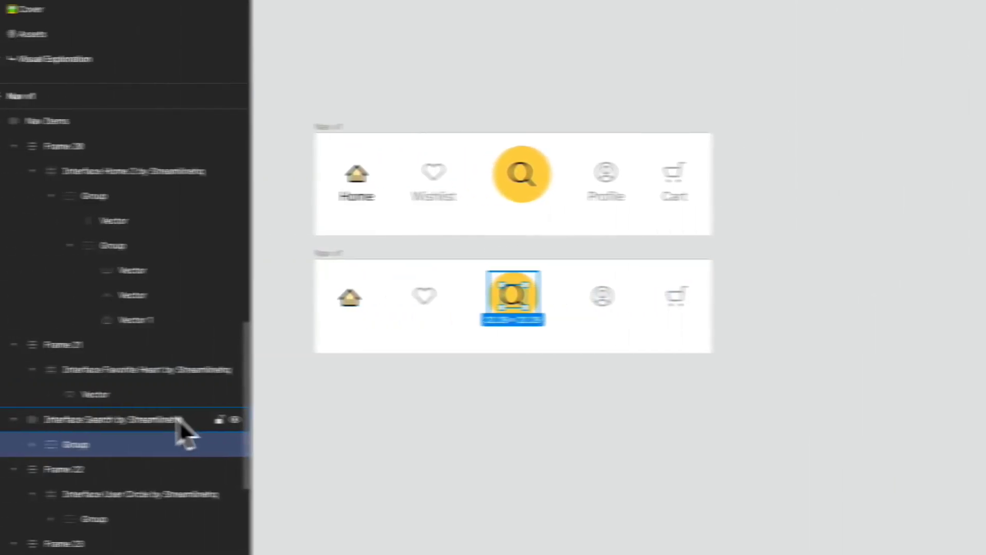
left_click(186, 421)
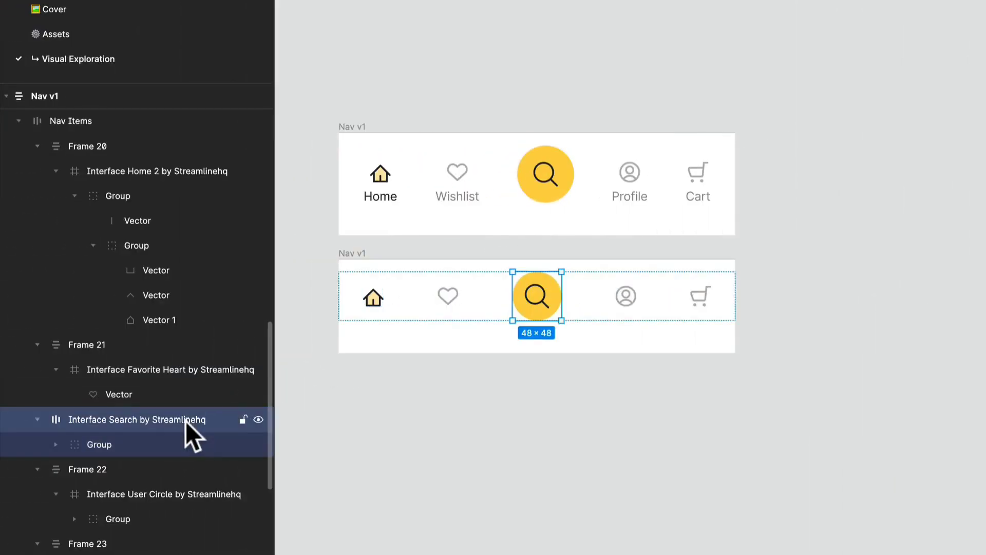
left_click(159, 444)
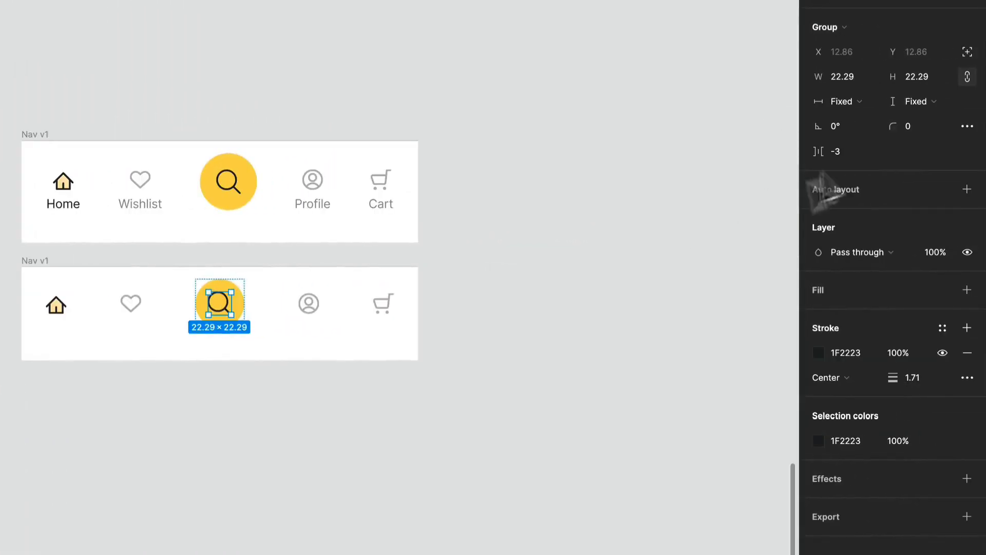
type("16")
key("Return")
type("18")
key("Return")
left_click(391, 430)
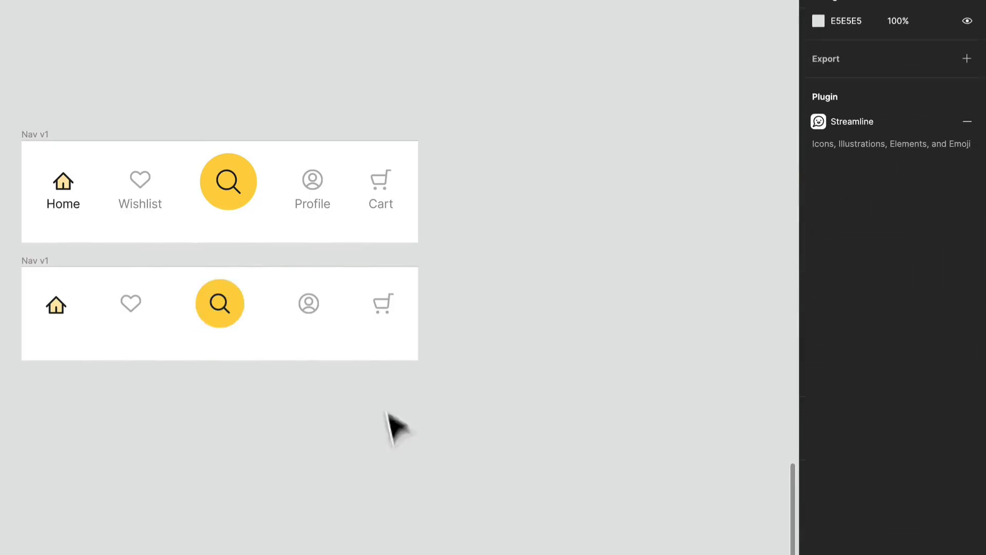
- Set the copy's Nav Items horizontal padding to 32
left_click(379, 324)
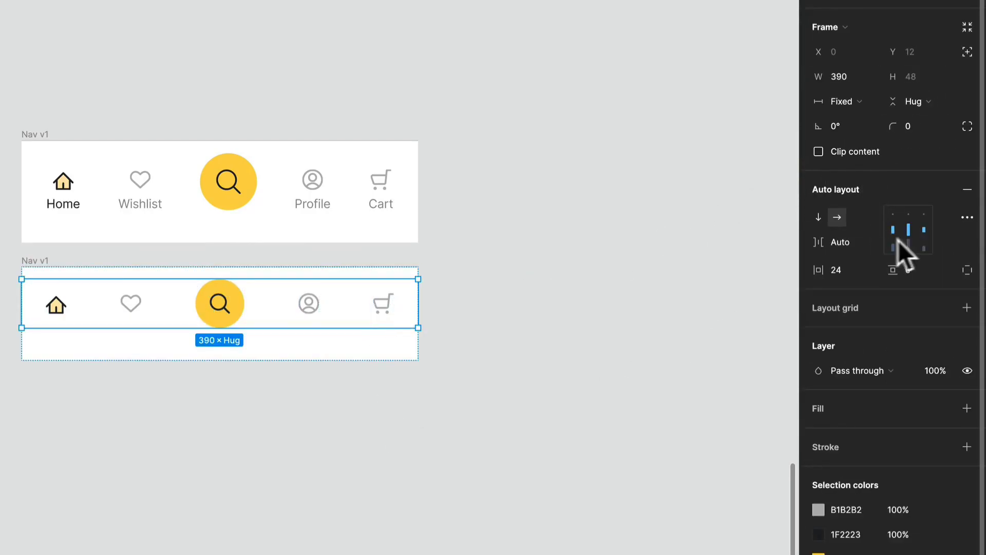
left_click(857, 268)
type("32")
key("Return")
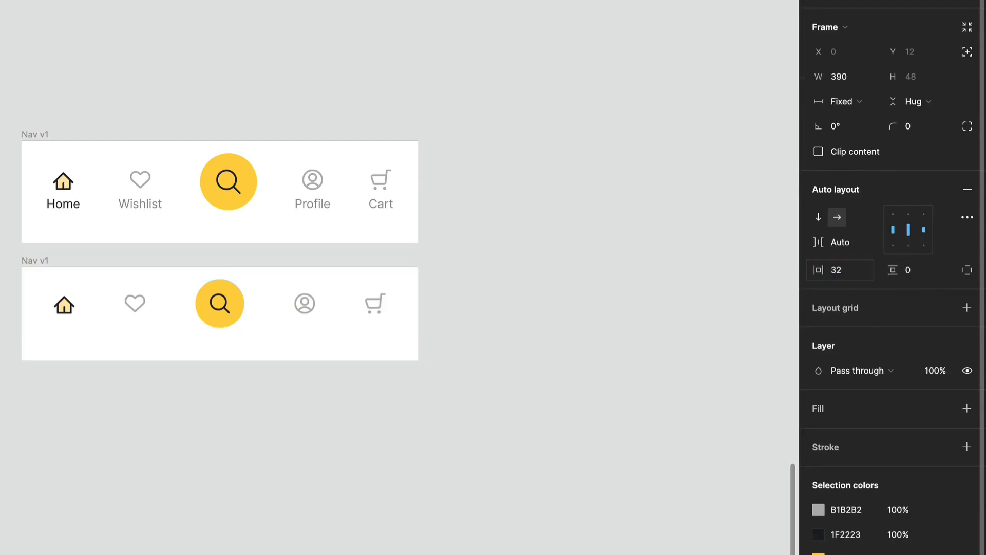
left_click(278, 491)
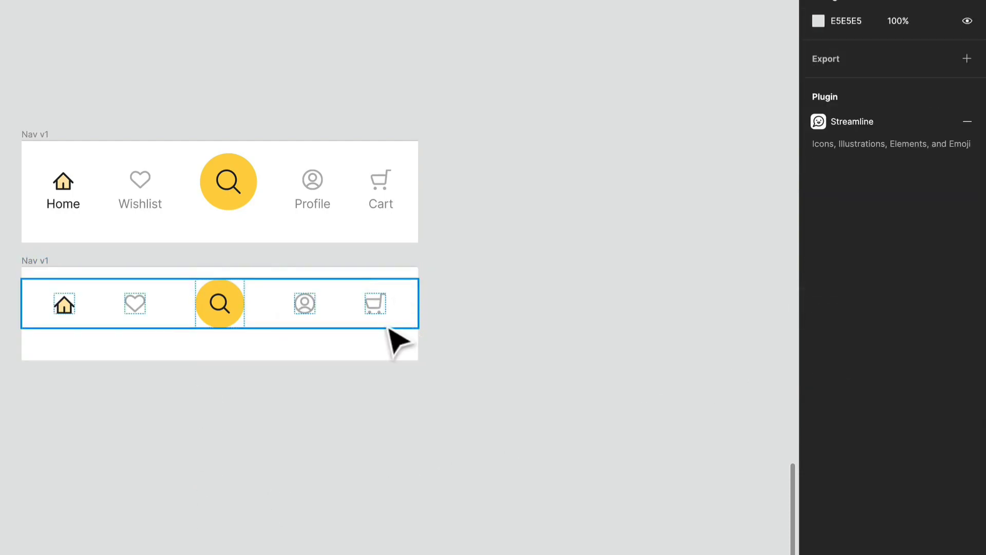
- Rename the copied nav bar to Nav v2
double_click(40, 261)
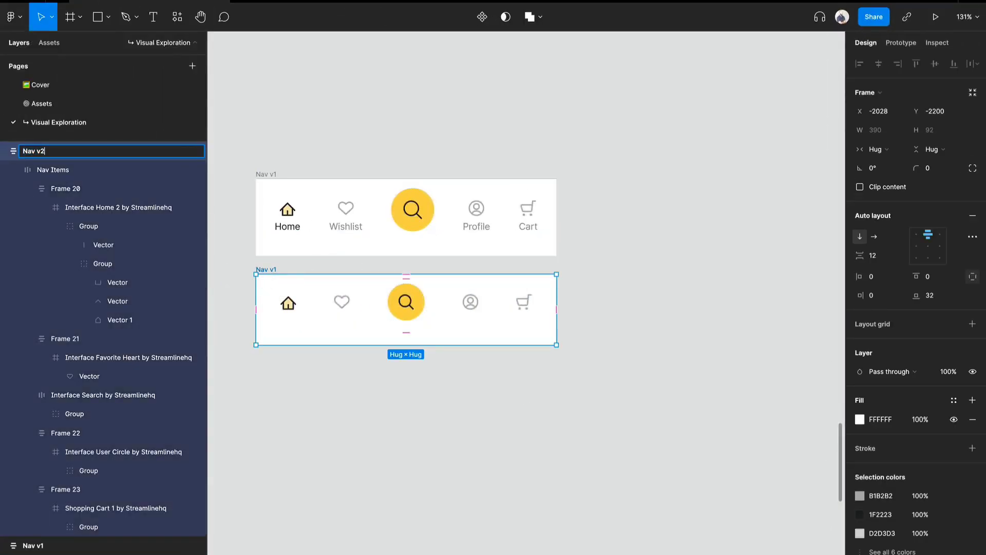
type("2")
key("Return")
- Duplicate Nav v2 and place the copy below it
left_click(334, 409)
left_click(287, 280)
left_click_drag(258, 270, 257, 367)
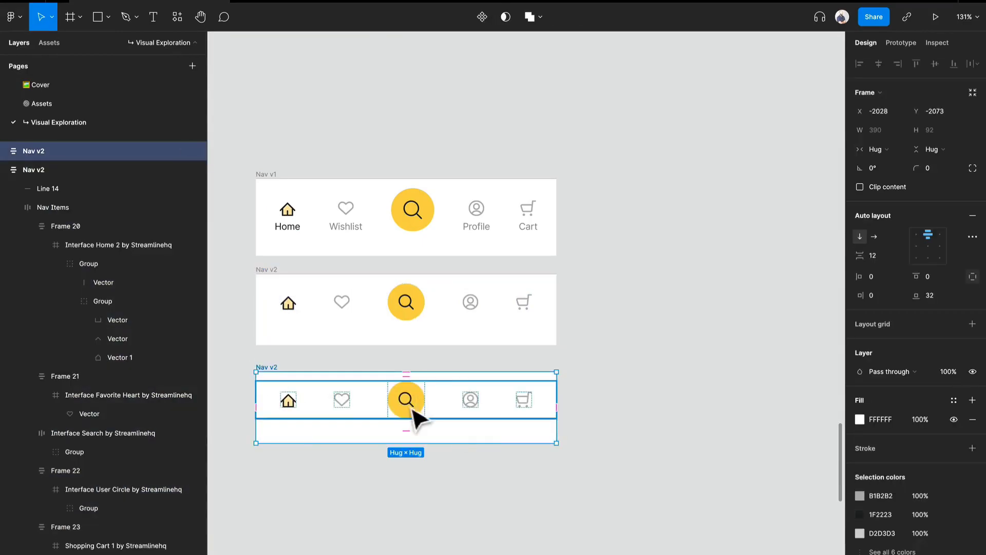
- Delete the search button from the new copy and move the copy into a new column to the right
double_click(409, 405)
double_click(407, 408)
key("Delete")
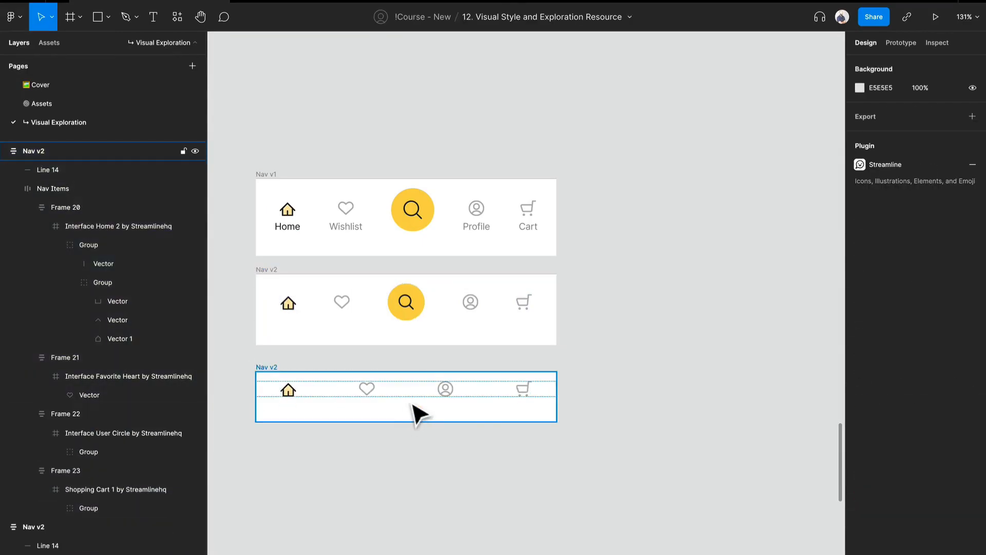
left_click(414, 395)
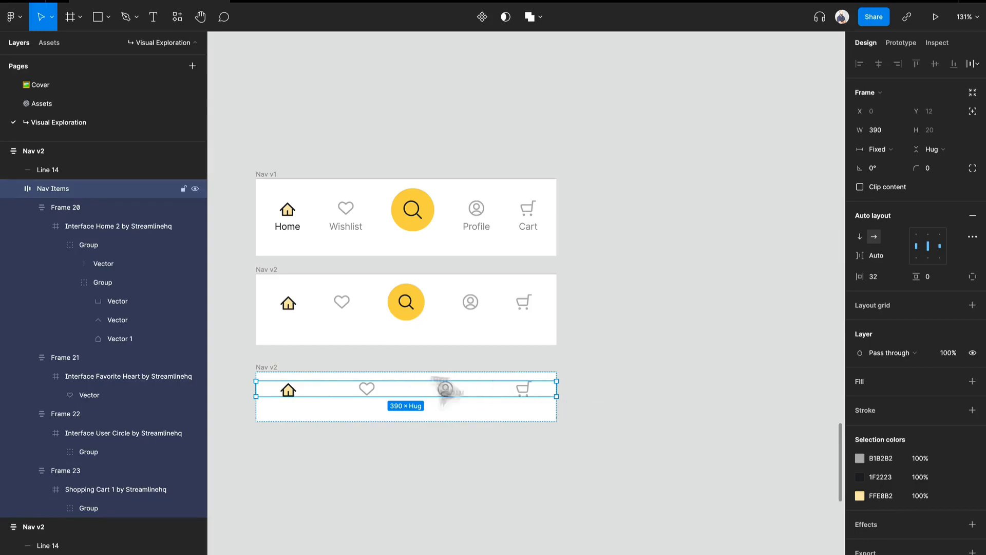
left_click_drag(259, 366, 577, 278)
- Duplicate Nav v1 into the right-hand column above it and rename the copy Nav v1.1
left_click_drag(275, 174, 588, 205)
scroll(585, 232, "right", 2)
key("super+r")
type(".1")
key("Return")
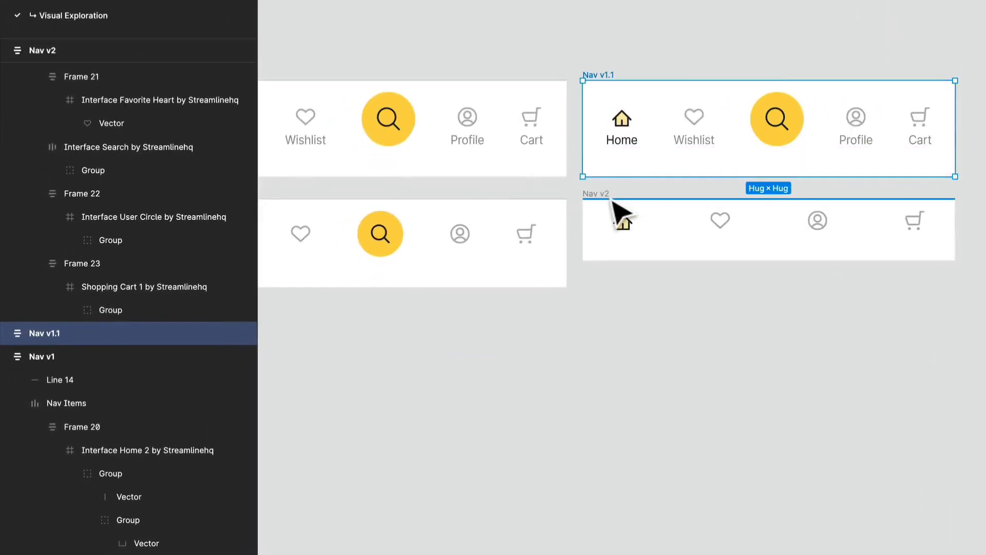
- Rename the search-less icon-only copy Nav v2.1
left_click(492, 267)
key("super+r")
type(".1")
key("Return")
- Delete the search button from Nav v1.1
left_click_drag(682, 231, 643, 238)
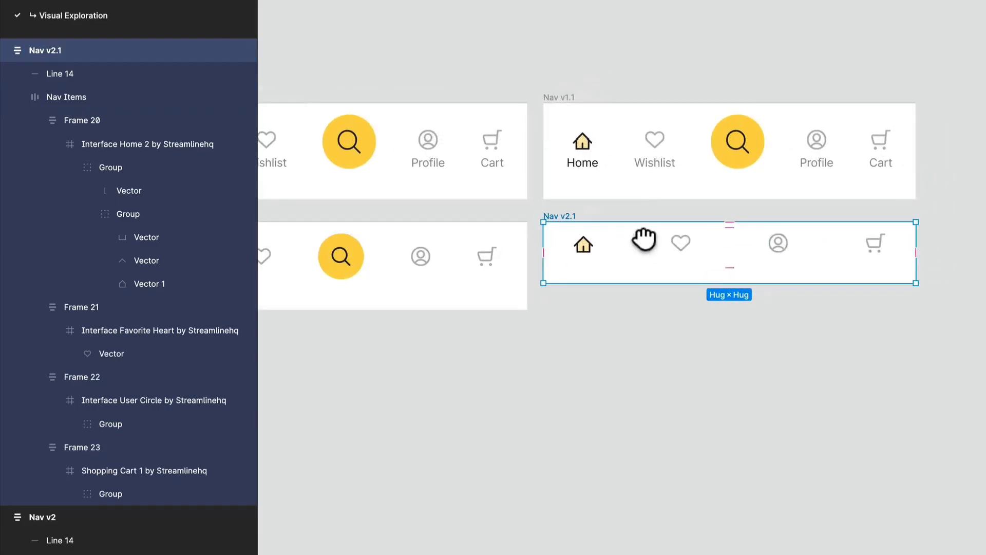
left_click(764, 165)
key("Delete")
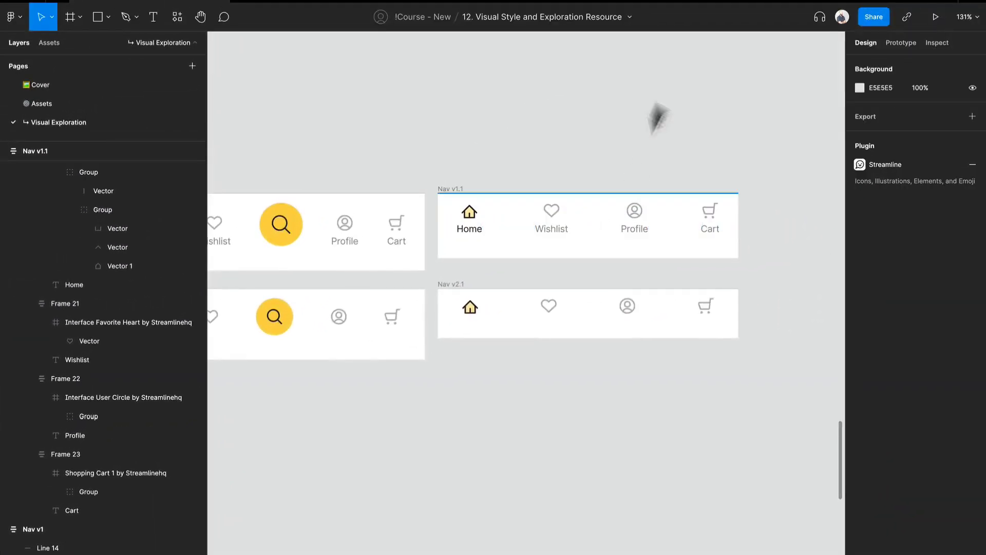
- Set Nav v1.1's auto layout spacing between line and items to 16
left_click(650, 252)
left_click(867, 313)
type("16")
key("Return")
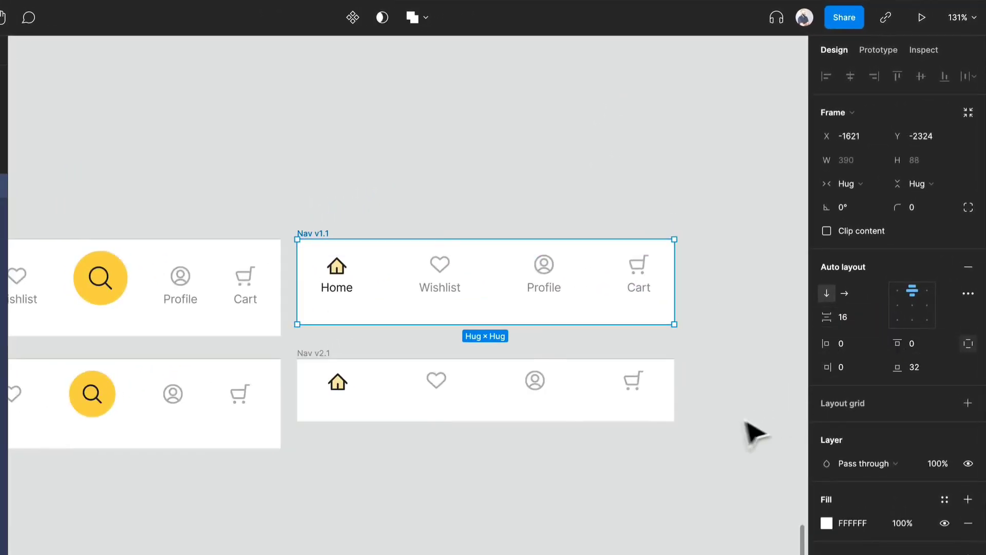
- Set Nav v2.1's auto layout spacing between line and items to 16
left_click(624, 409)
left_click(852, 319)
type("1")
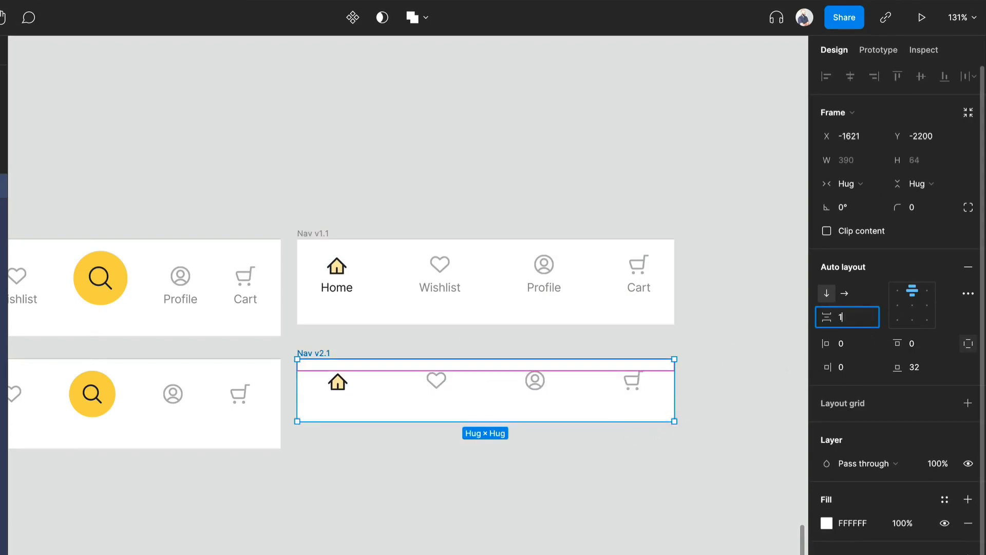
type("6")
key("Return")
left_click(530, 485)
scroll(529, 484, "down", 2)
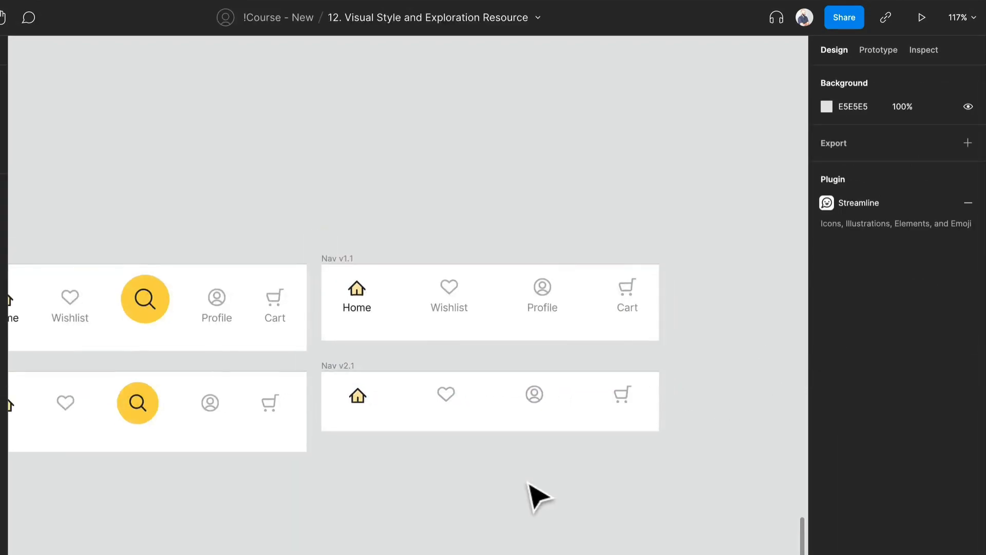
- Set the horizontal padding of Nav v1.1's Nav Items to 40
left_click(524, 406)
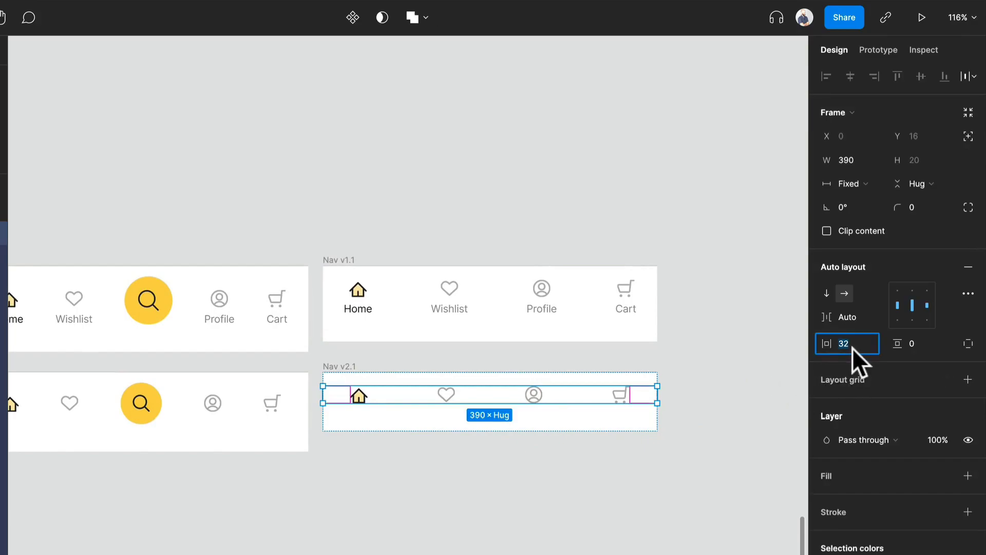
left_click(562, 514)
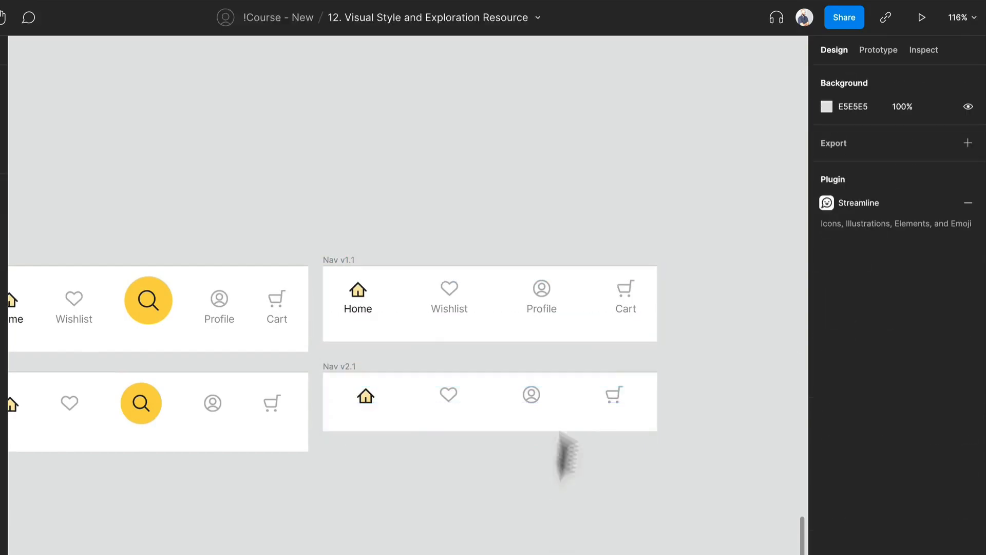
left_click(580, 312)
left_click(850, 341)
type("40")
key("Return")
left_click(523, 533)
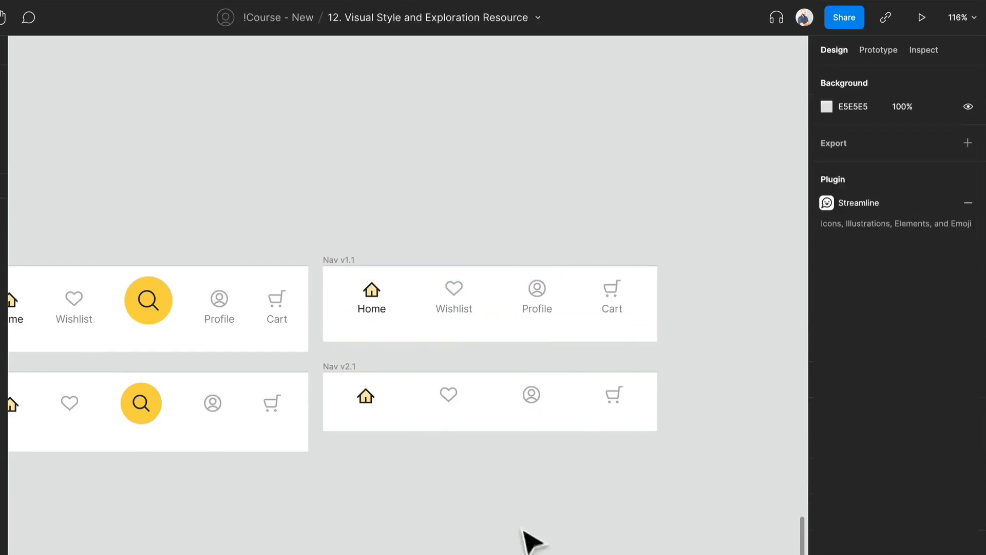
- Duplicate Nav v1.1 and Nav v2.1 together, placing the copies to their right
scroll(476, 478, "down", 2)
scroll(529, 476, "right", 1)
left_click_drag(654, 464, 309, 265)
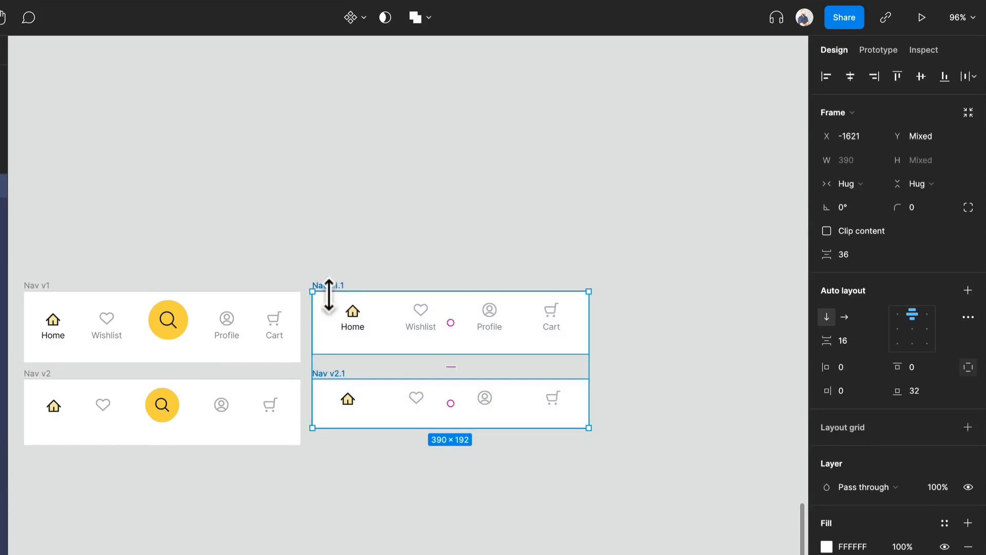
left_click_drag(337, 315, 636, 363)
scroll(425, 279, "right", 5)
scroll(434, 341, "up", 3)
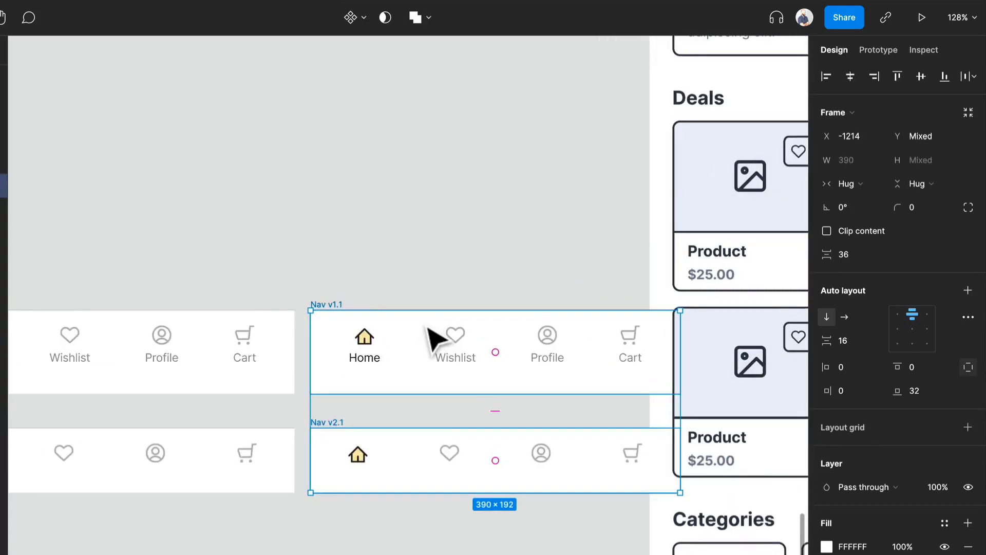
- Delete the yellow fill shape from the home icon in the copied Nav v1.1
double_click(368, 343)
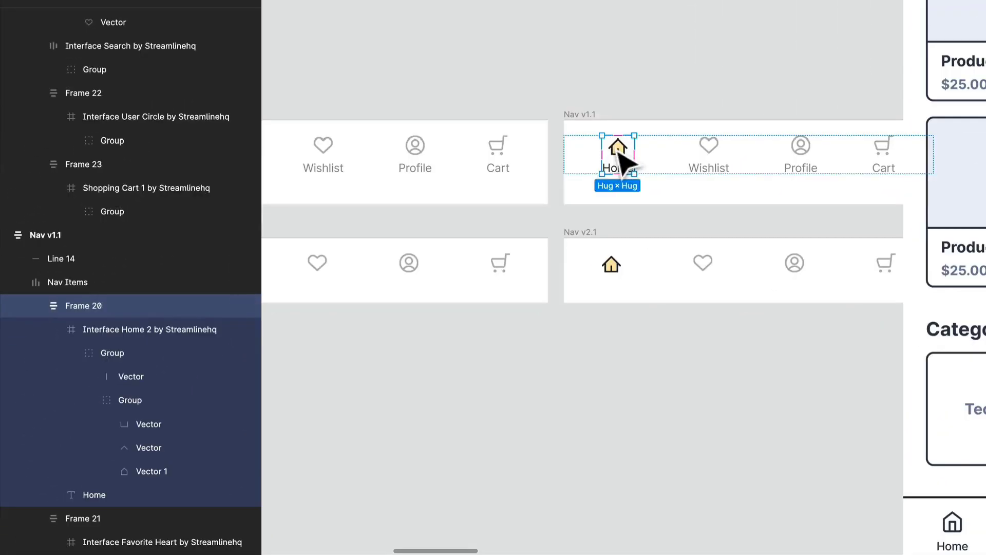
double_click(615, 147)
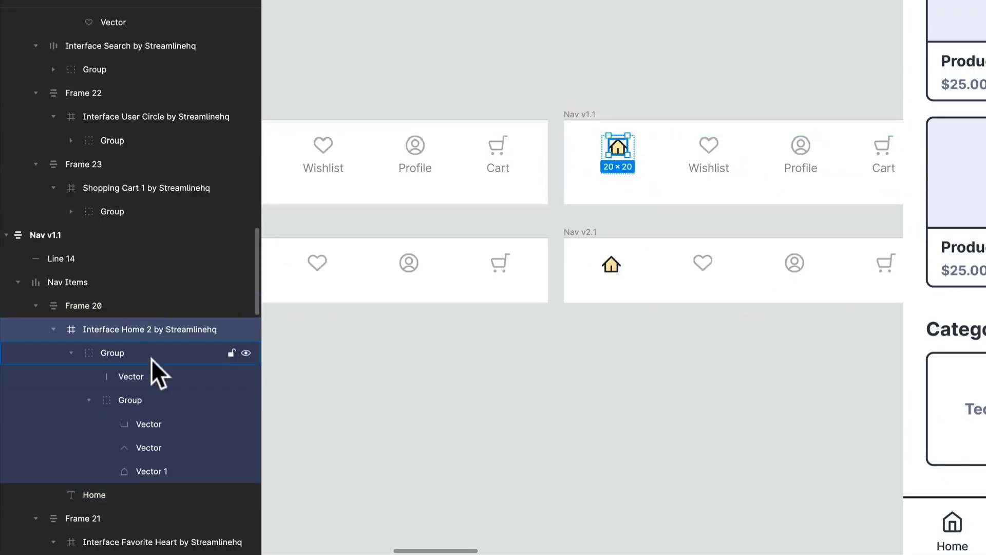
left_click(155, 384)
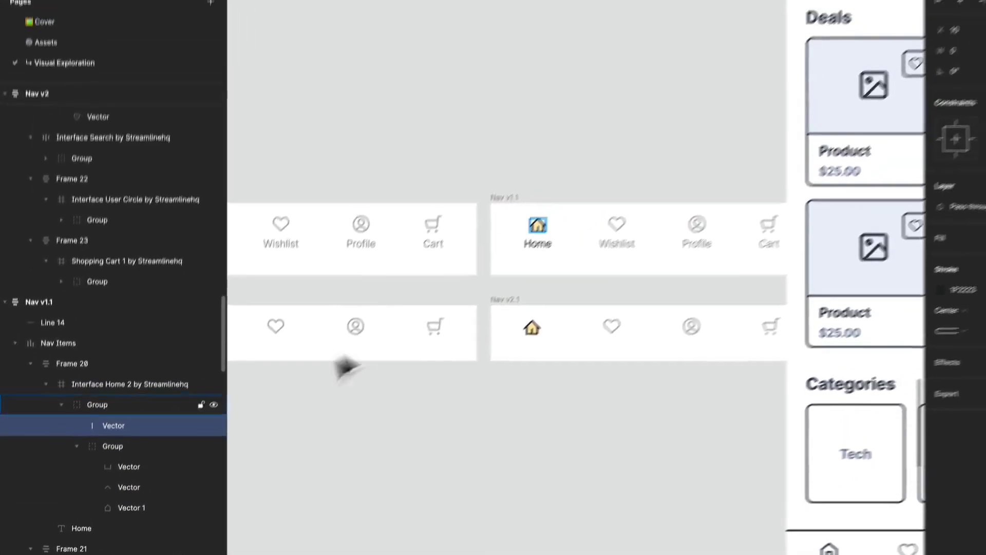
scroll(573, 193, "up", 10)
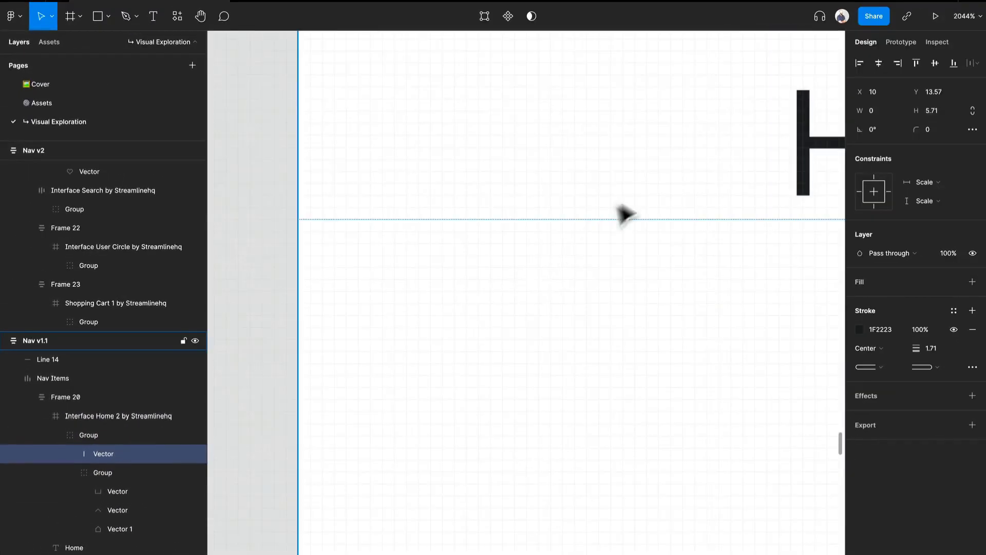
scroll(623, 212, "down", 8)
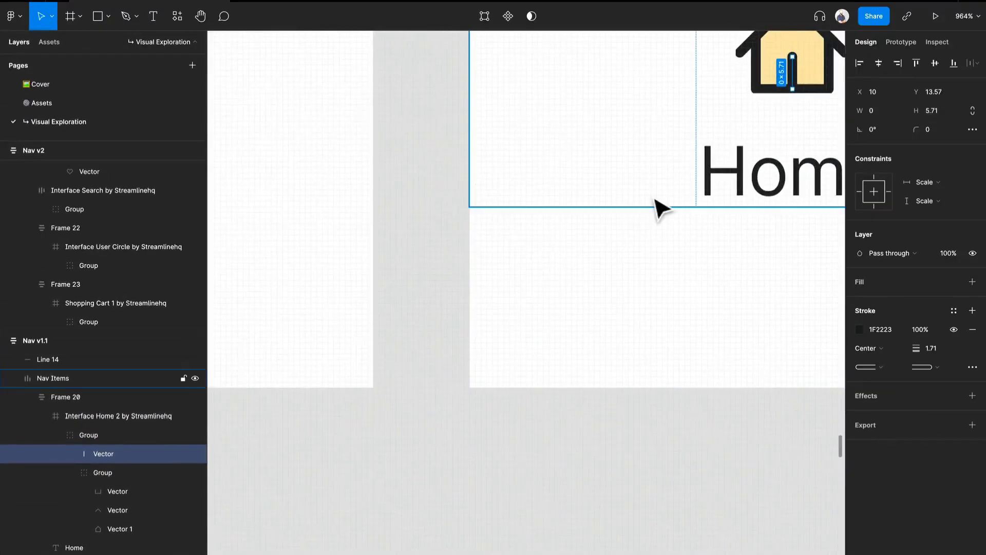
left_click(510, 129)
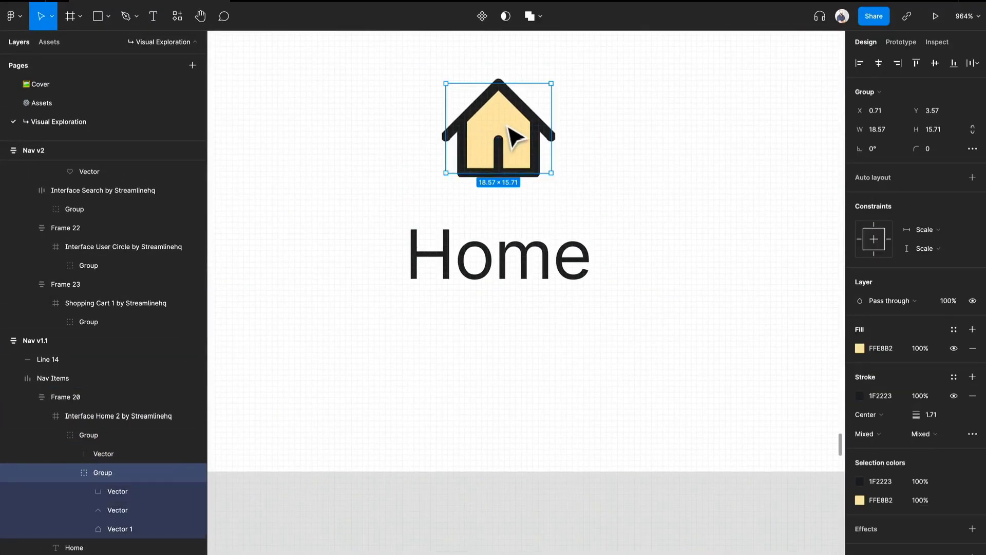
double_click(509, 128)
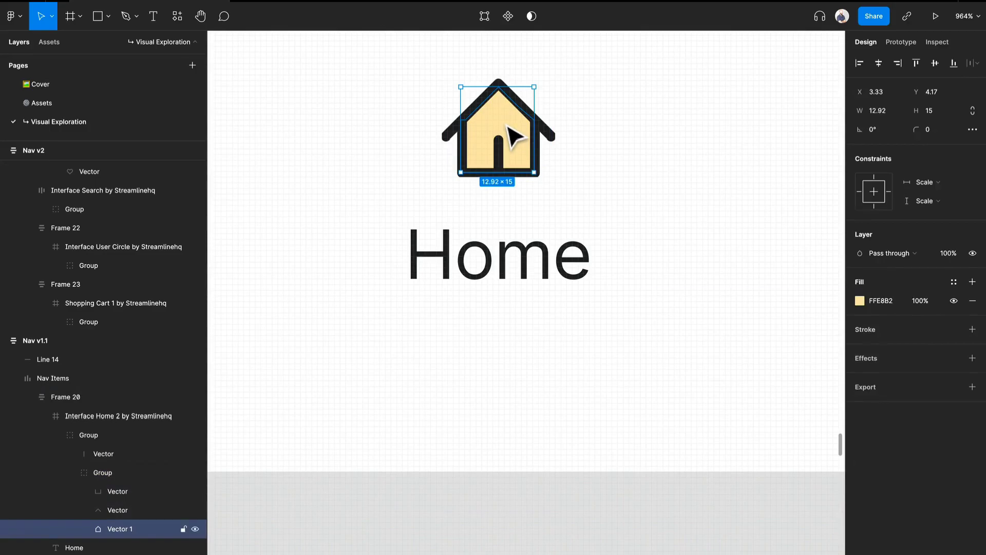
key("Delete")
scroll(507, 128, "down", 15)
scroll(499, 201, "up", 6)
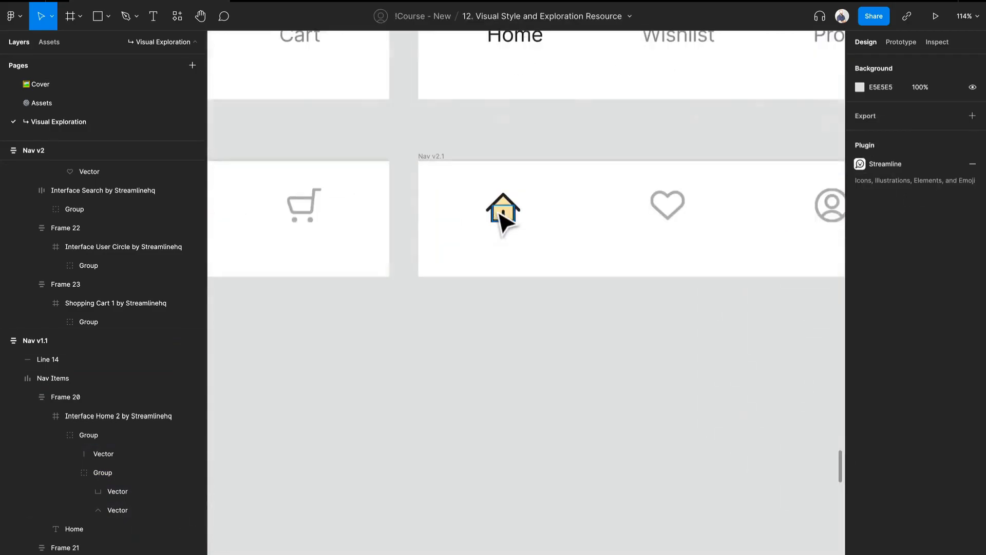
- Delete the yellow fill shape from the home icon in the copied Nav v2.1
left_click(504, 212)
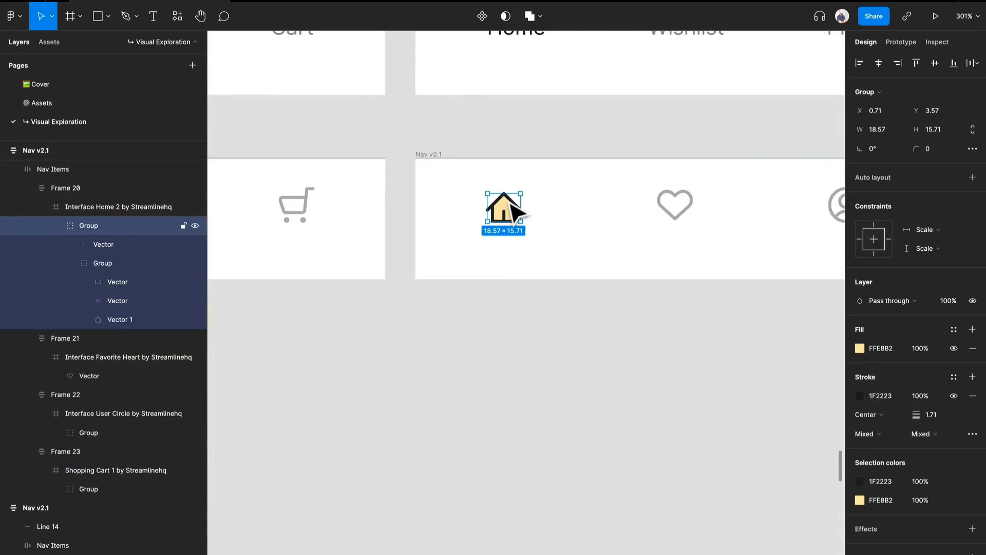
double_click(511, 203)
scroll(511, 203, "up", 10)
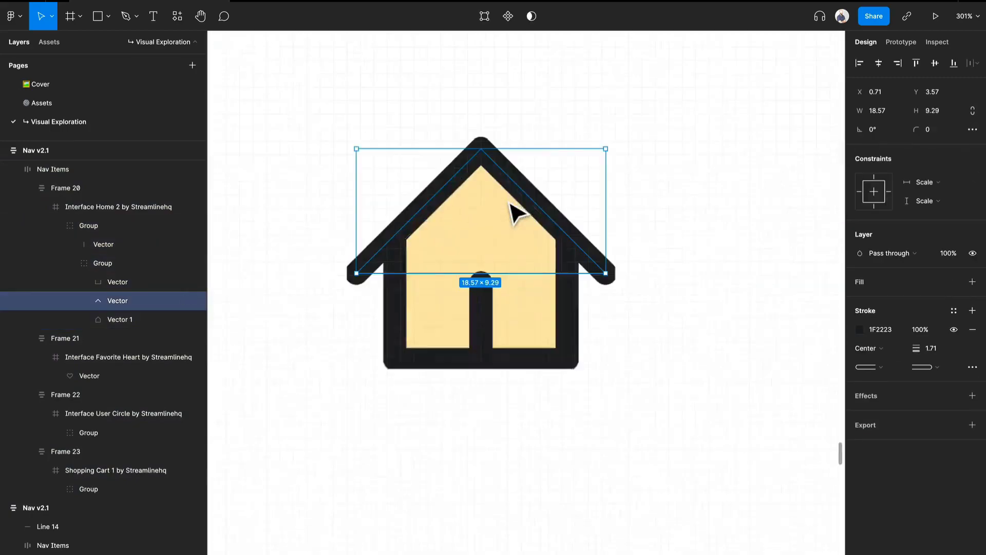
left_click(502, 216)
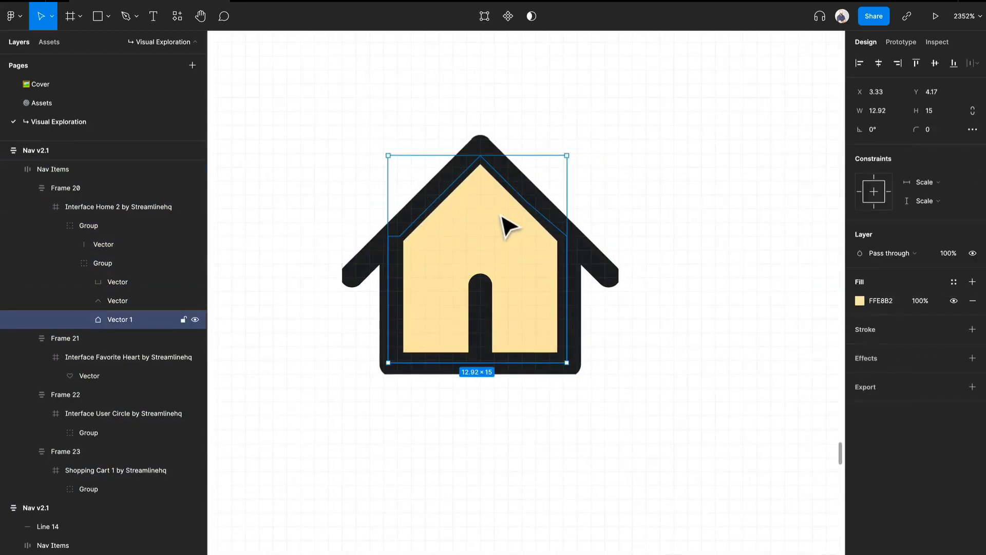
key("Delete")
scroll(499, 218, "down", 15)
scroll(495, 221, "up", 6)
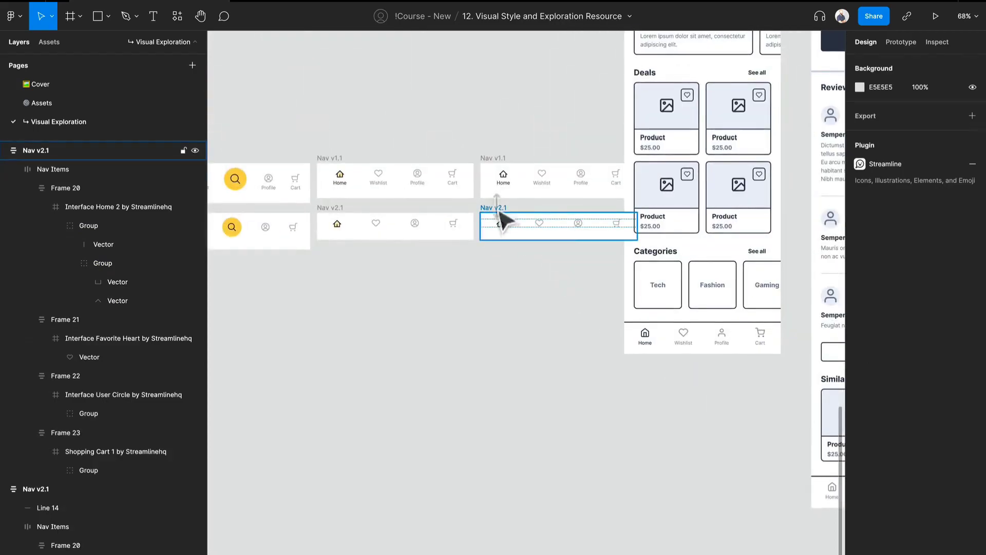
- Rename the copied bars as Nav v2.2 and Nav v1.2
left_click(504, 221)
key("ctrl+r")
key("BackSpace")
type("2")
key("Return")
left_click(507, 177)
key("ctrl+r")
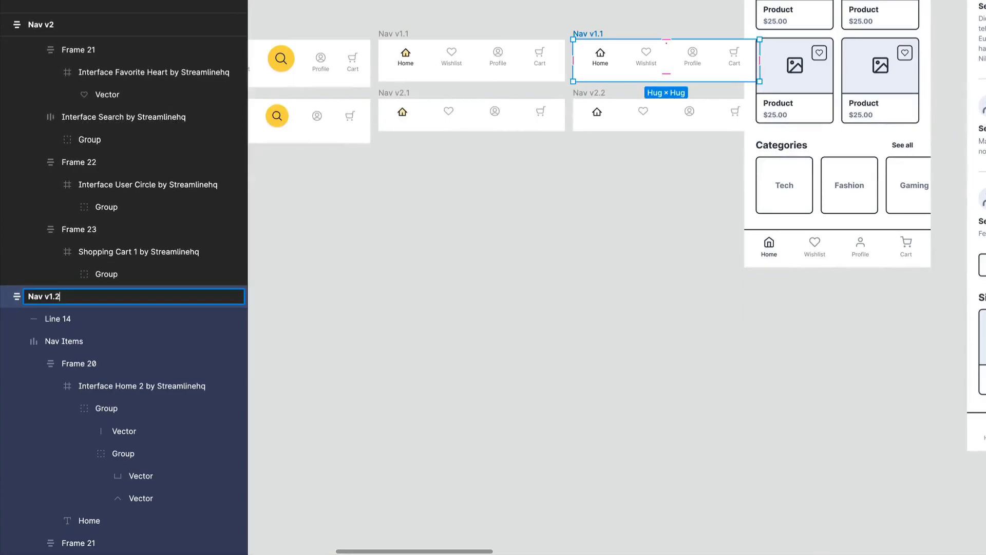
type("2")
key("Return")
- Select all six navigation bar variations and move them together further left on the canvas
left_click(605, 161)
scroll(602, 149, "down", 2)
scroll(594, 142, "down", 3)
left_click_drag(546, 218, 552, 249)
left_click_drag(339, 157, 596, 254)
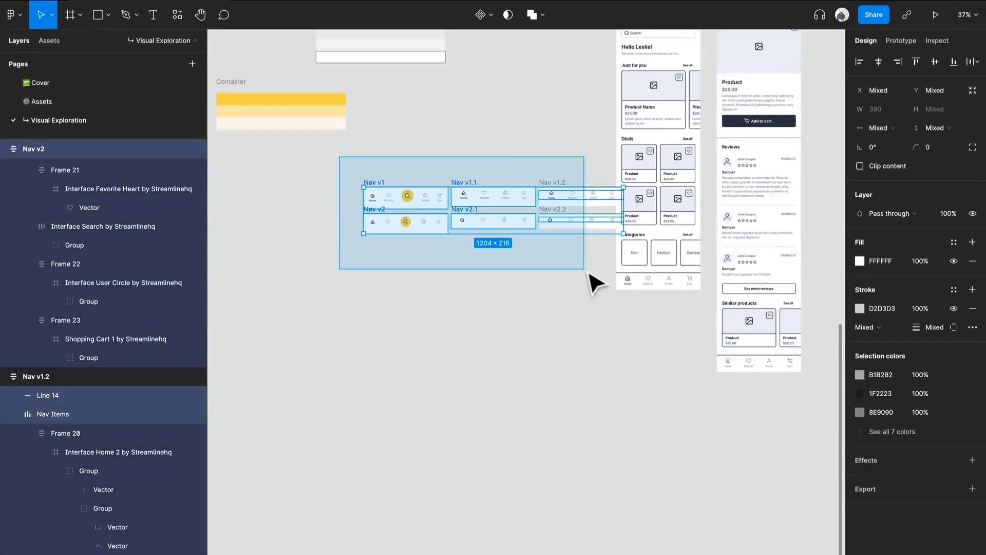
left_click(595, 252)
left_click(559, 184)
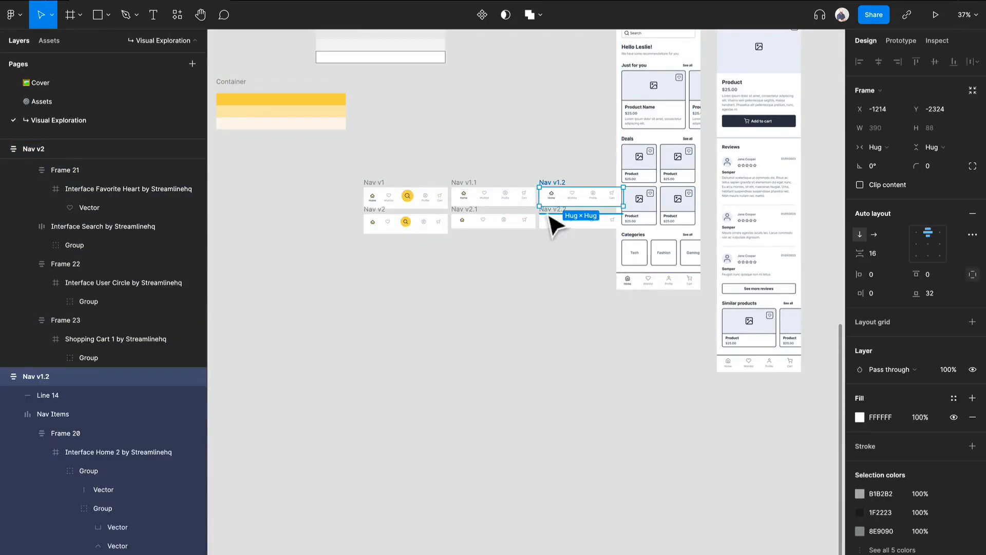
scroll(553, 211, "up", 5)
left_click(586, 347, "shift")
scroll(517, 309, "down", 3)
left_click_drag(241, 267, 532, 411)
scroll(532, 409, "down", 2)
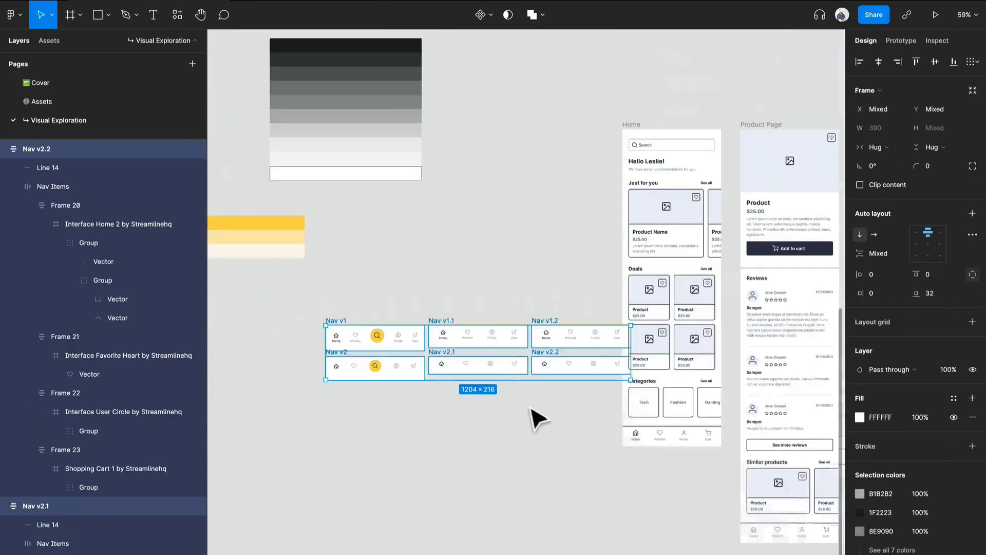
left_click_drag(492, 369, 326, 369)
scroll(392, 430, "left", 2)
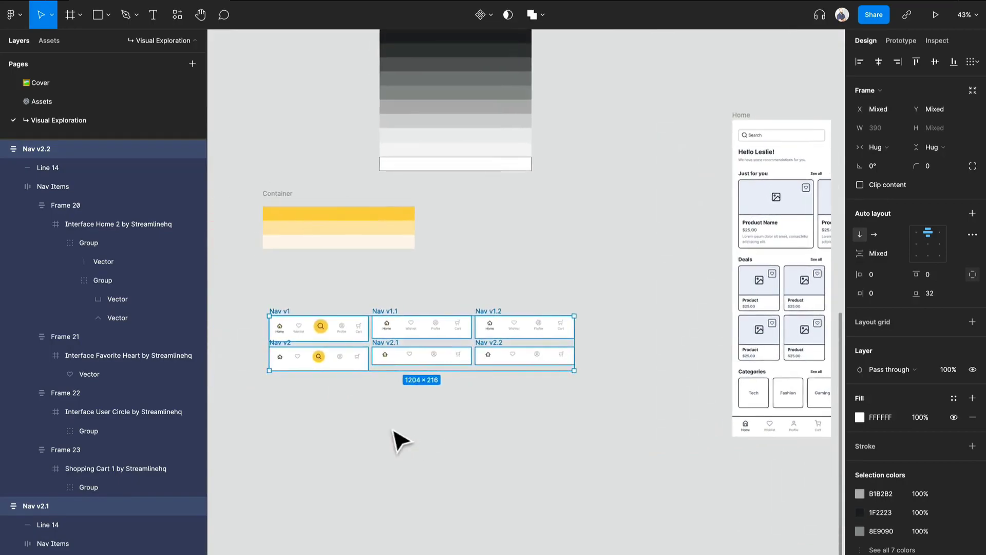
scroll(400, 440, "up", 5)
scroll(436, 421, "left", 3)
scroll(500, 392, "left", 1)
scroll(606, 372, "right", 3)
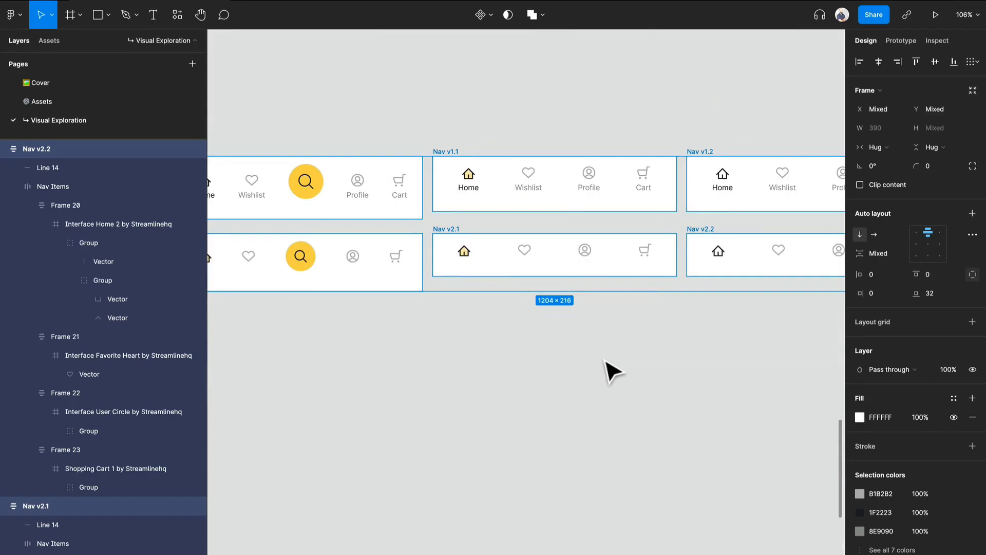
left_click_drag(681, 366, 557, 368)
scroll(560, 369, "down", 2)
left_click_drag(473, 375, 556, 376)
left_click(554, 375)
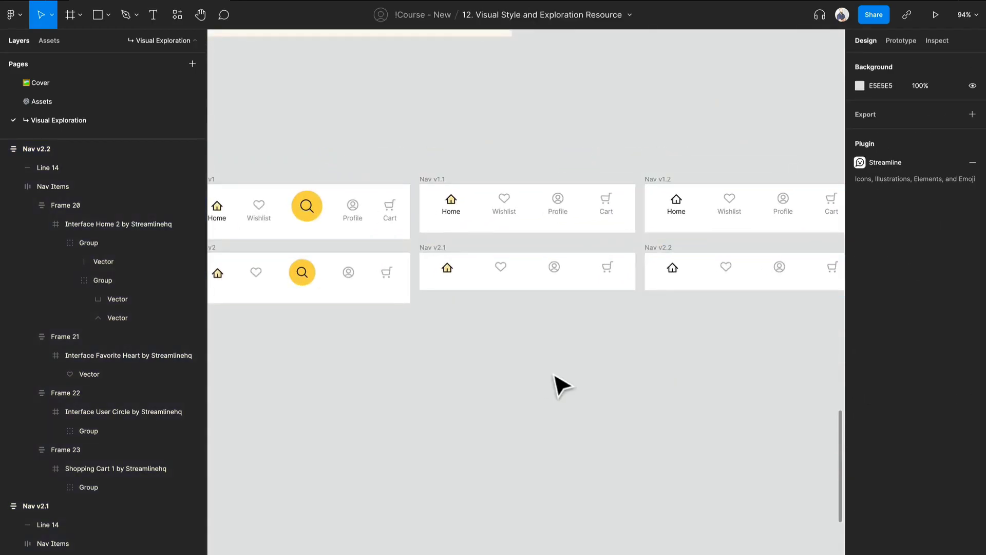